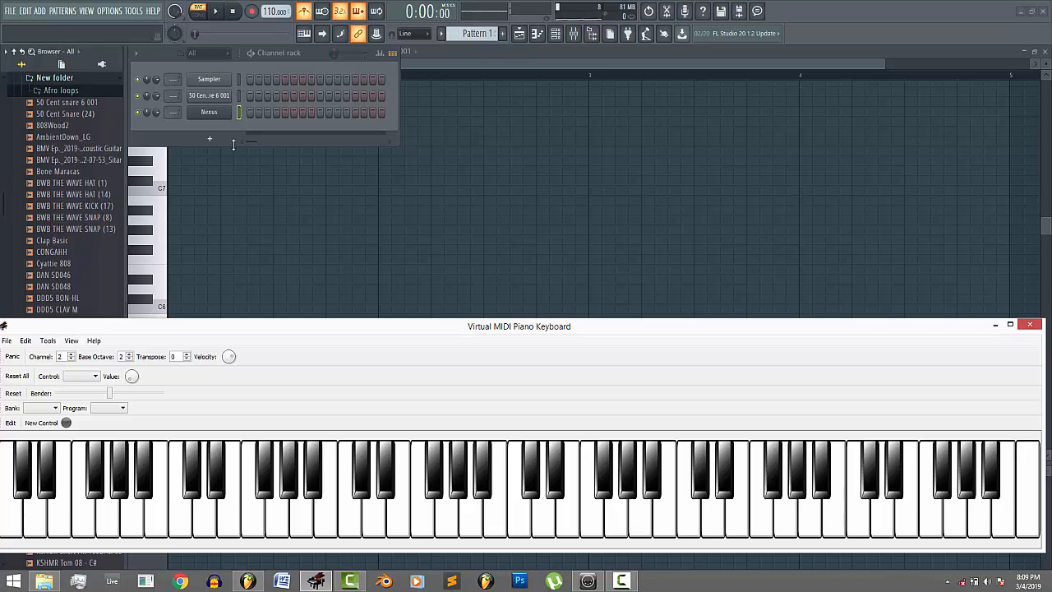
- Check the Nexus channel's preset and briefly run the empty pattern with the Virtual MIDI Piano Keyboard open
click(215, 113)
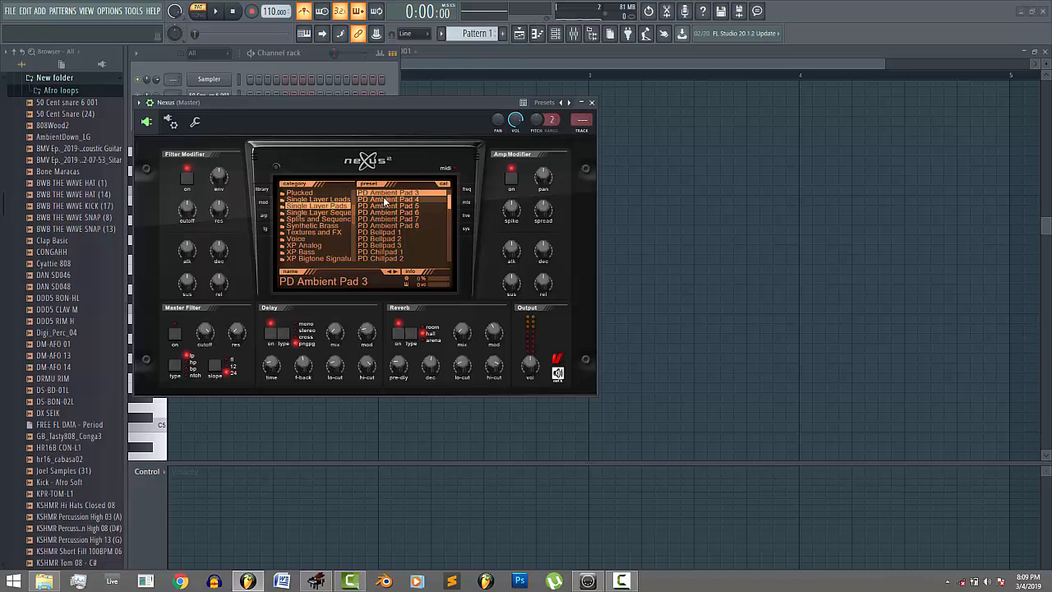
click(592, 103)
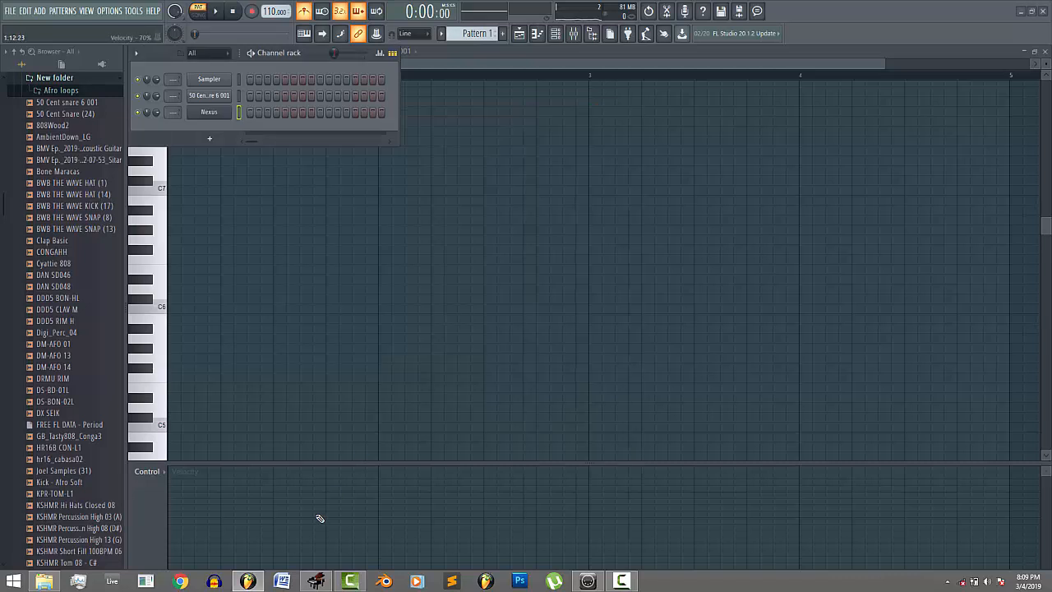
click(315, 582)
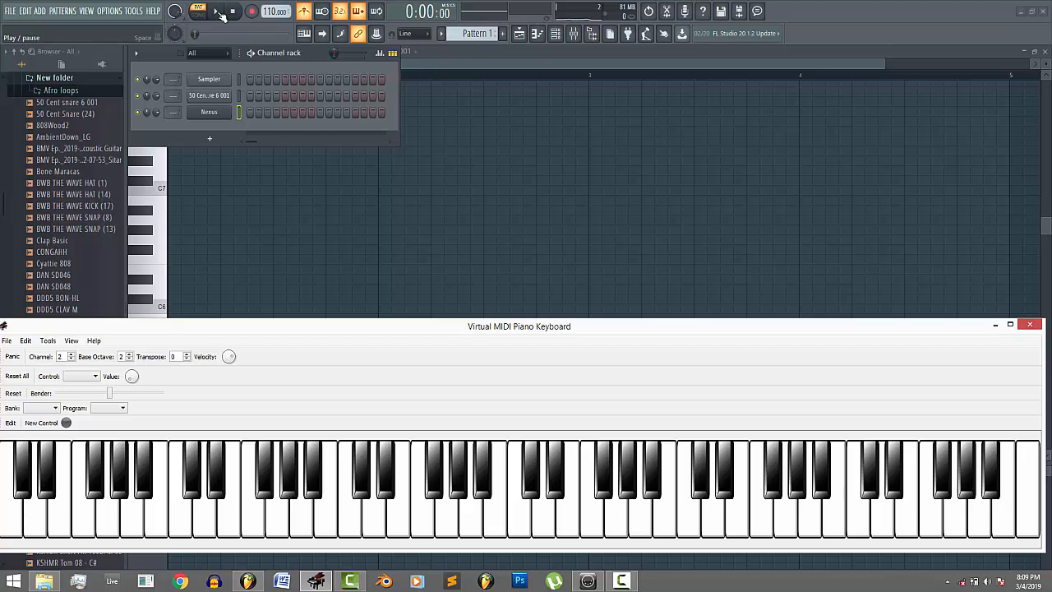
click(218, 11)
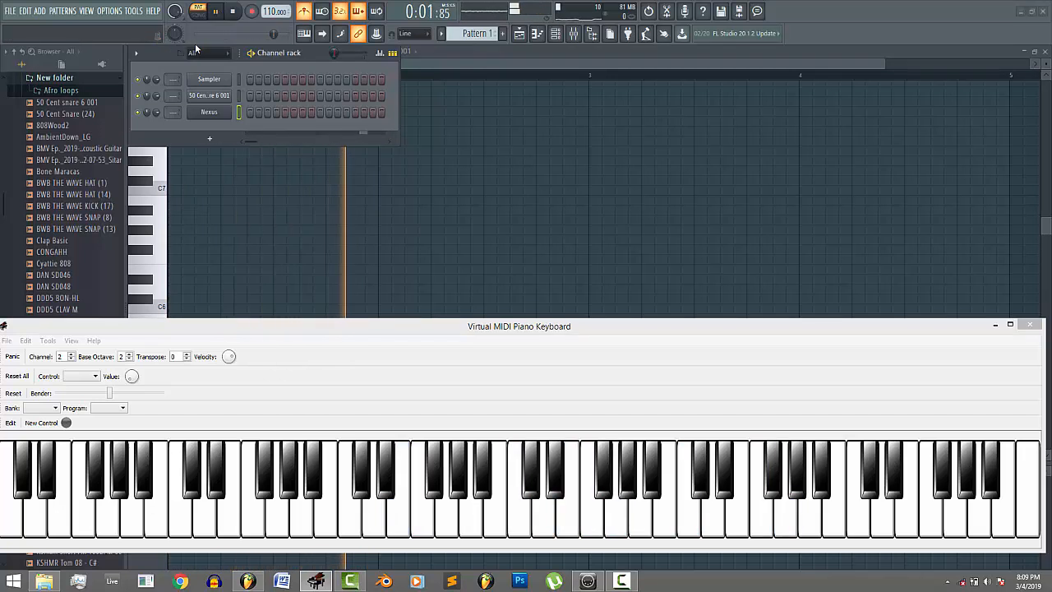
click(232, 12)
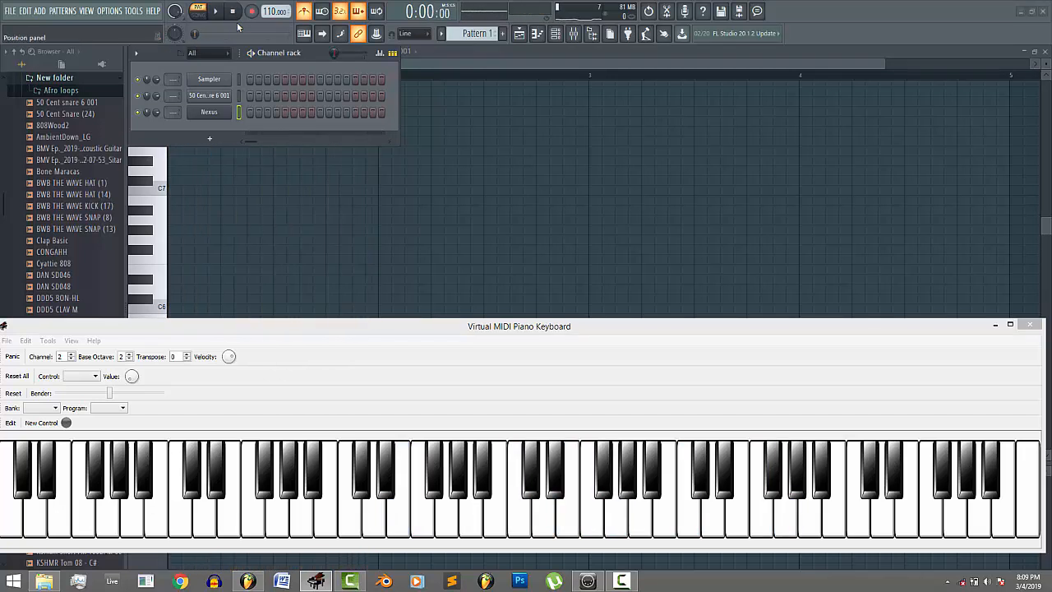
- Record a four-bar Nexus chord progression into the playlist in song mode, playing it on the Virtual MIDI Piano Keyboard
click(521, 34)
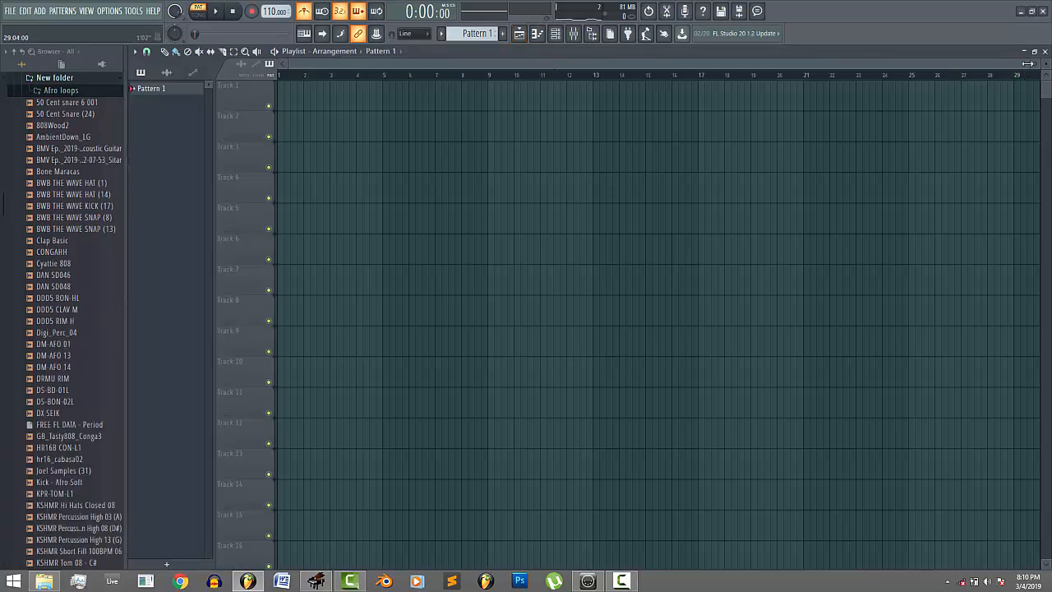
drag(1027, 63, 602, 84)
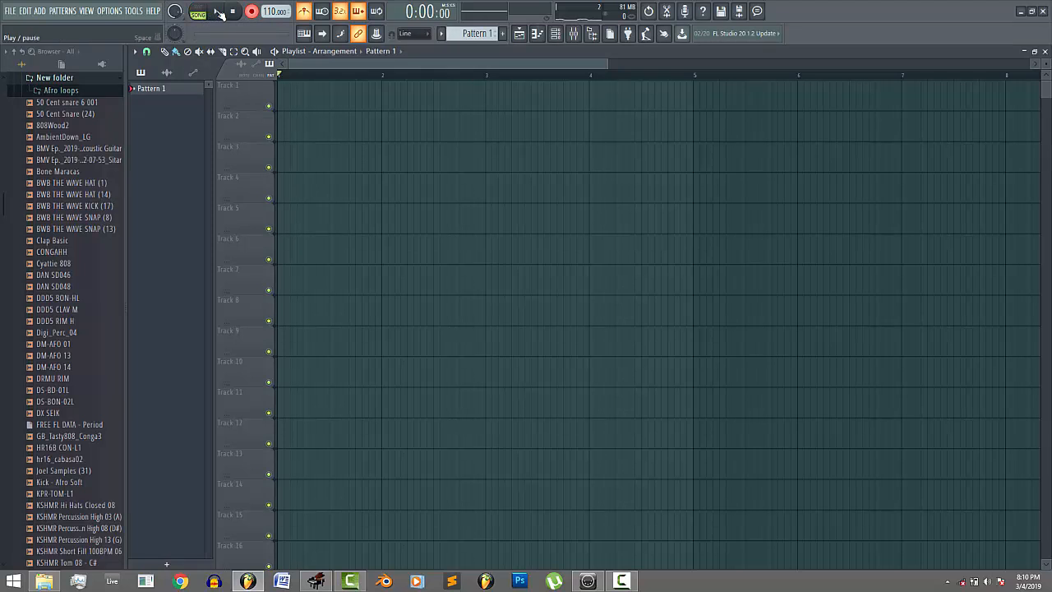
click(315, 581)
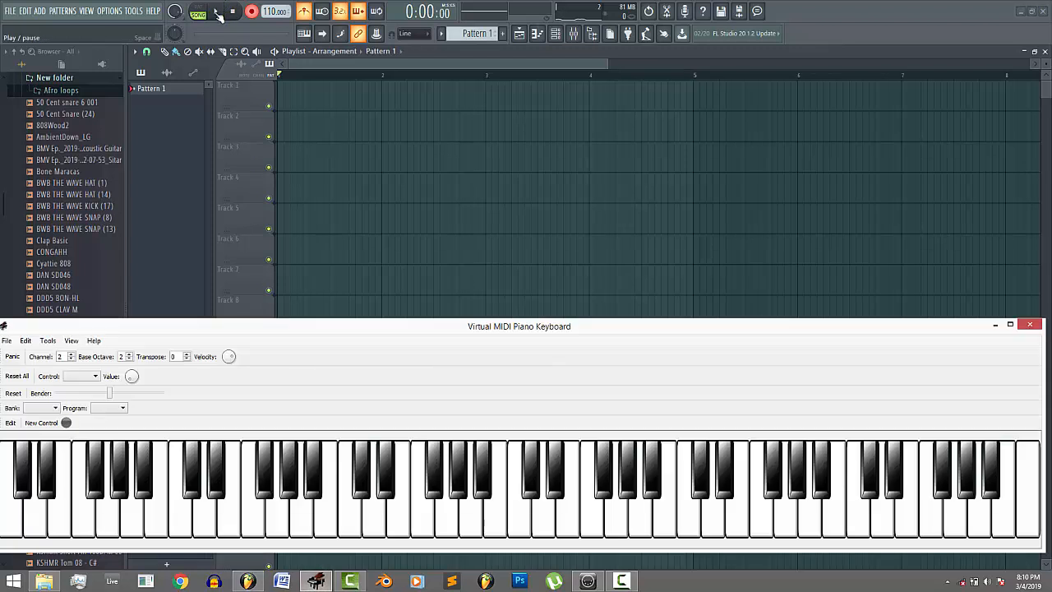
click(219, 15)
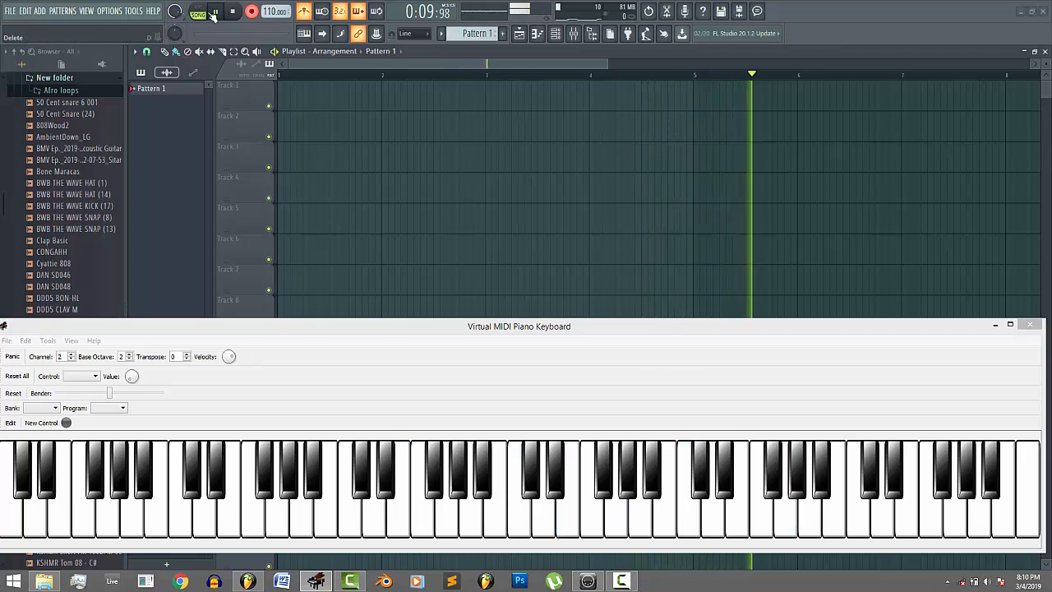
click(213, 12)
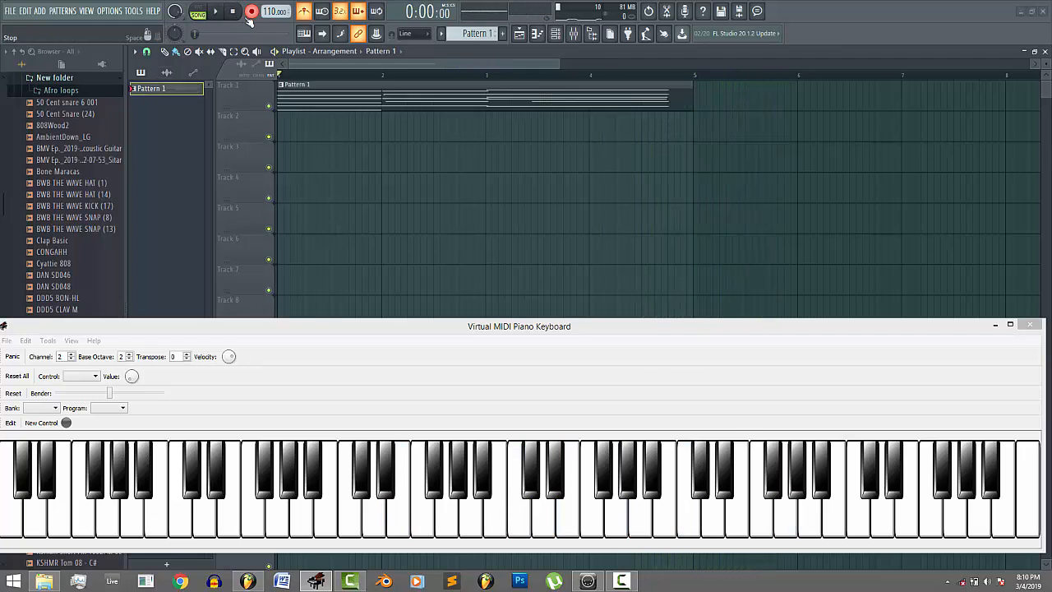
- Open the recorded Pattern 1 clip in the piano roll and move the late C5 note back to the start of bar 3
double_click(336, 103)
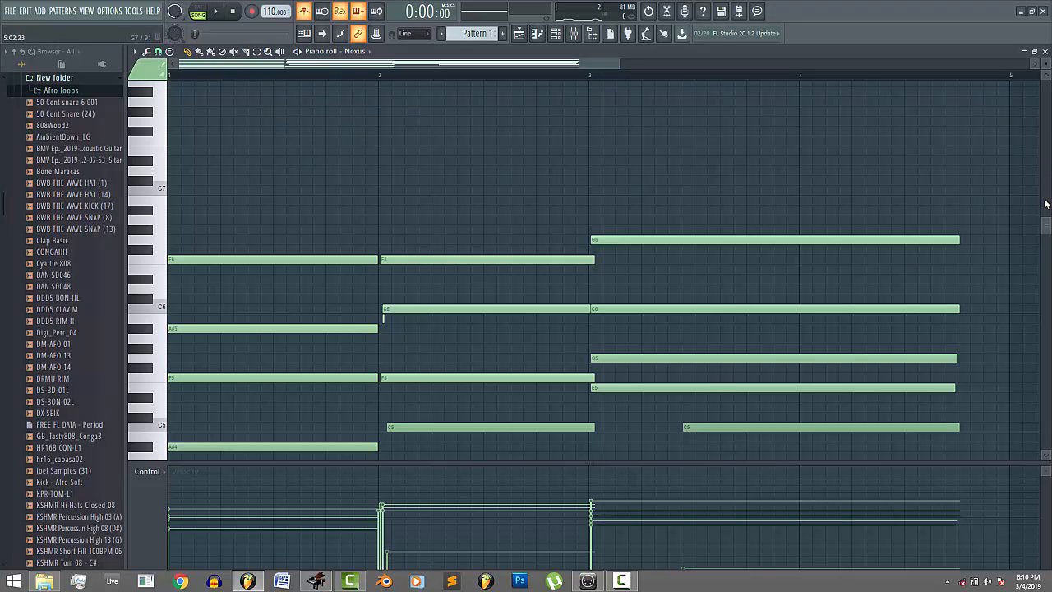
drag(1049, 230, 1049, 285)
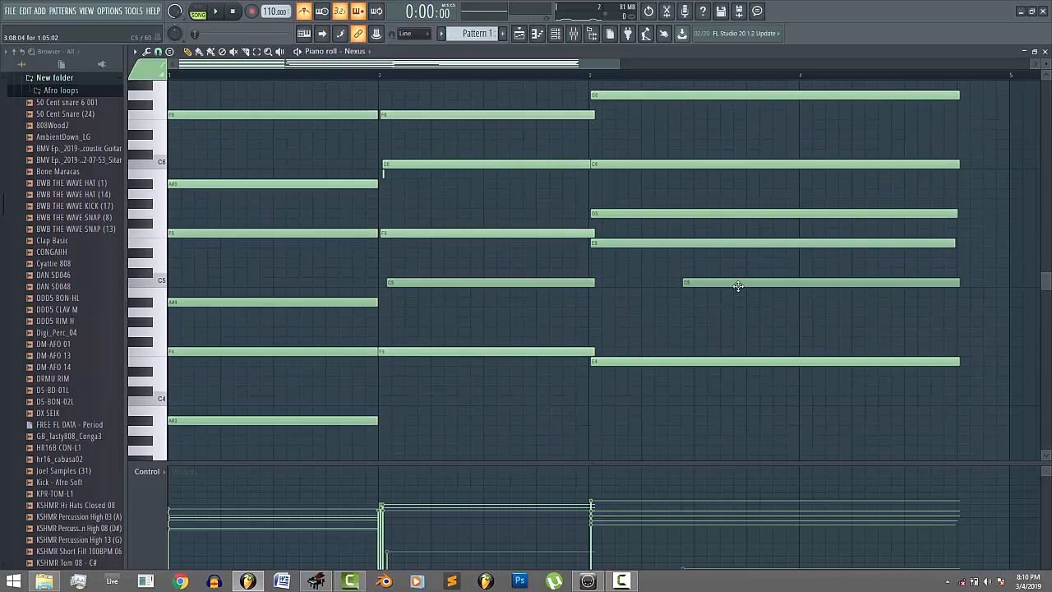
drag(738, 285, 646, 285)
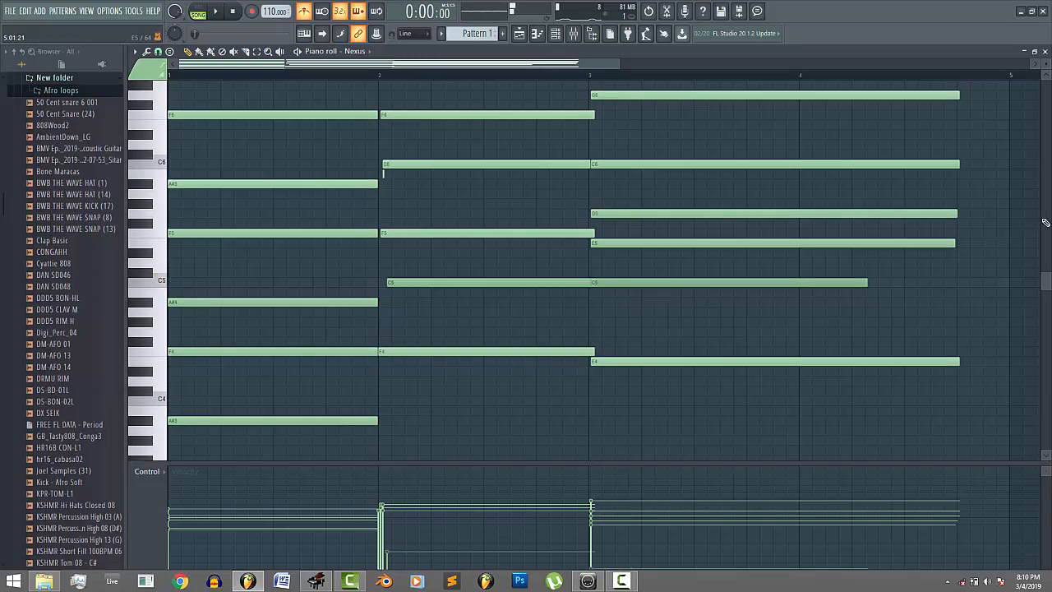
drag(1050, 291, 1049, 272)
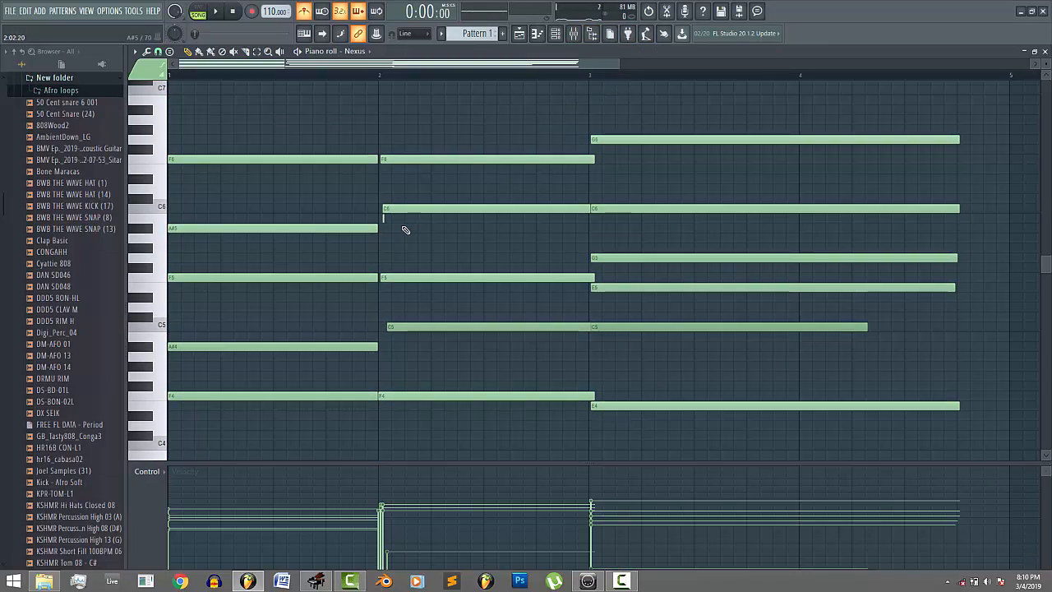
- Set the piano roll's snap to 1/4 beat and remove the stray B4 note placed near the end of bar 3
click(159, 53)
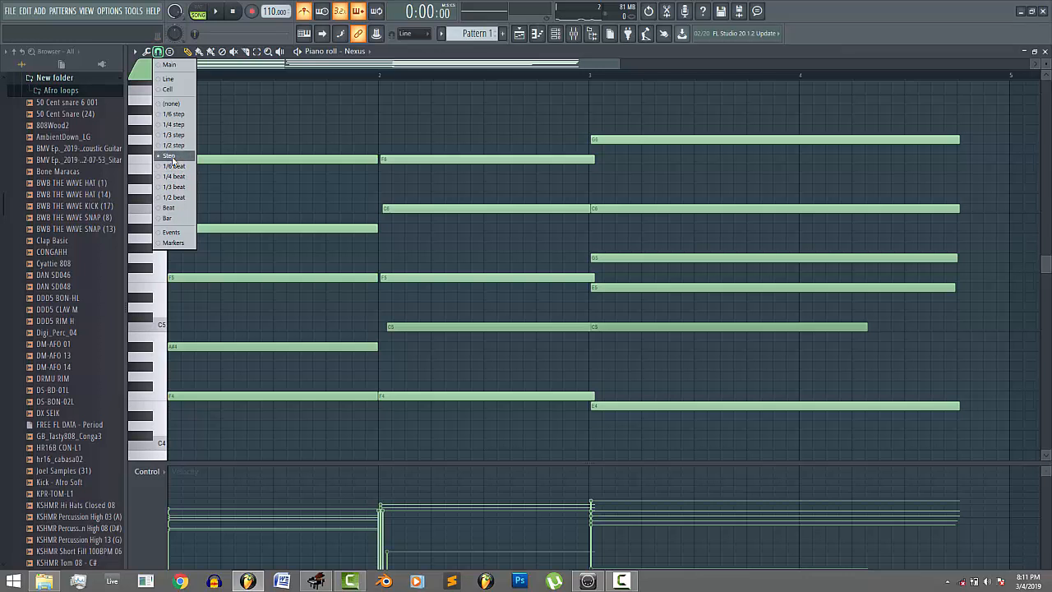
click(173, 156)
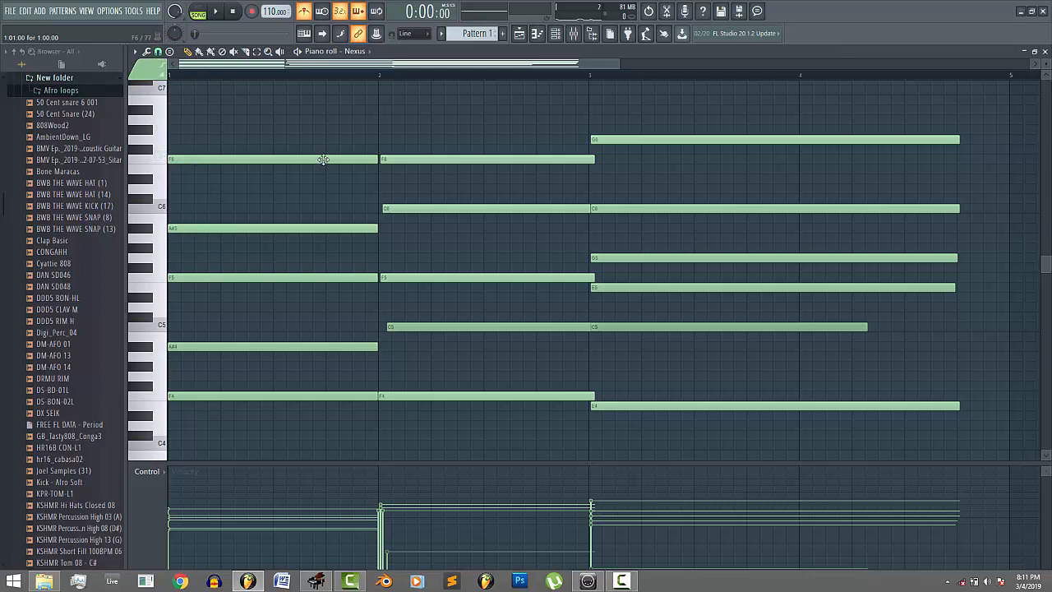
click(158, 51)
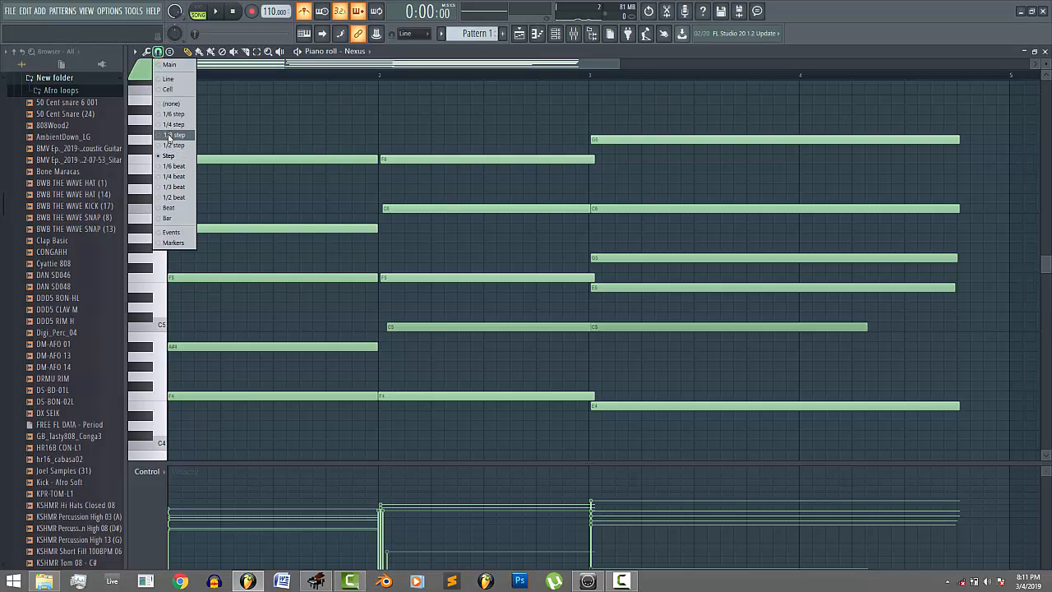
click(173, 175)
click(781, 337)
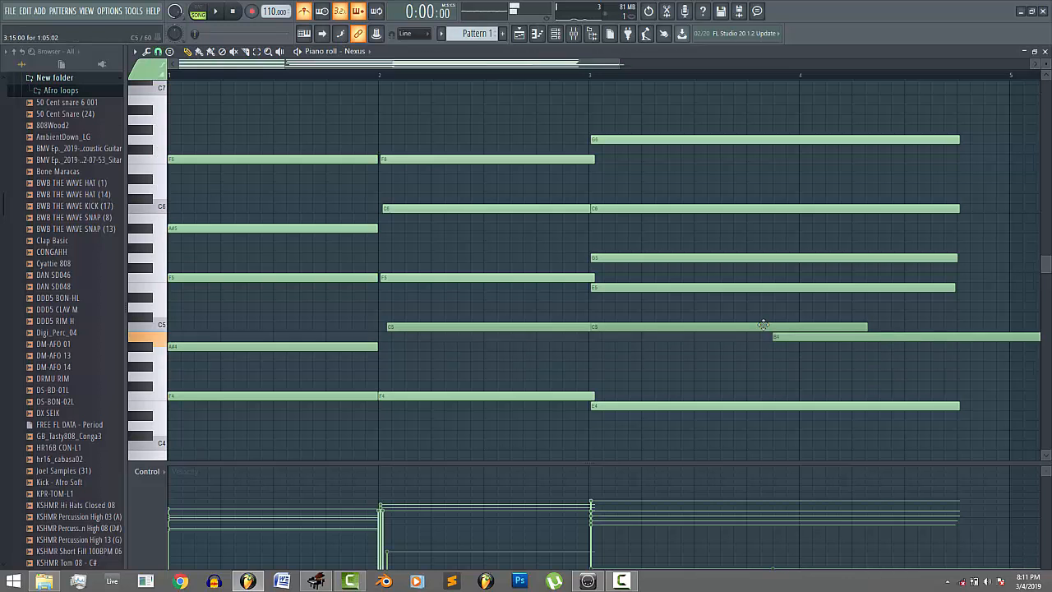
right_click(808, 340)
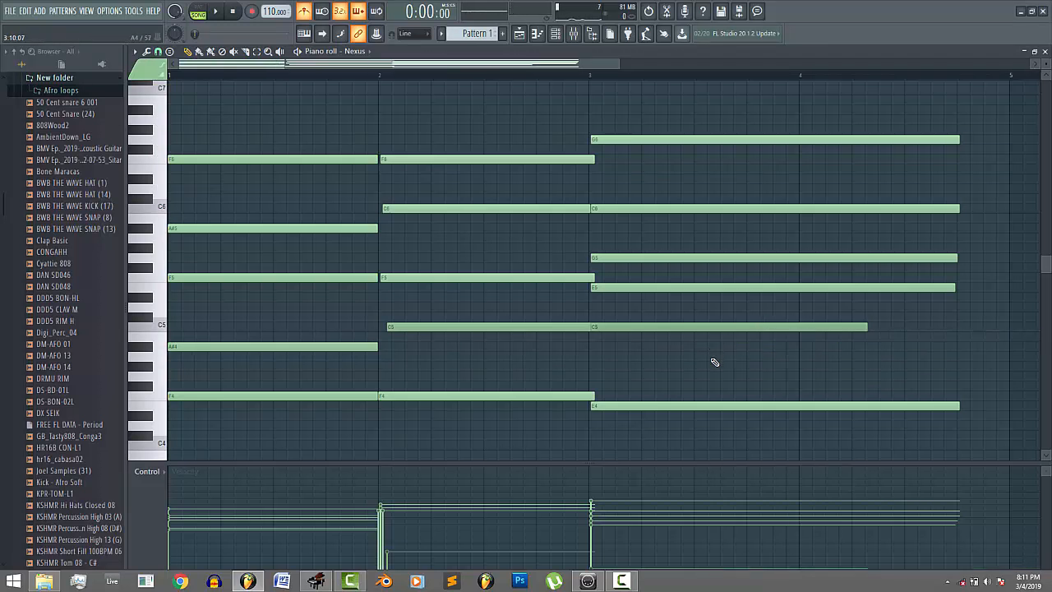
- Play back the chord clip, and create Pattern 2 with a clip at the start of Track 2
key(space)
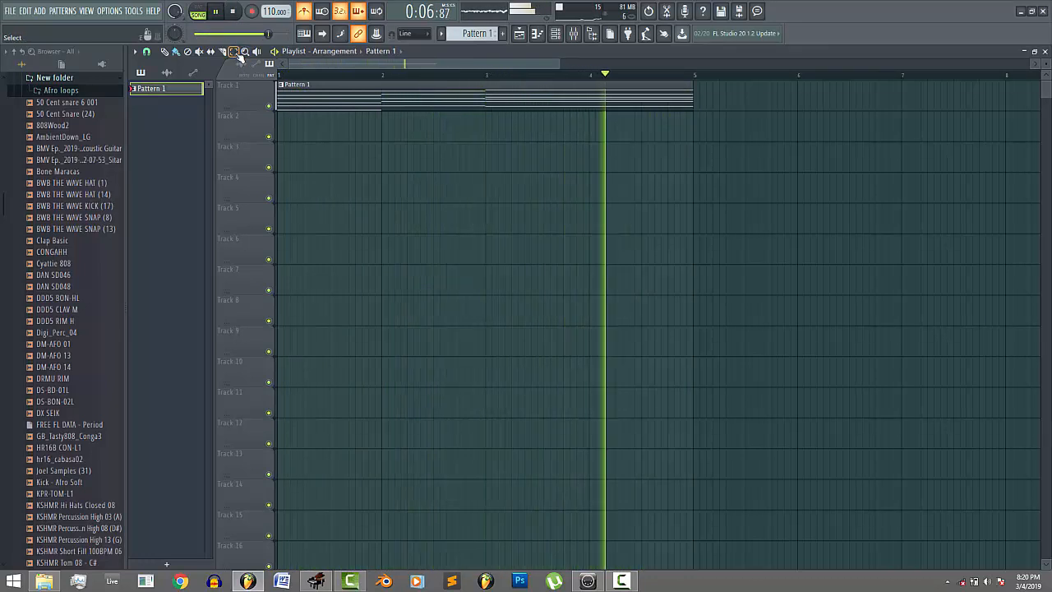
click(233, 13)
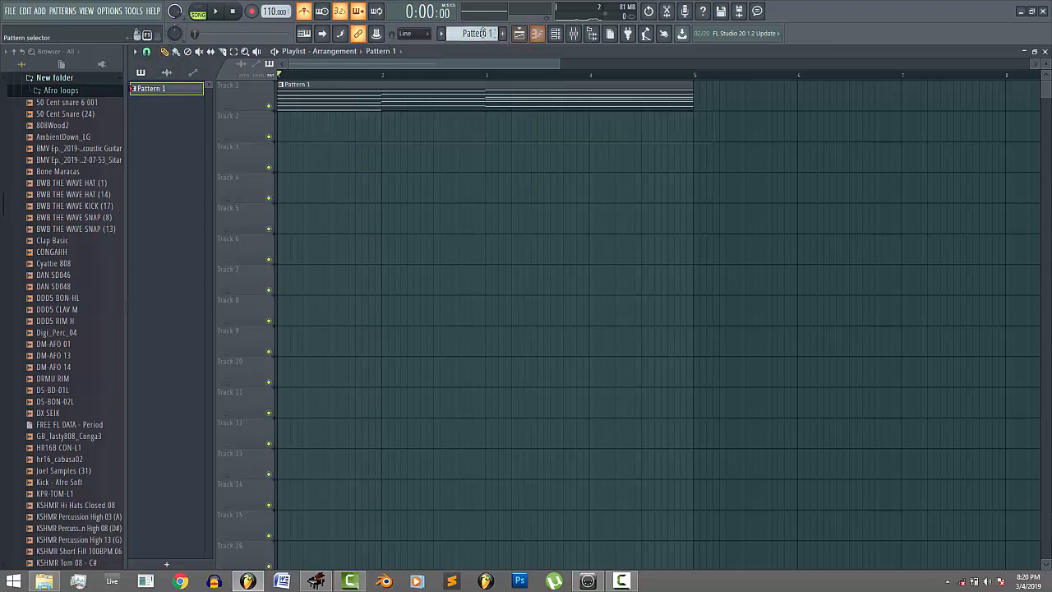
drag(477, 33, 477, 27)
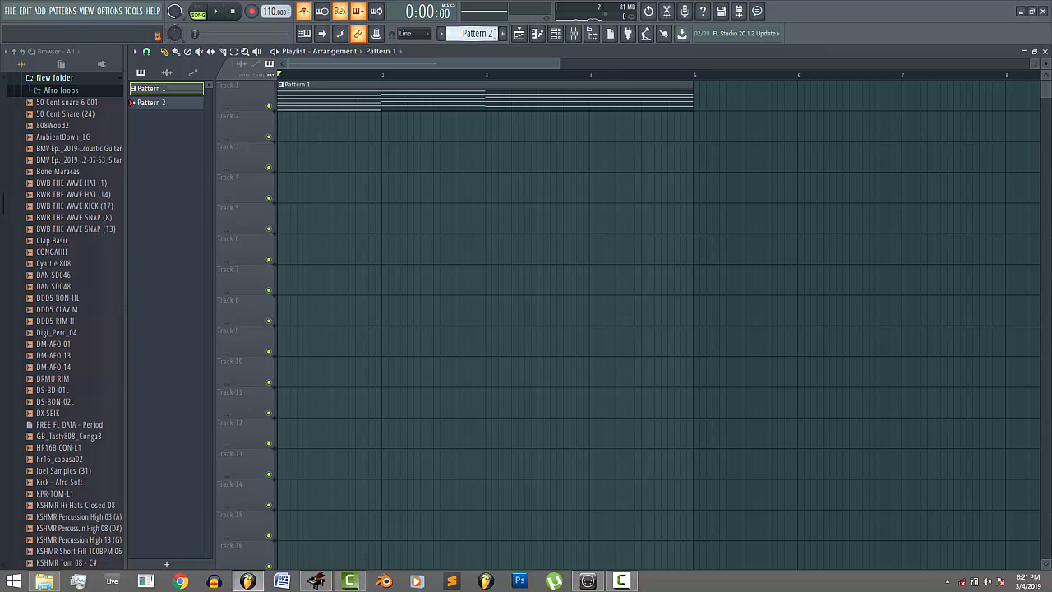
click(338, 129)
drag(380, 125, 258, 119)
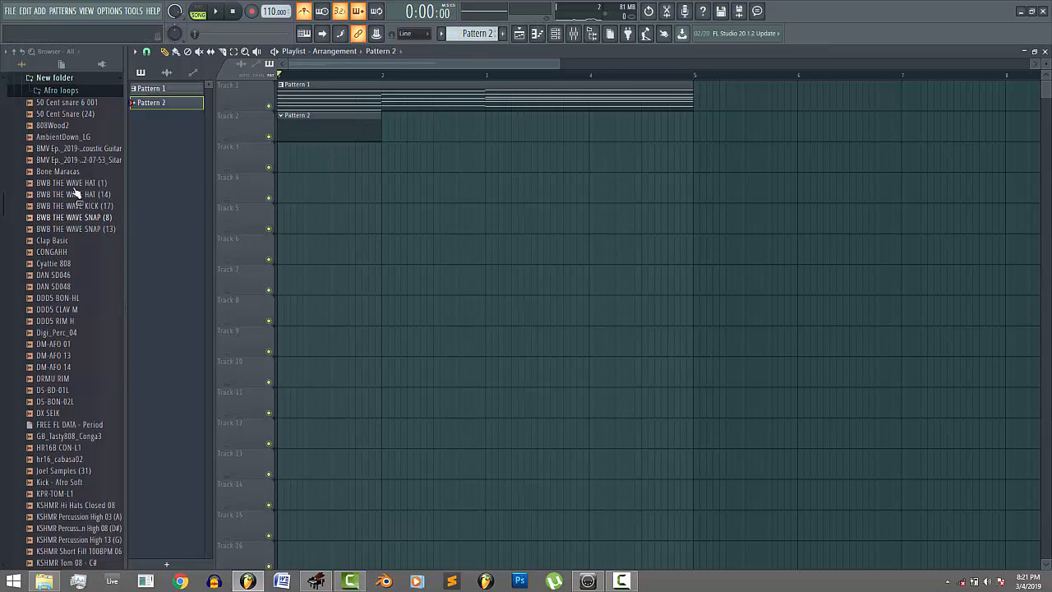
- Delete the unused Sampler channel from the channel rack
click(555, 32)
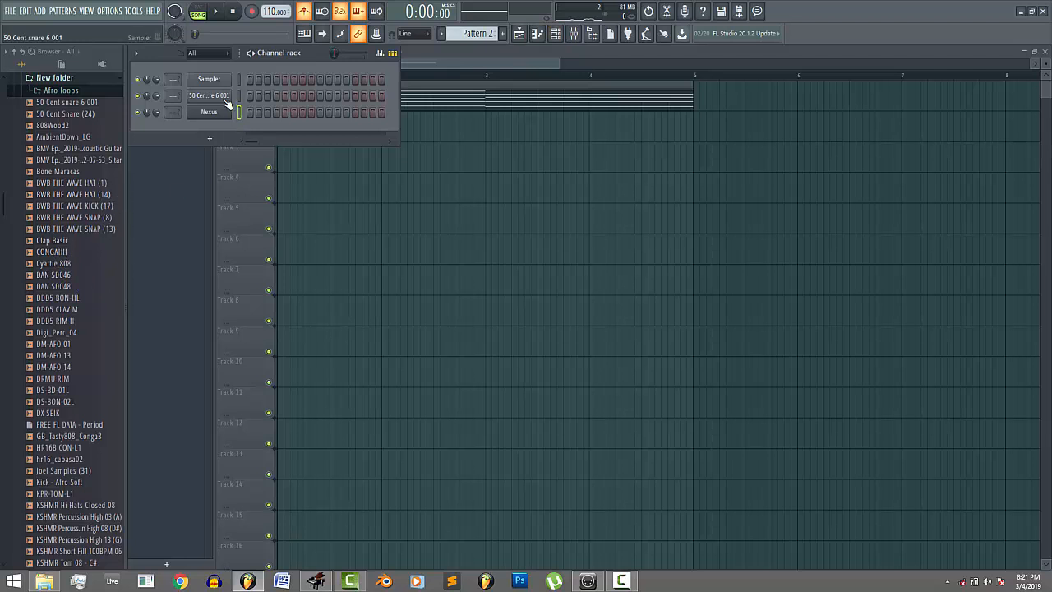
right_click(227, 79)
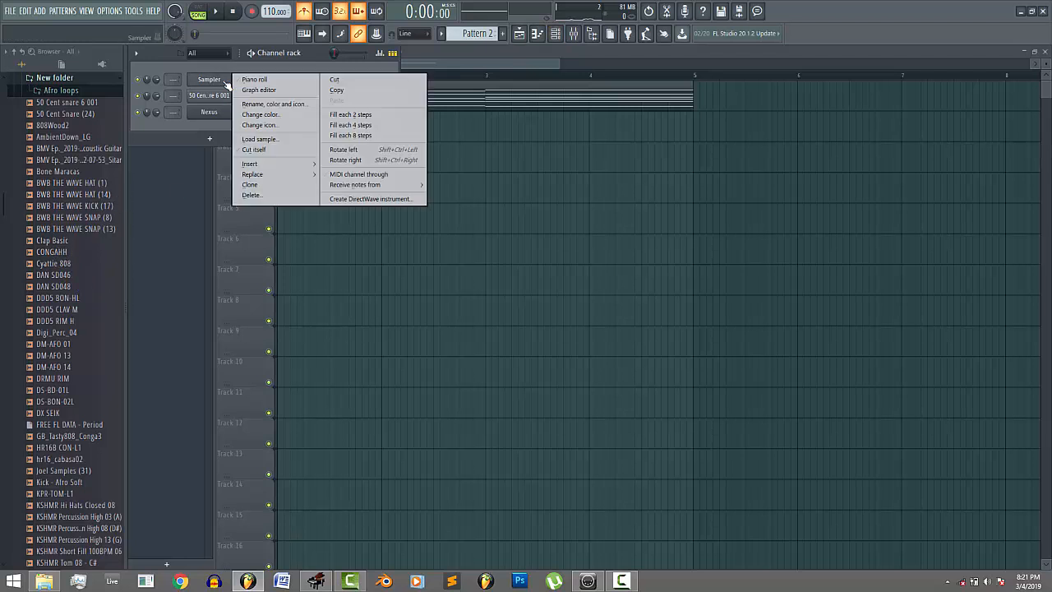
click(252, 195)
click(583, 319)
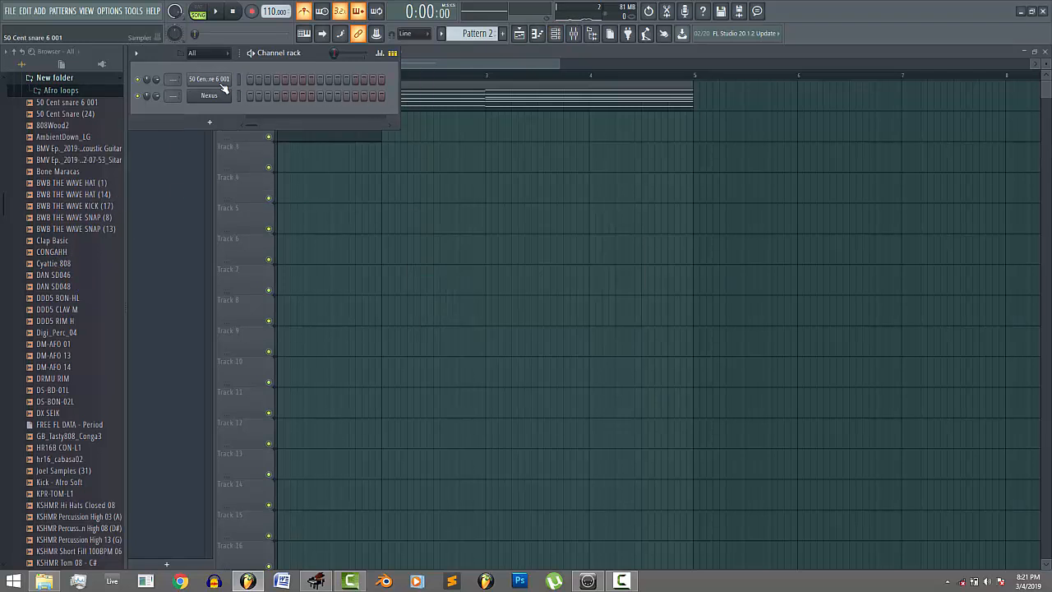
- In the 50 Cent snare 6 001 piano roll, add a C5 note on beat 3 of bar 1 and shorten it to one step
right_click(223, 84)
click(254, 80)
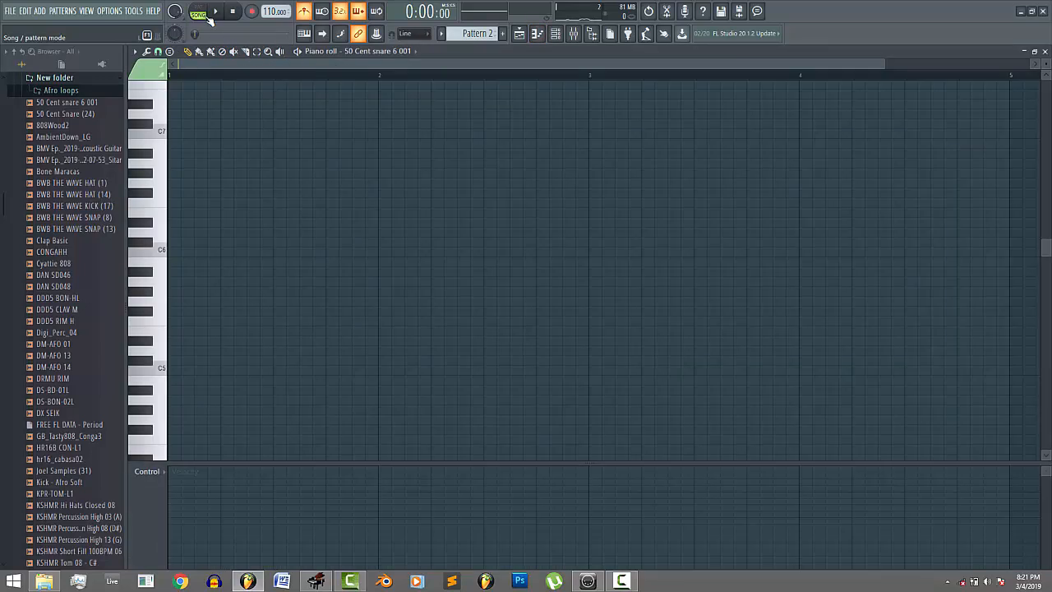
key(space)
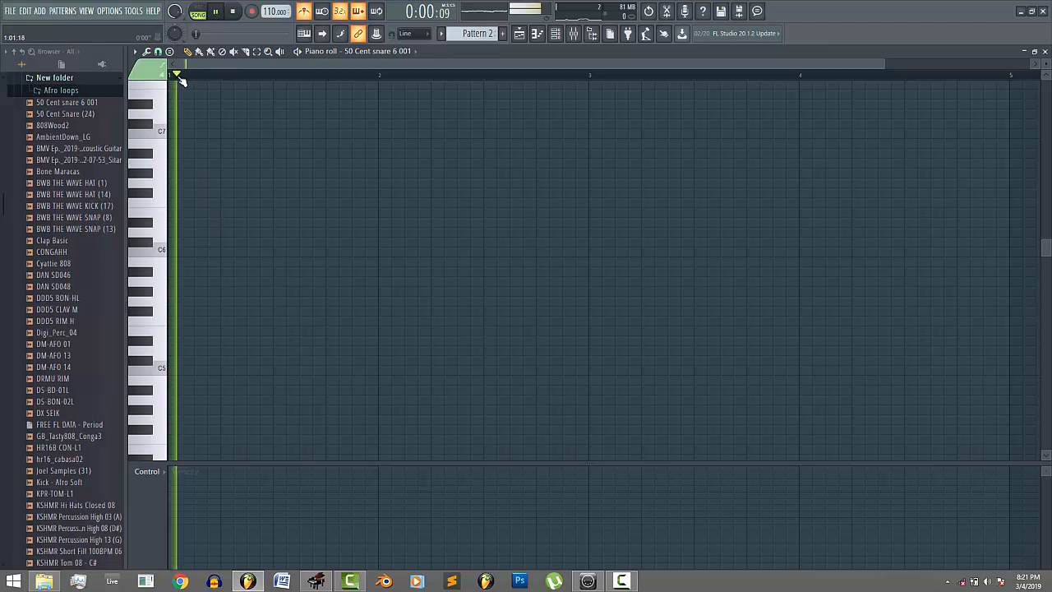
click(275, 371)
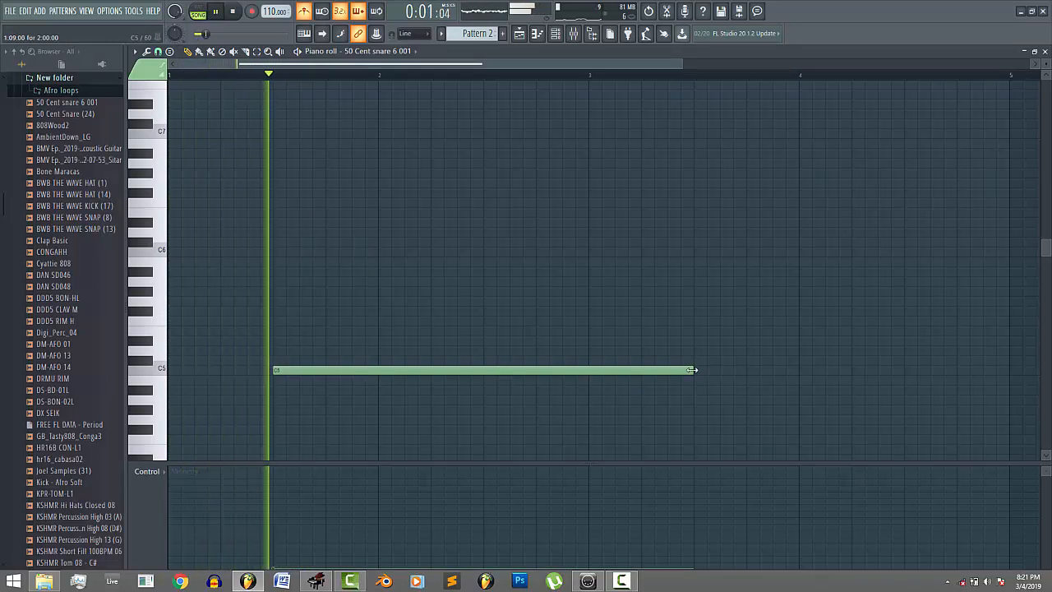
key(space)
drag(693, 371, 240, 369)
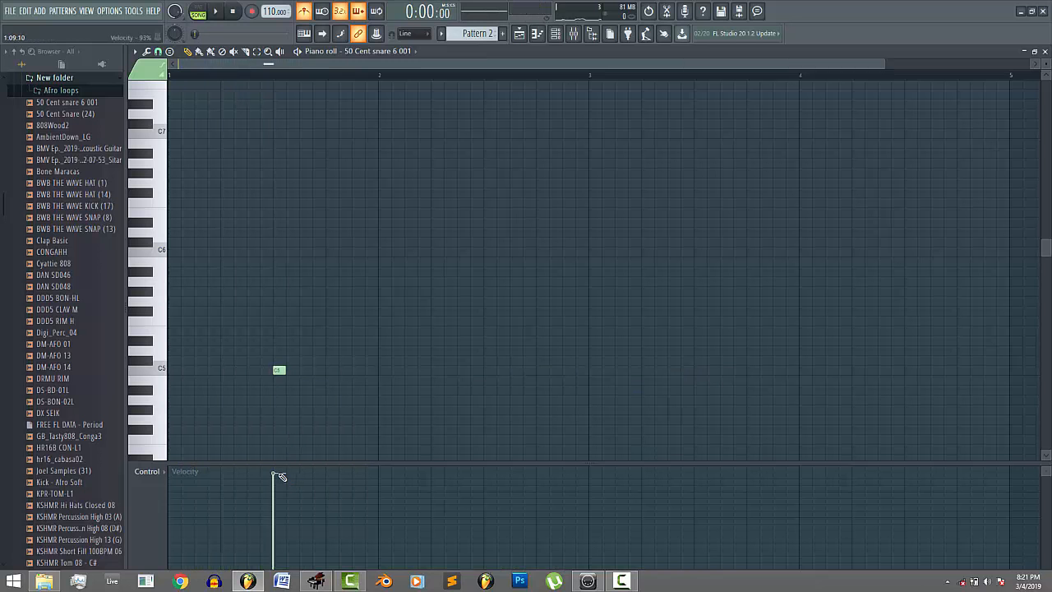
- Add a matching C5 snare hit on beat 3 of bar 2 and duplicate both hits into bars 3 and 4
key(space)
key(space)
click(163, 369)
key(space)
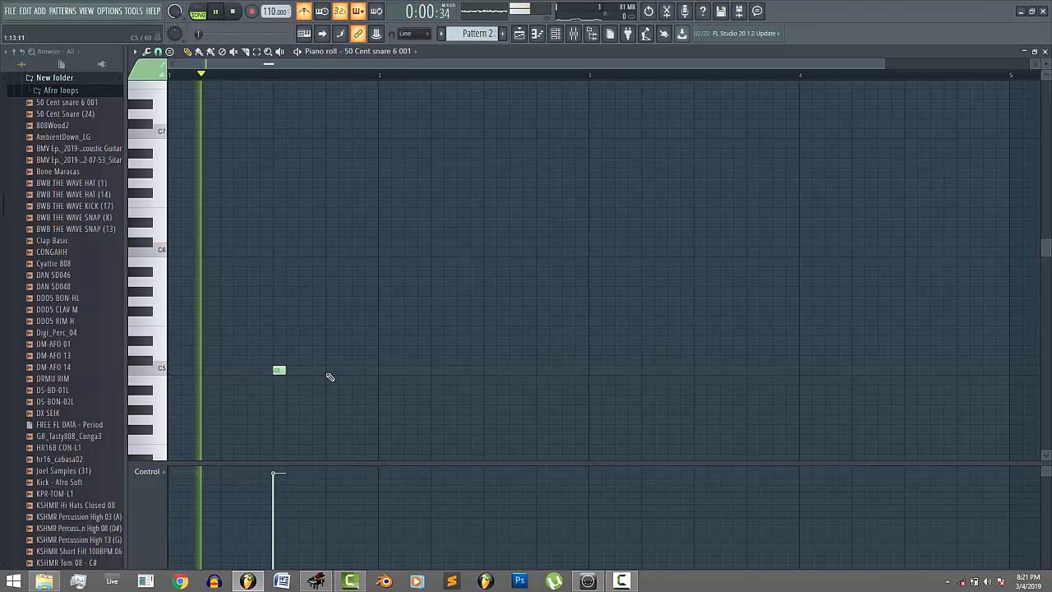
click(488, 370)
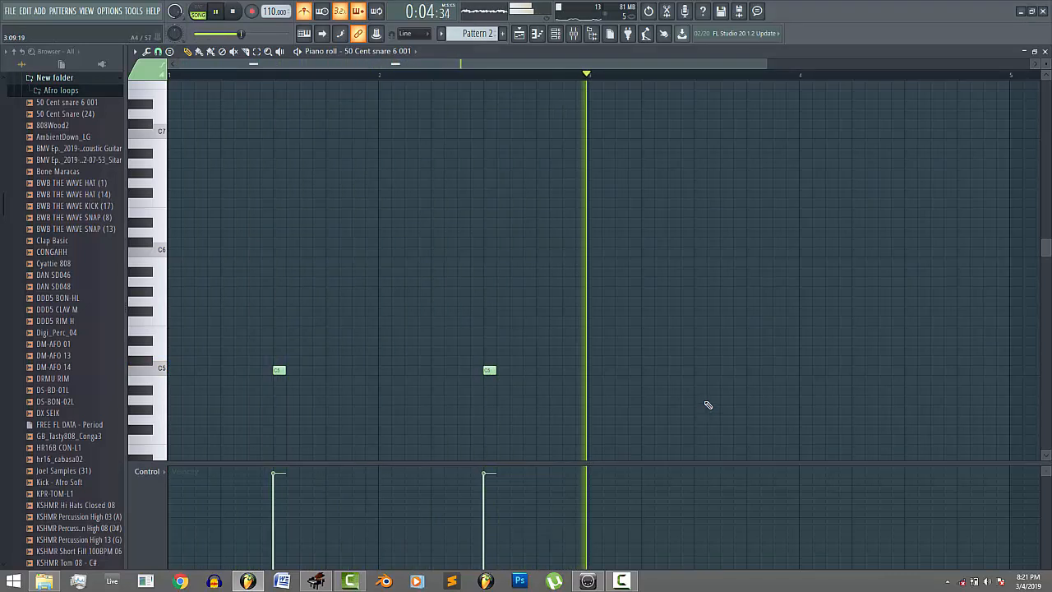
key(ctrl+b)
key(space)
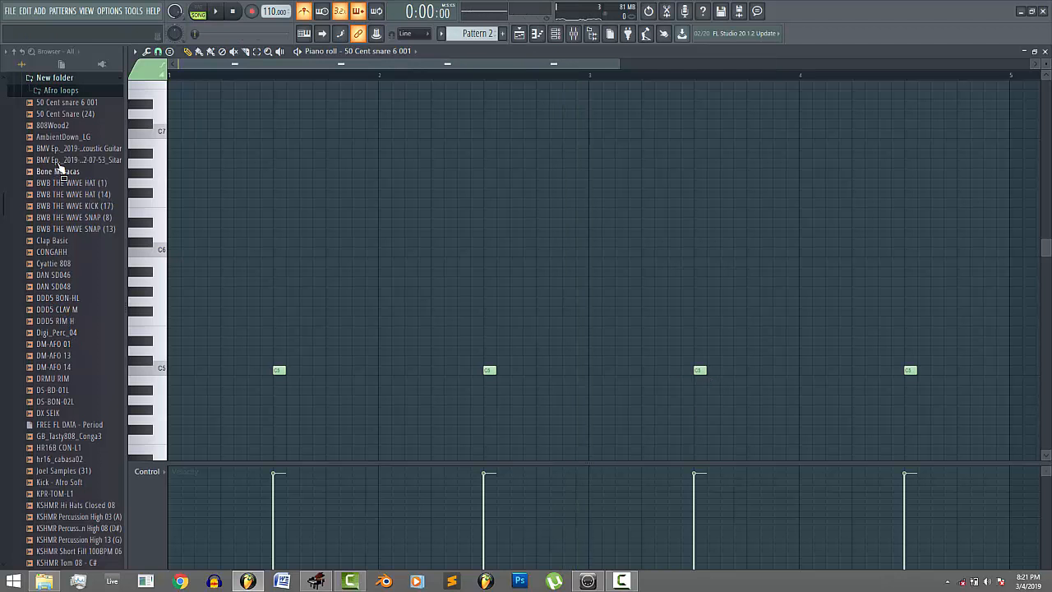
- Preview the DS-BD-01L and DS-BON-02L samples in the browser
click(63, 391)
click(66, 402)
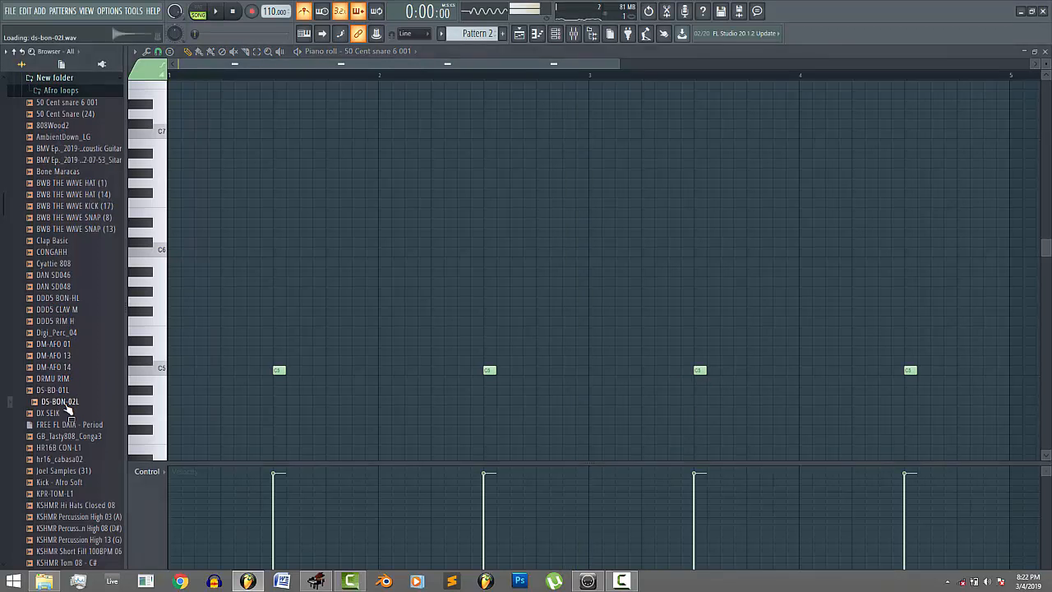
click(66, 394)
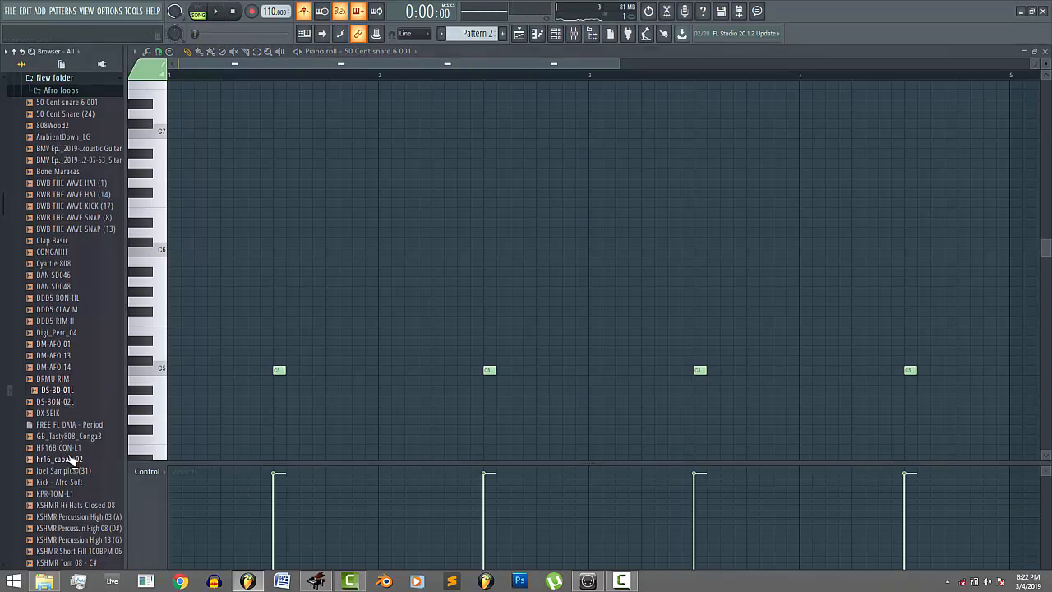
- Add the Kick - Afro Soft sample as a new channel in the channel rack, checking and closing its channel settings
click(555, 33)
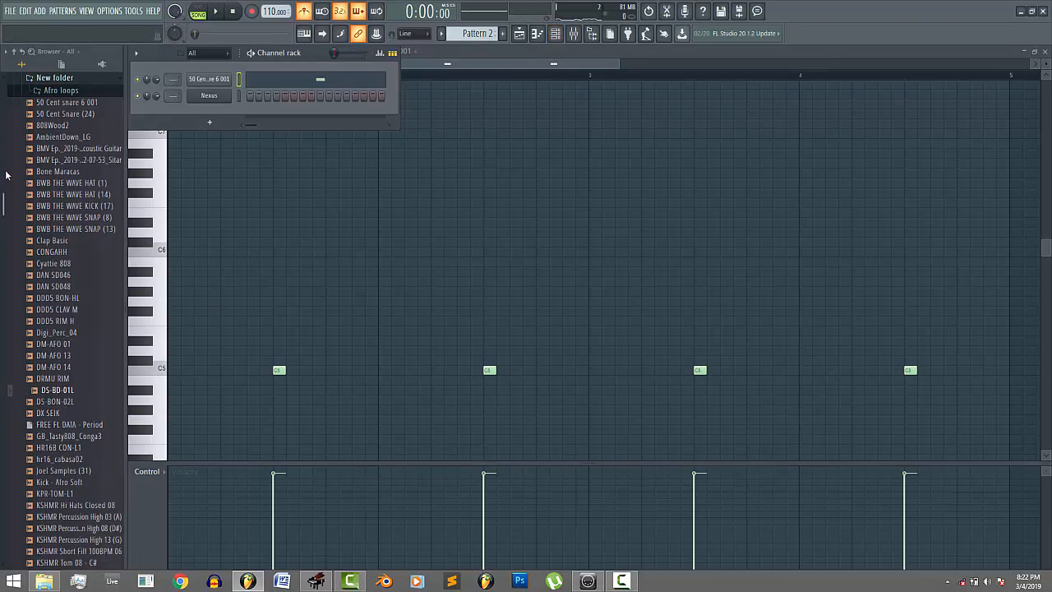
drag(1, 205, 2, 264)
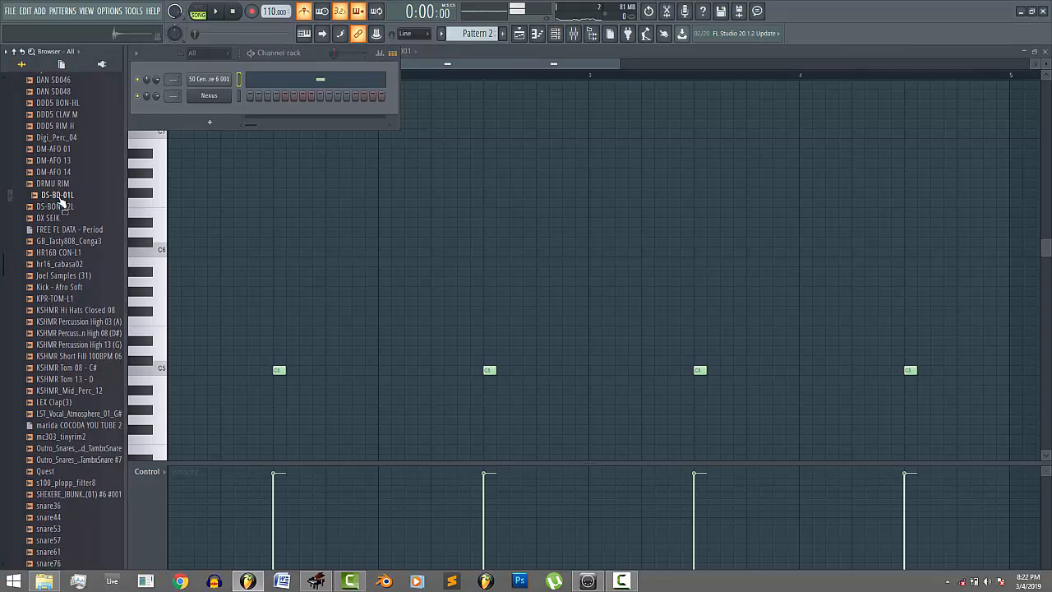
click(67, 288)
drag(67, 290, 215, 114)
click(212, 114)
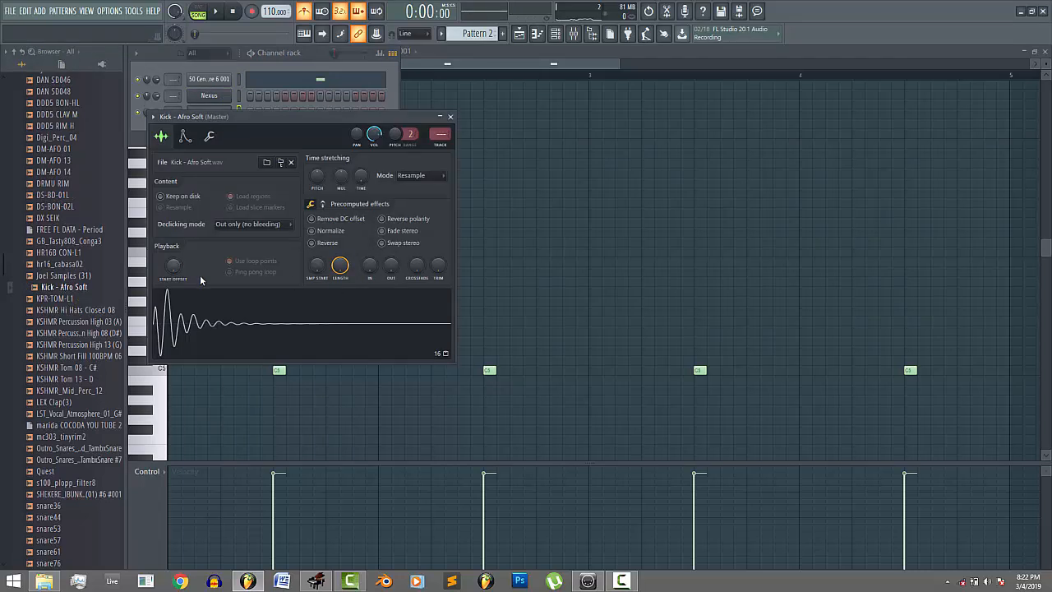
click(451, 117)
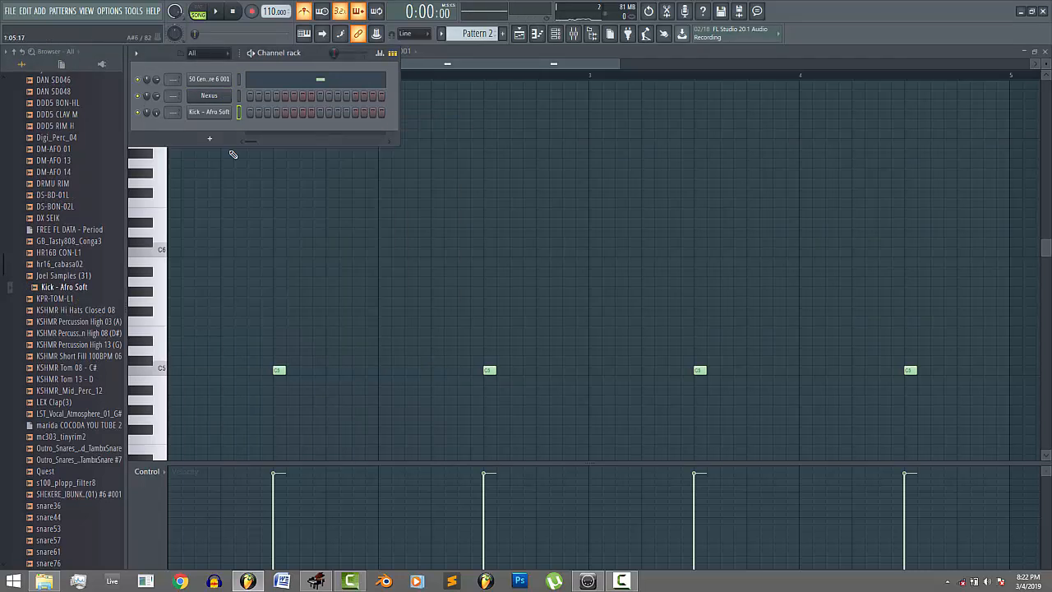
- In the Kick - Afro Soft piano roll, add a C5 note at the start of bar 1 and raise its velocity to maximum
right_click(215, 113)
click(247, 110)
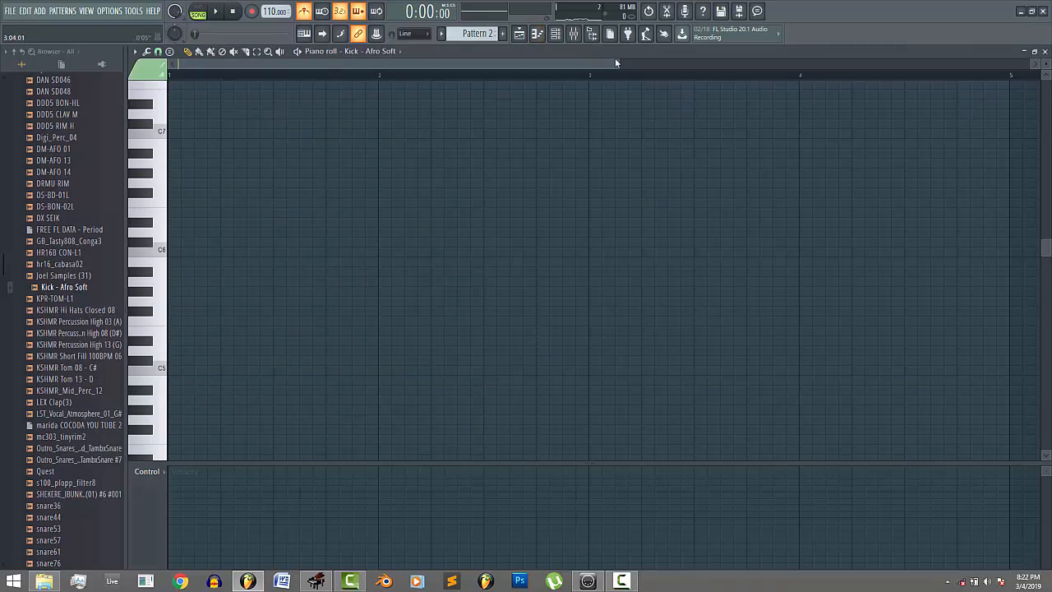
drag(618, 63, 474, 63)
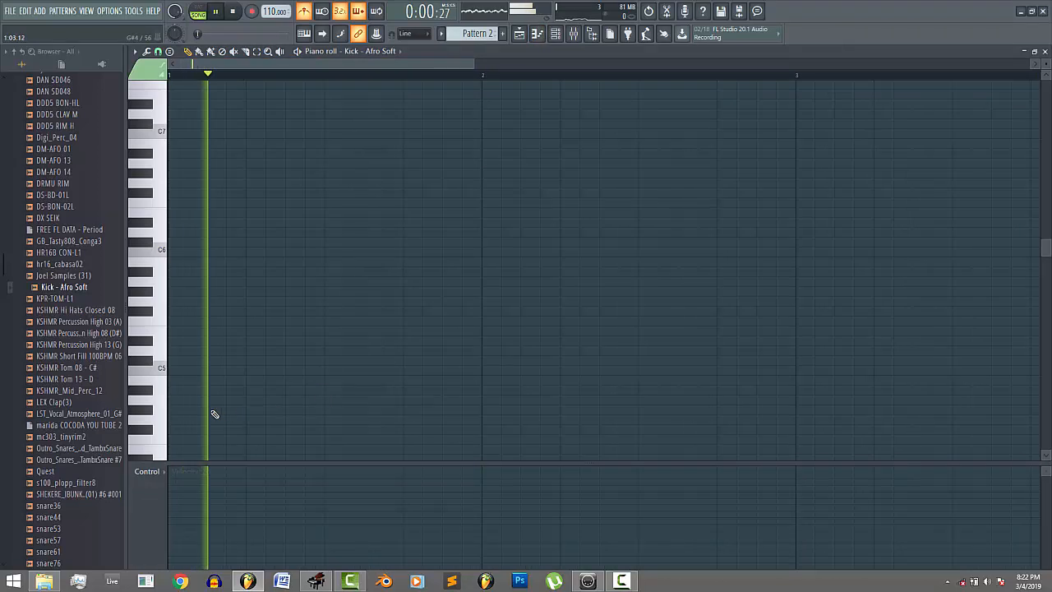
click(178, 371)
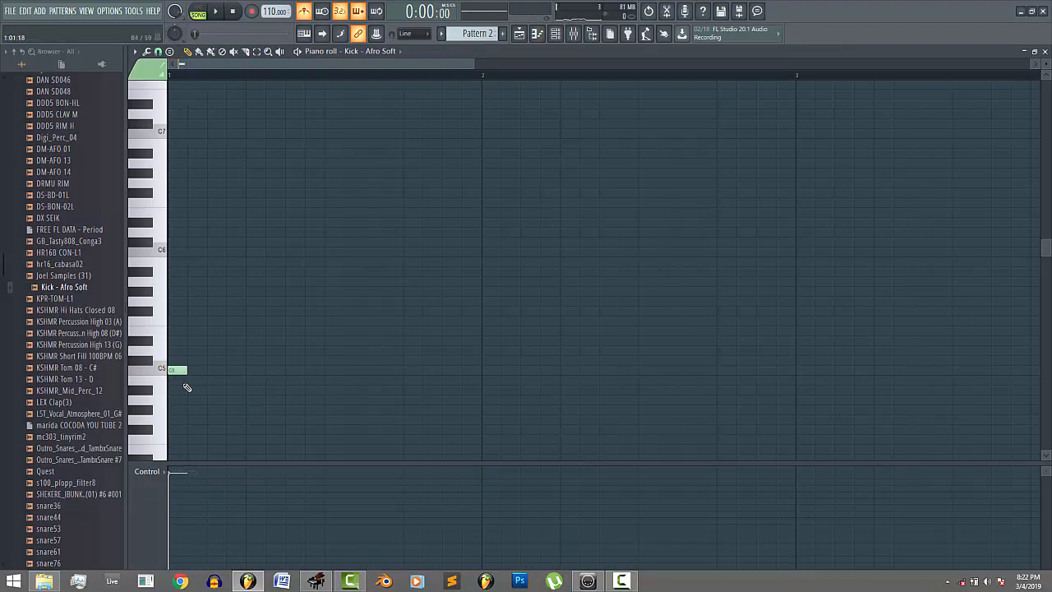
key(space)
key(space)
drag(173, 475, 161, 392)
mouse_move(179, 474)
mouse_down()
mouse_move(180, 487)
mouse_move(177, 477)
mouse_up()
key(space)
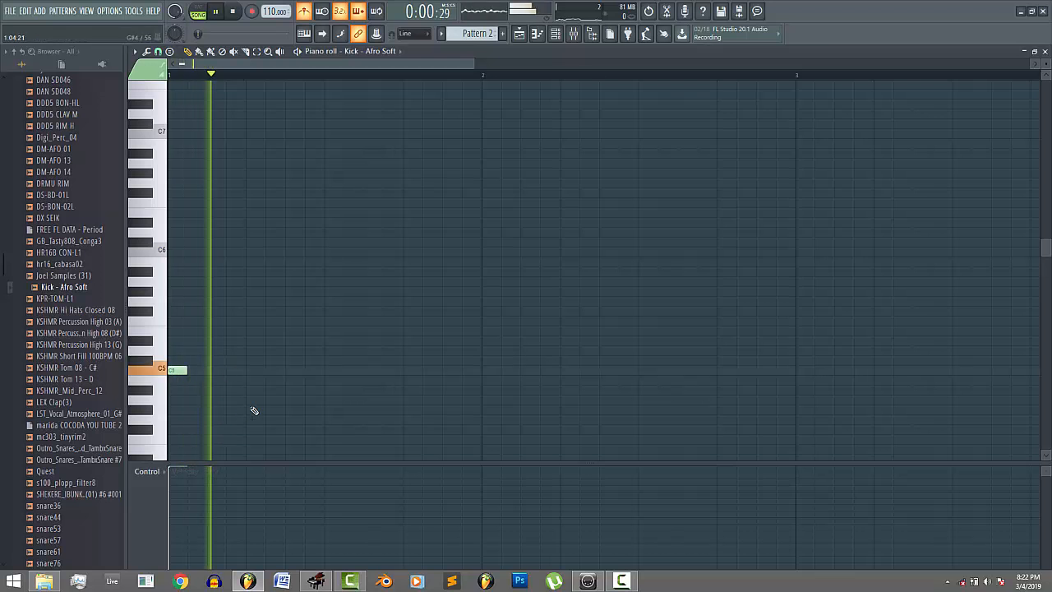
- Add C5 kicks on step 8 of bar 1 and on steps 1, 8 and 15 of bar 2, playing the beat to check
click(292, 370)
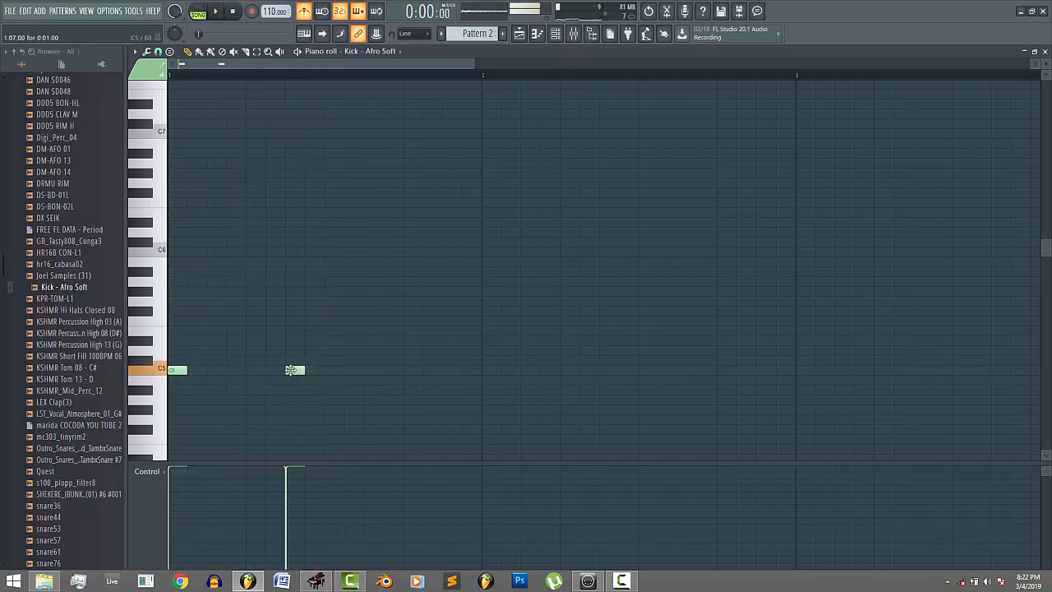
drag(296, 370, 315, 370)
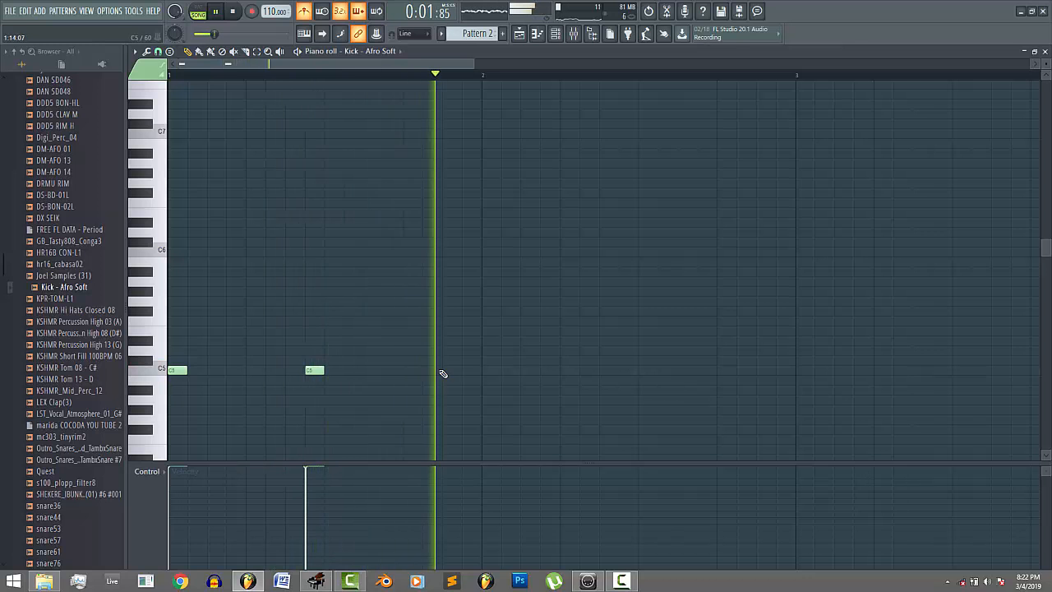
click(485, 370)
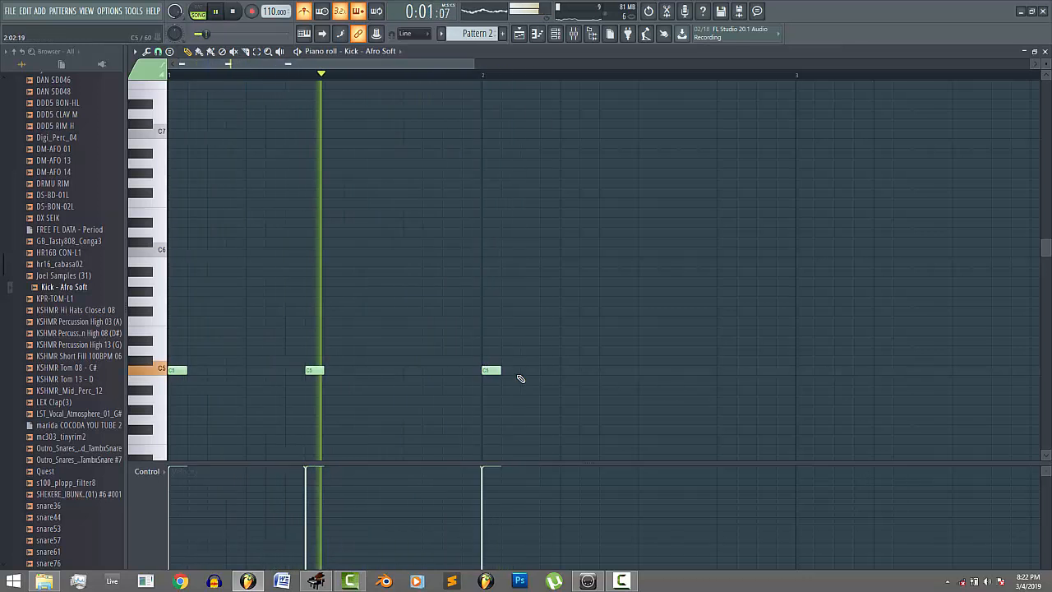
click(628, 370)
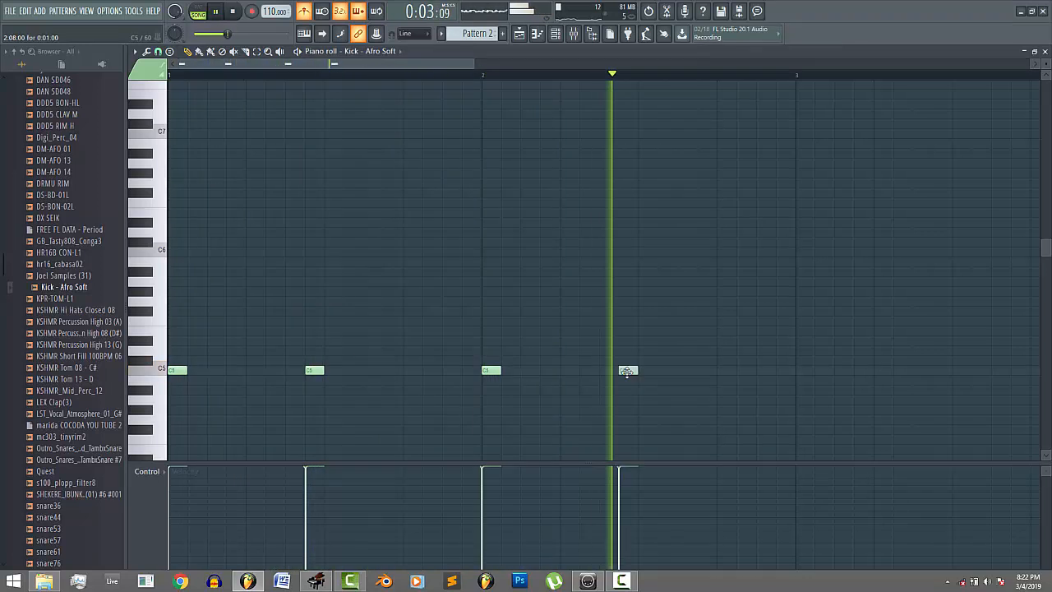
click(763, 372)
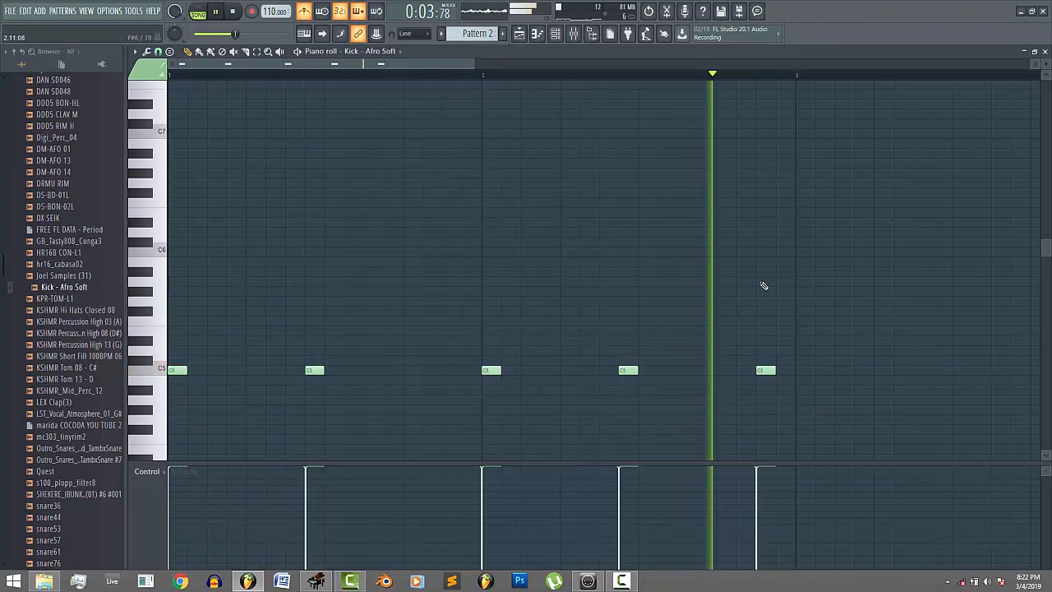
key(space)
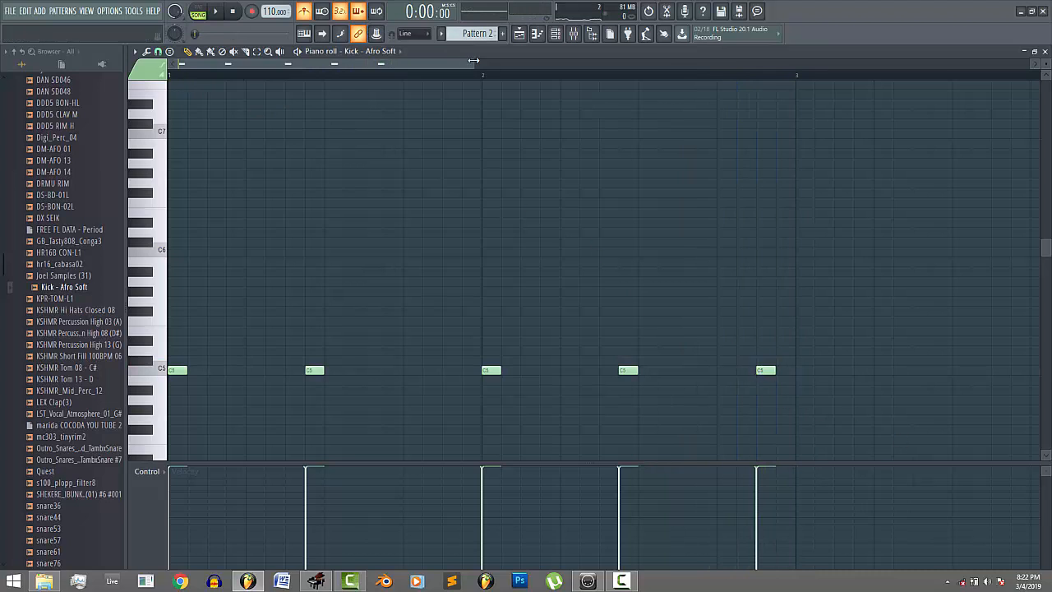
- Set the piano roll snap to 1/3 step and nudge the last kick of bar 2 slightly earlier during playback
drag(473, 60, 528, 60)
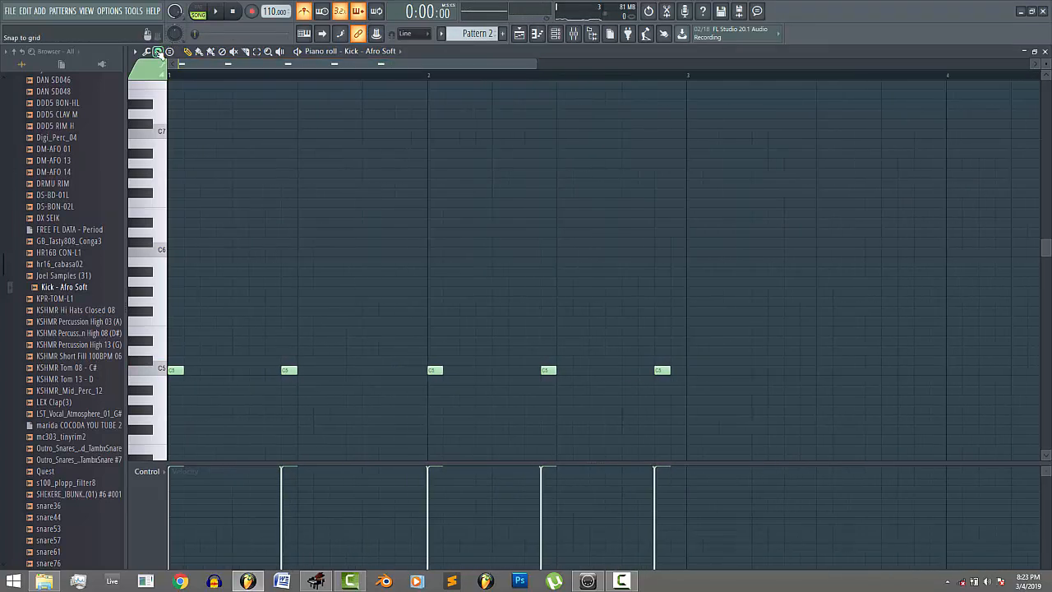
click(158, 52)
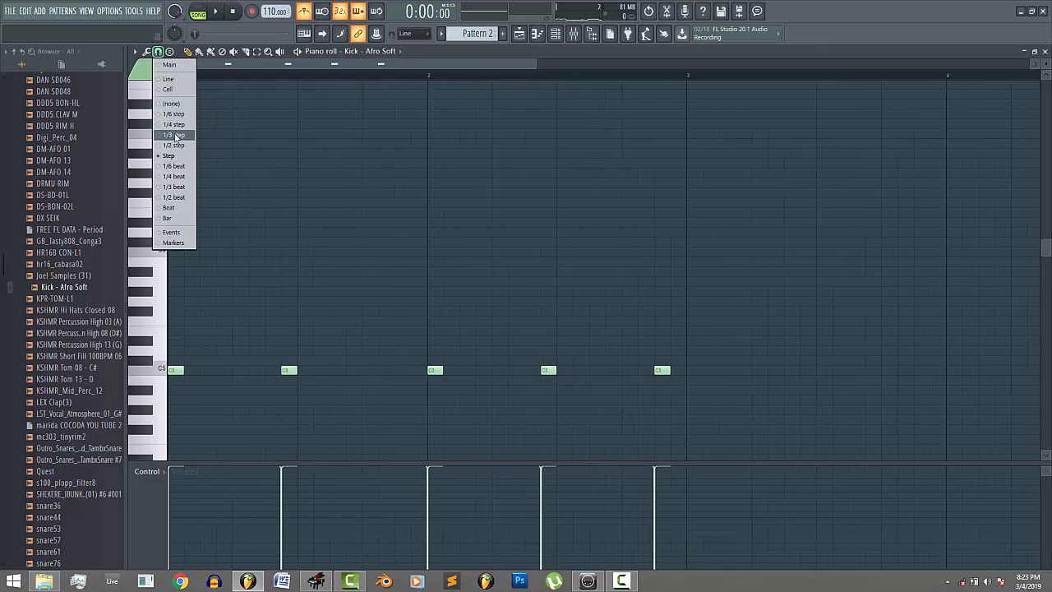
click(177, 136)
key(space)
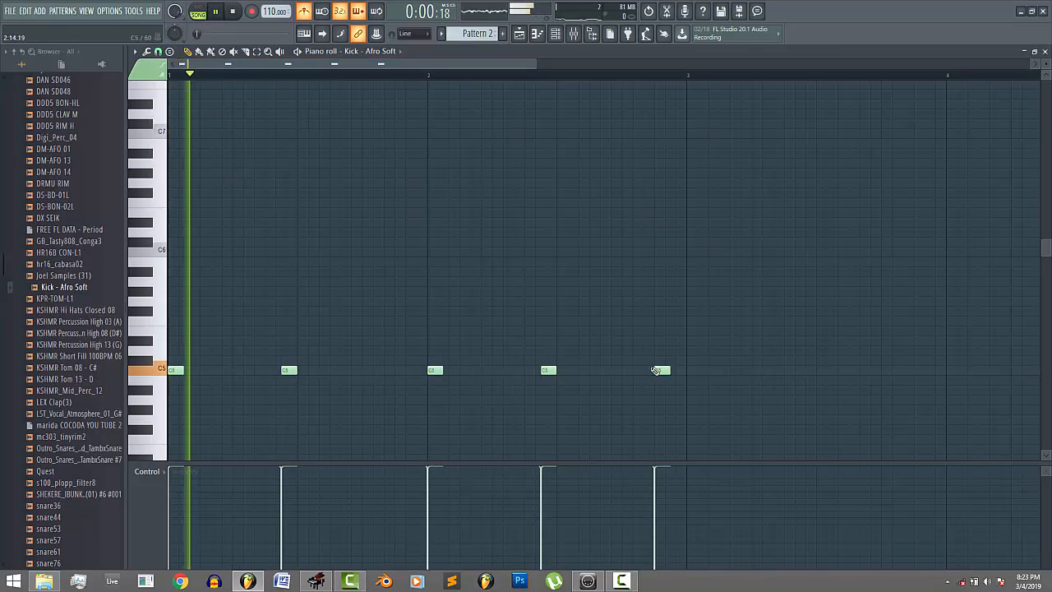
drag(660, 370, 657, 370)
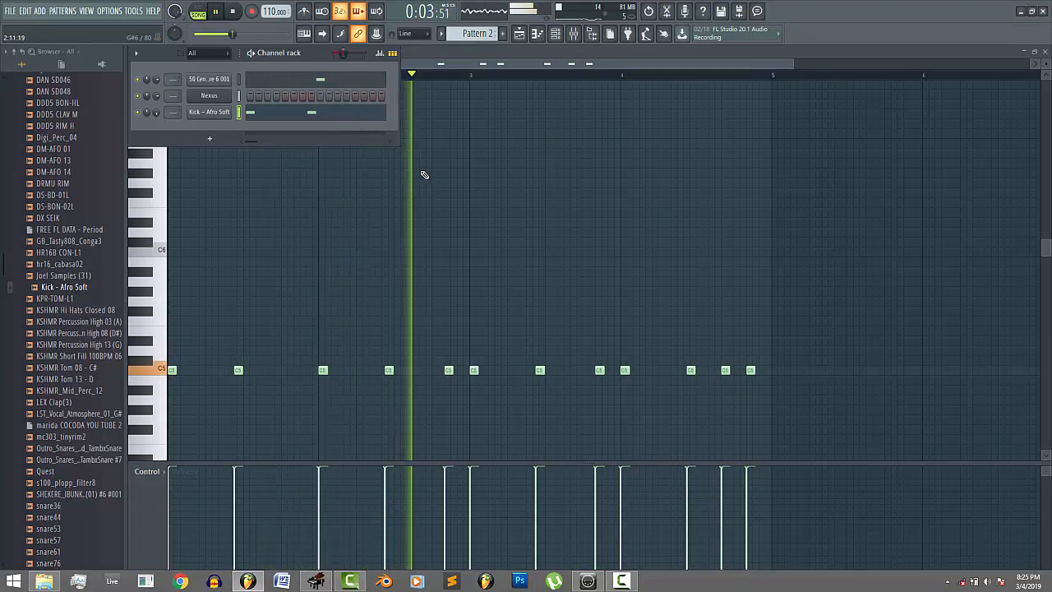
- Save the project in the PROJECTS folder as beat
key(ctrl+s)
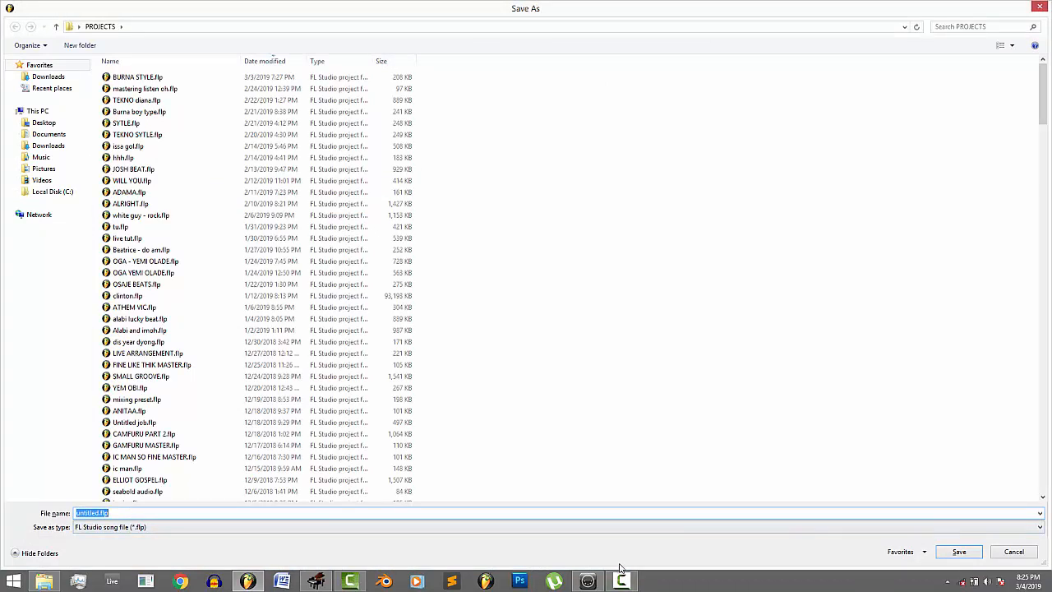
text(beat)
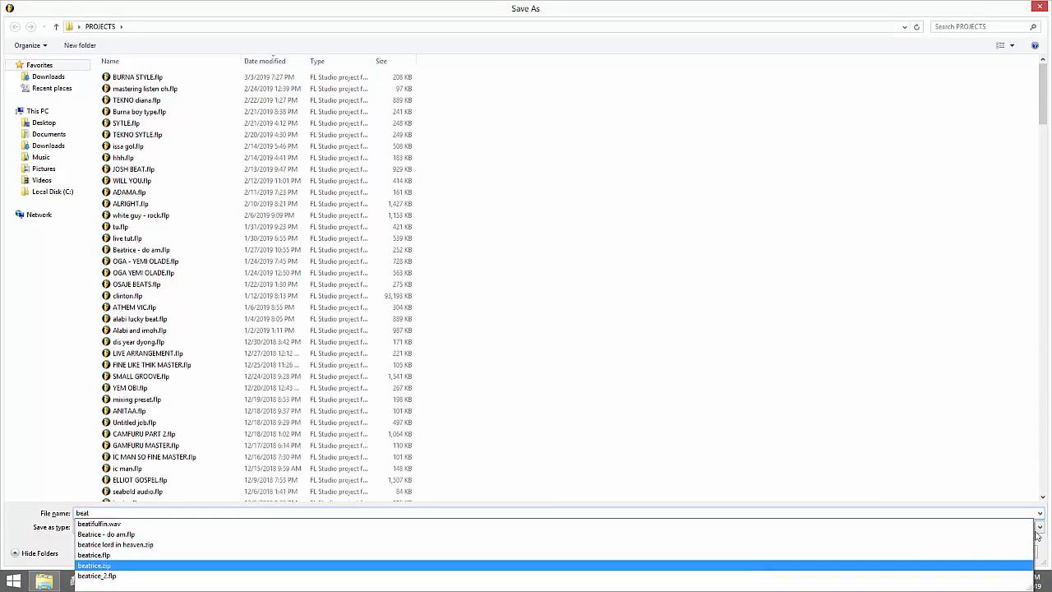
click(1006, 482)
click(960, 552)
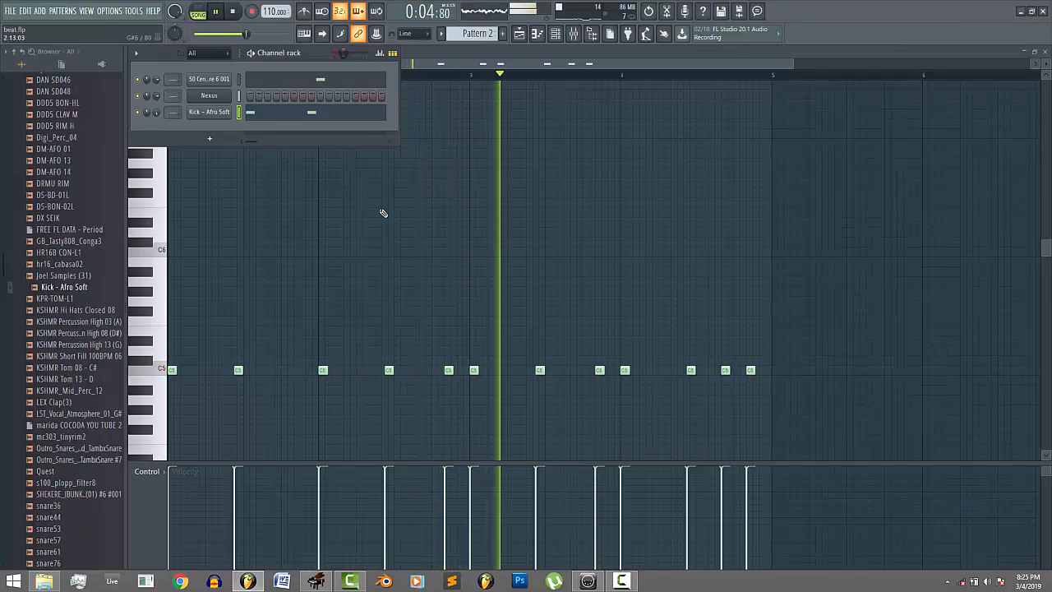
- Stop playback and preview the KSHMR Percussion High 03, 08 and 13 and KSHMR Short Fill 100BPM 06 samples
key(space)
click(82, 321)
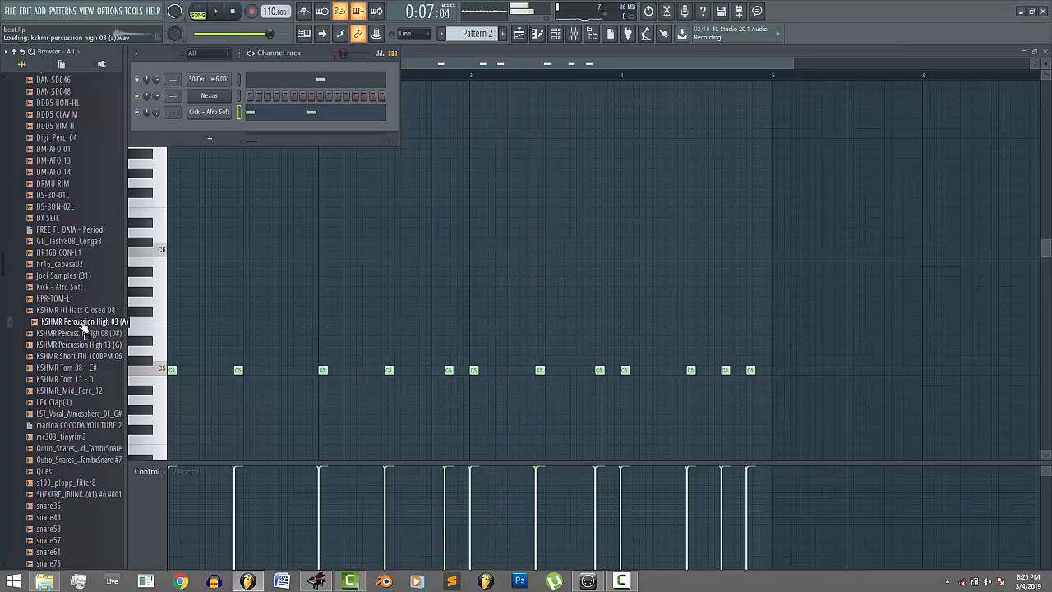
click(86, 356)
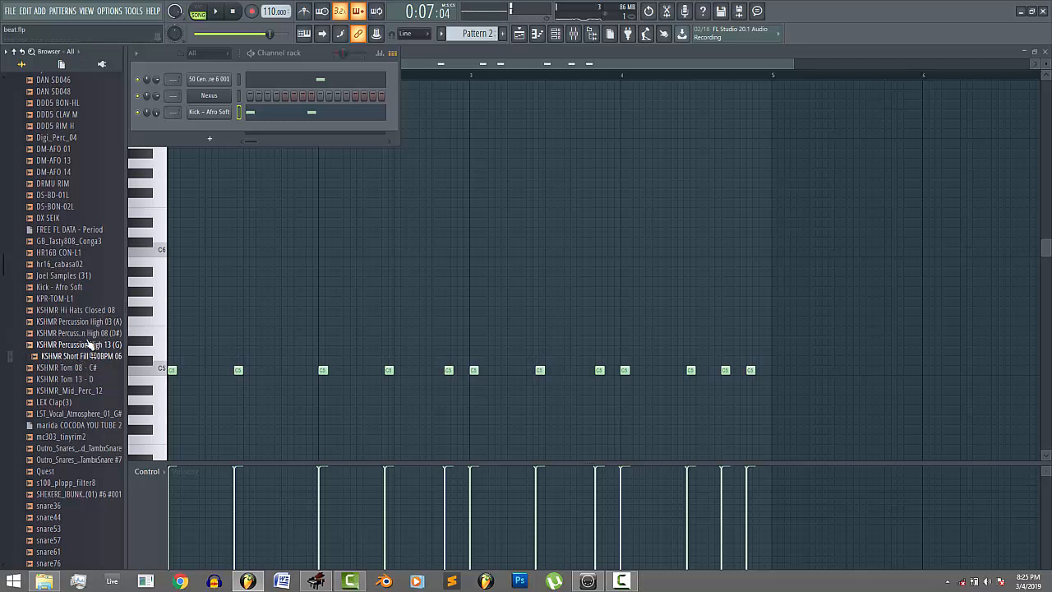
click(89, 333)
click(90, 346)
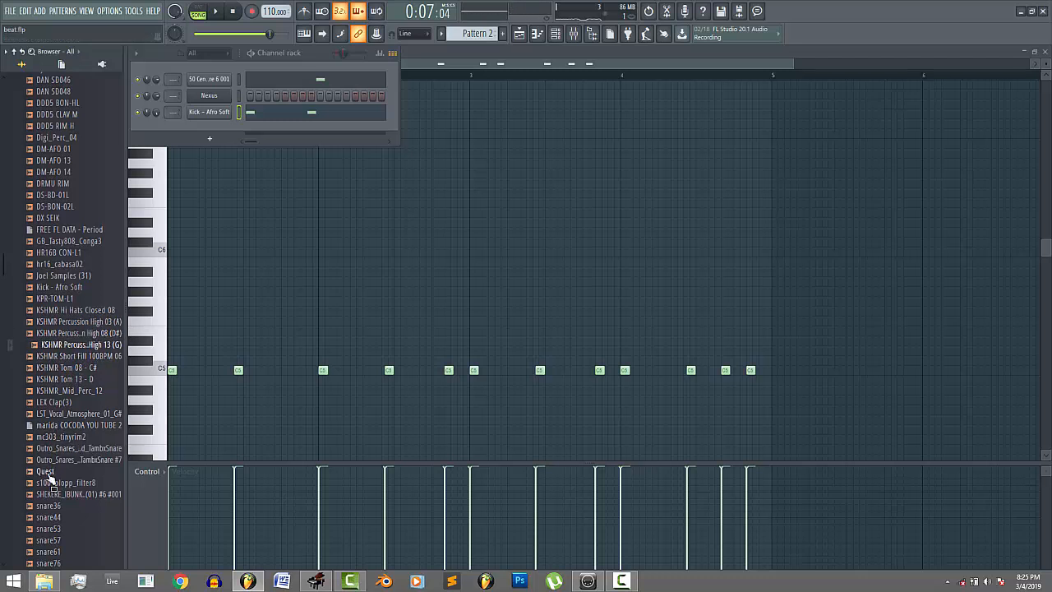
drag(3, 267, 2, 378)
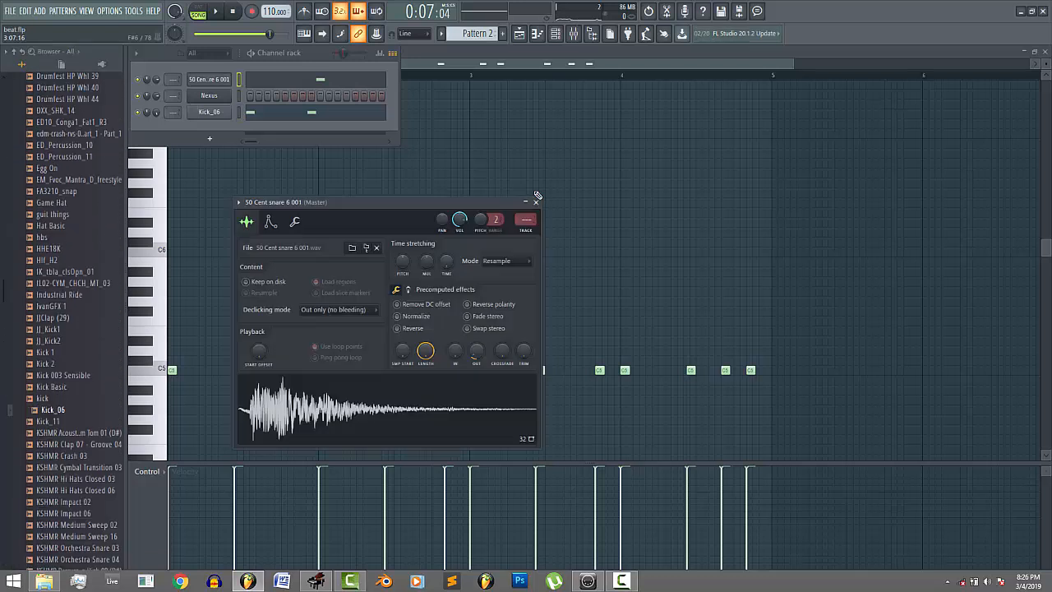
- Close the 50 Cent snare 6 001 channel settings and play back the beat with the Kick_06 sample
click(537, 203)
key(space)
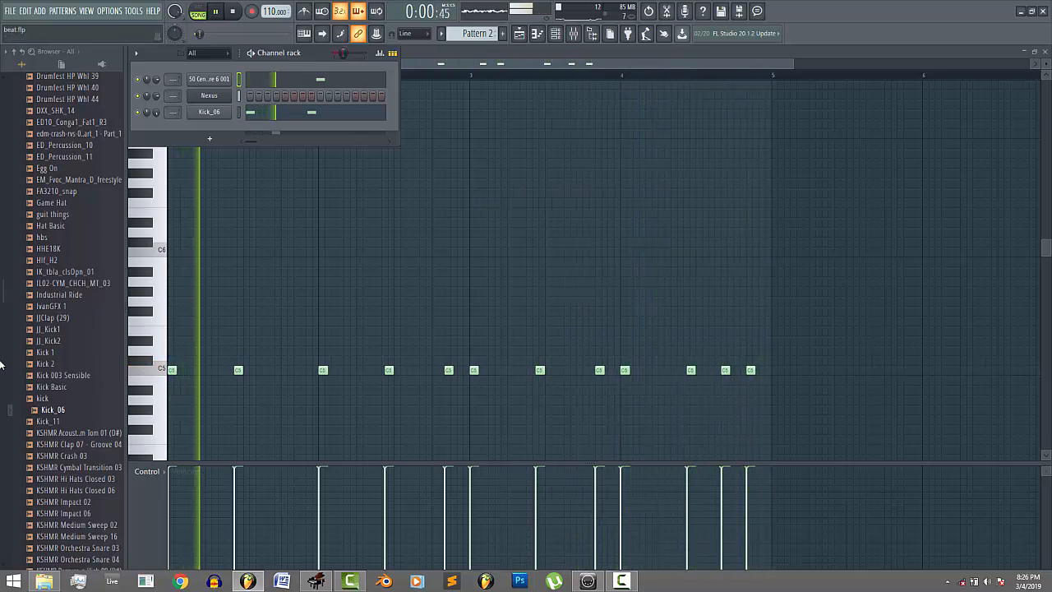
key(space)
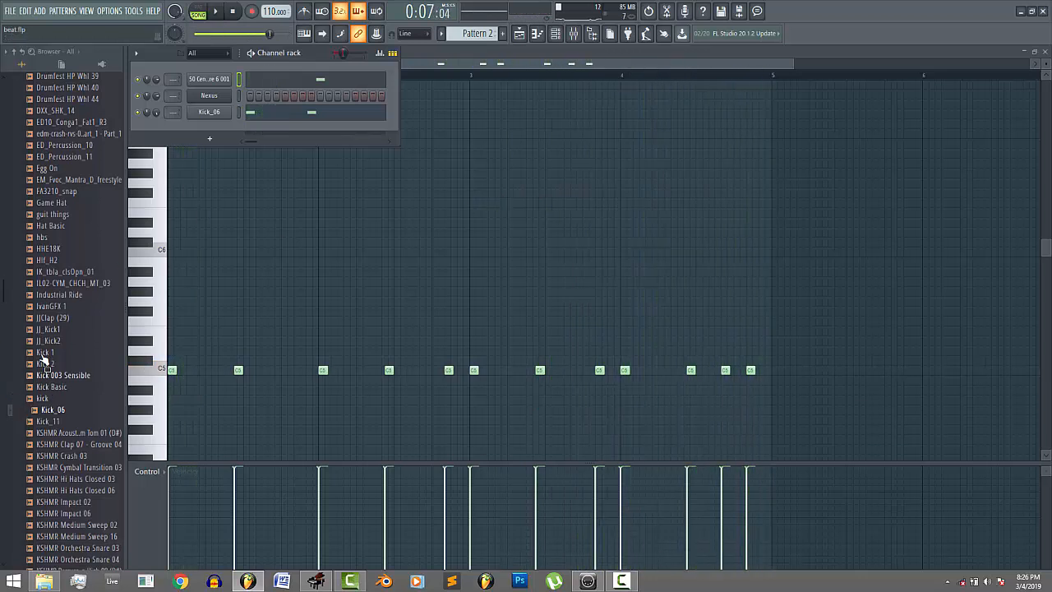
- Add the IL02-CYM_CHCH_MT_03 sample as a channel above the snare and adjust its fade-in
click(77, 284)
drag(89, 285, 213, 65)
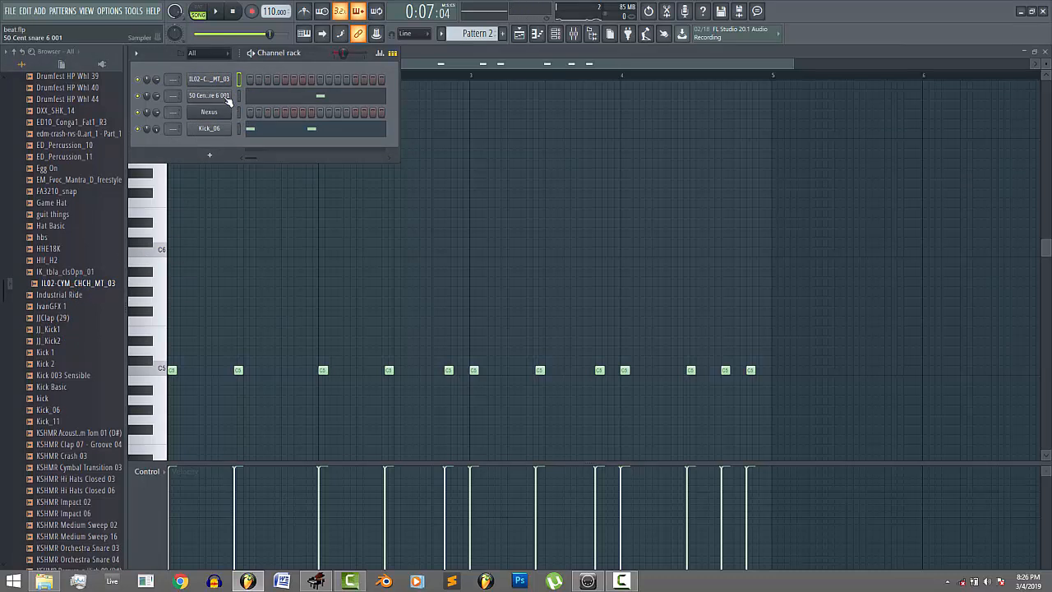
click(219, 82)
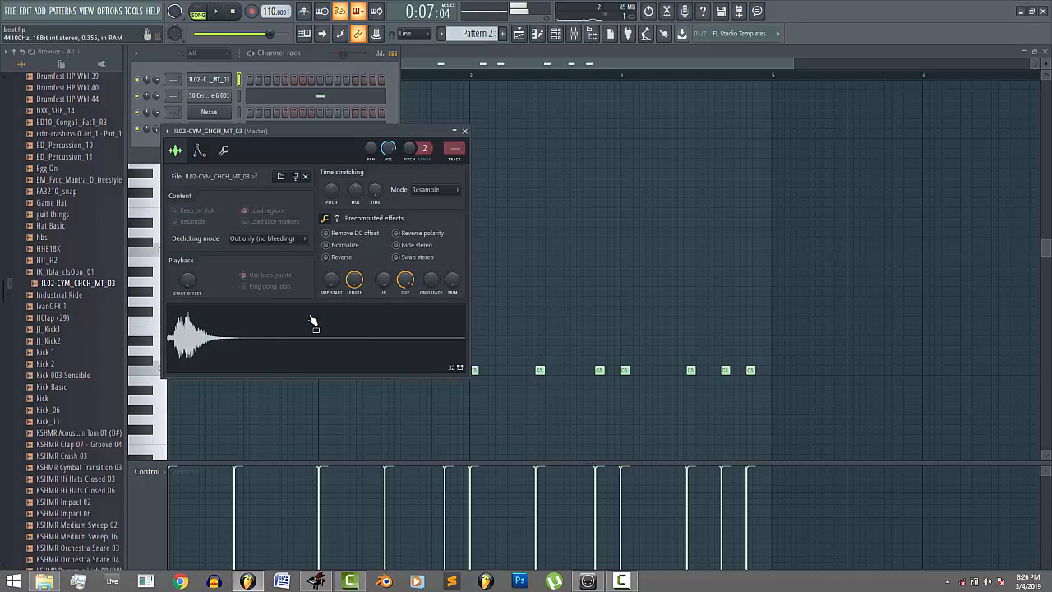
drag(382, 284, 382, 267)
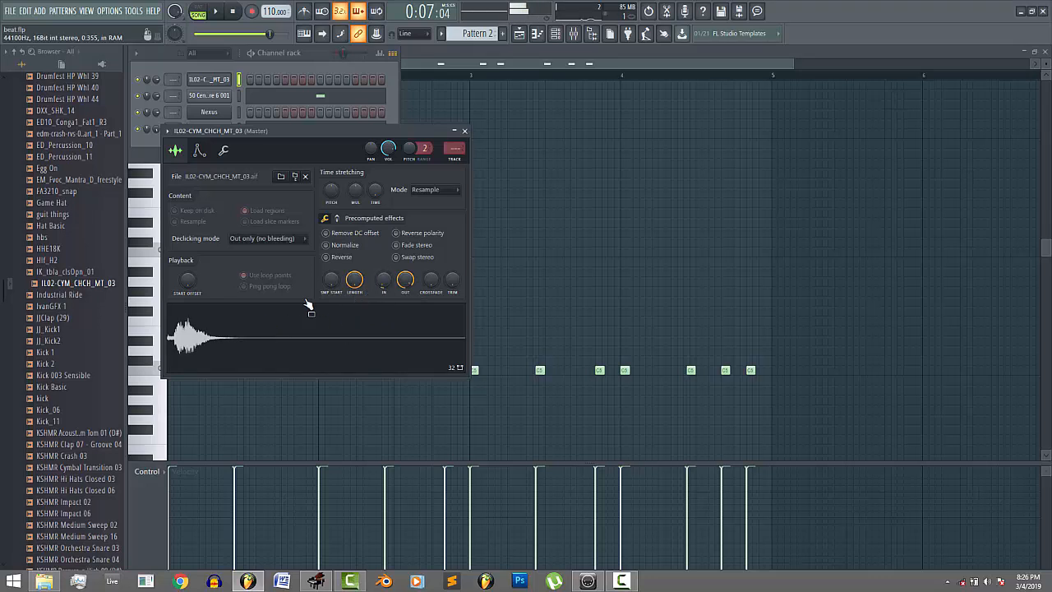
click(464, 132)
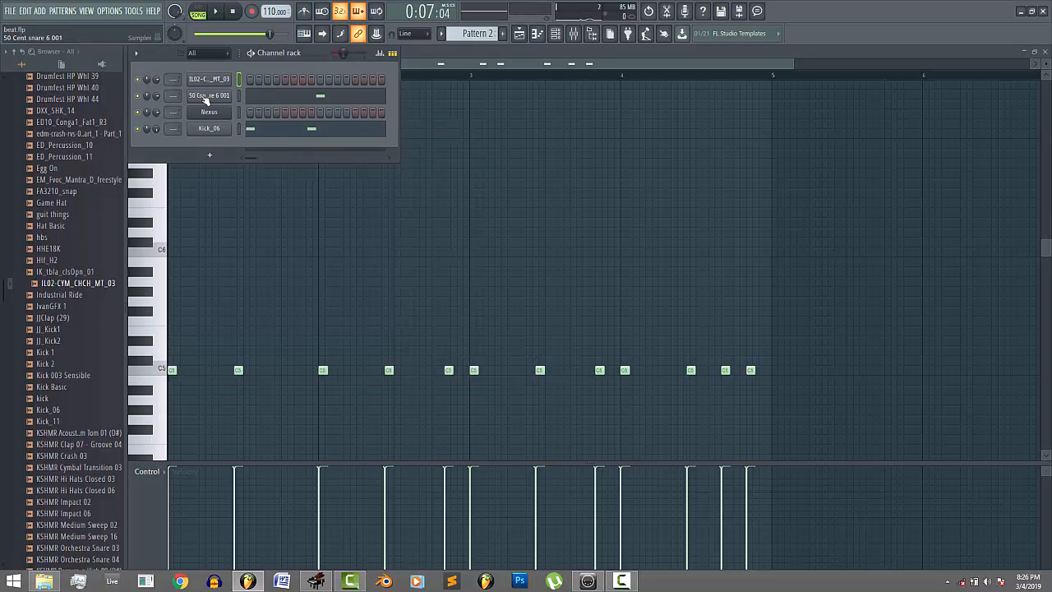
- Copy the 50 Cent snare 6 001 notes into the IL02-CYM_CHCH_MT_03 channel and play the beat
right_click(206, 100)
click(335, 107)
right_click(227, 82)
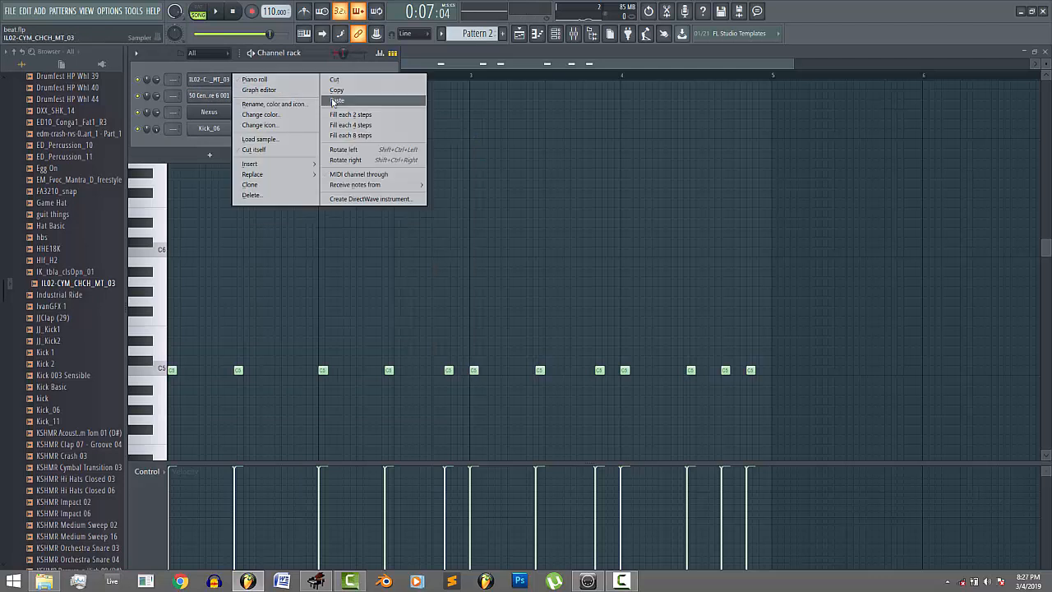
click(337, 101)
click(218, 14)
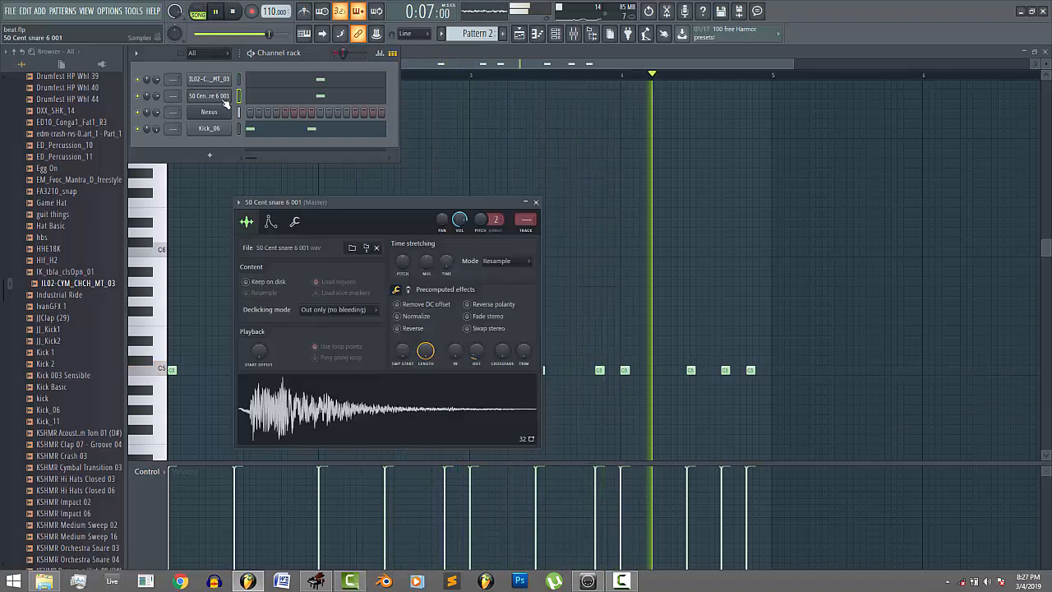
- Set the fade-out of the 50 Cent snare 6 001 sample to 24%, then close its settings and stop playback
click(209, 96)
drag(475, 361, 474, 366)
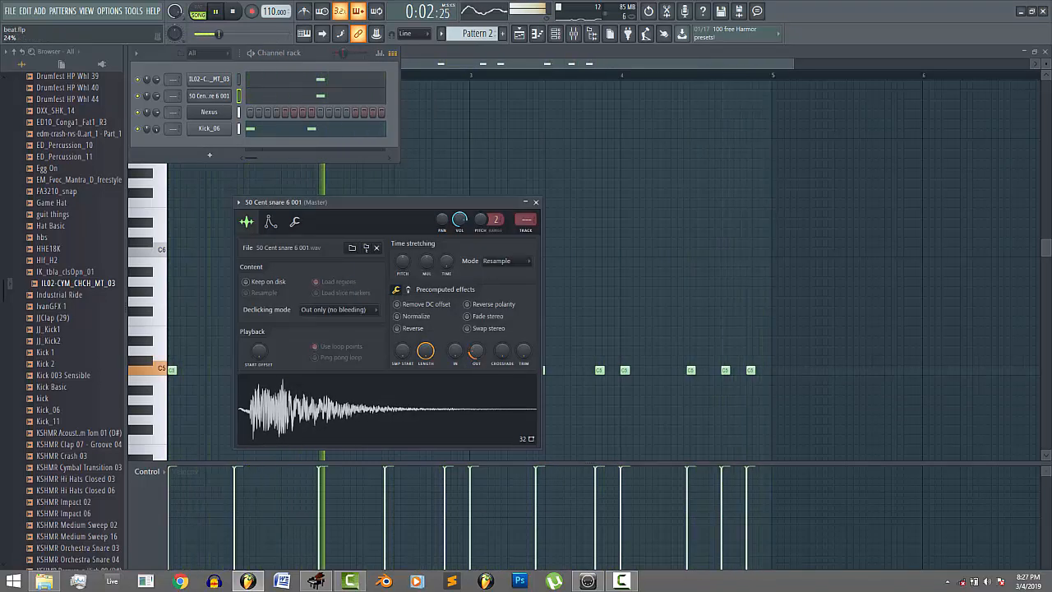
click(536, 202)
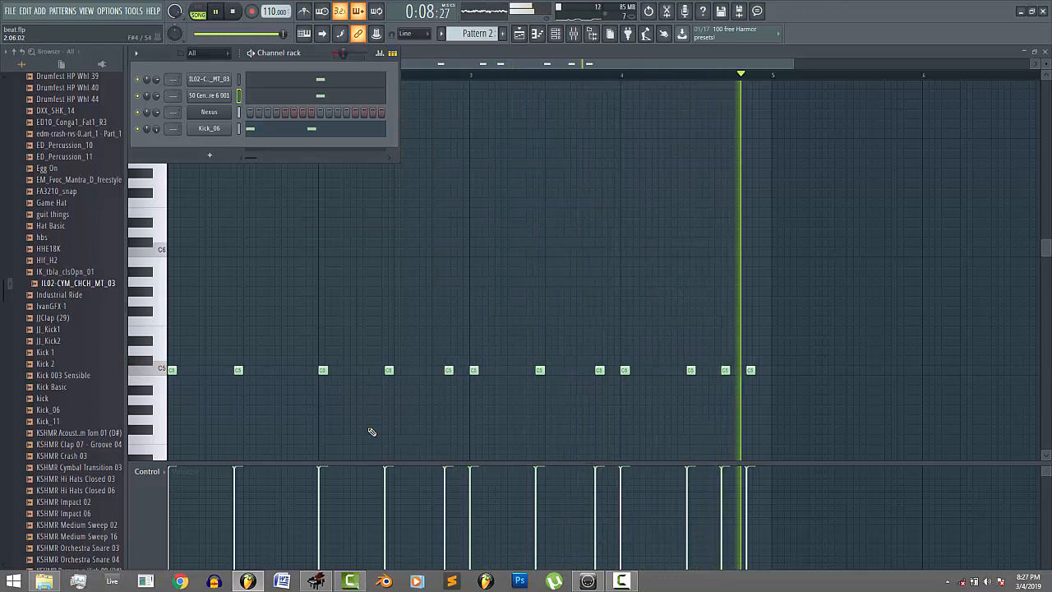
key(space)
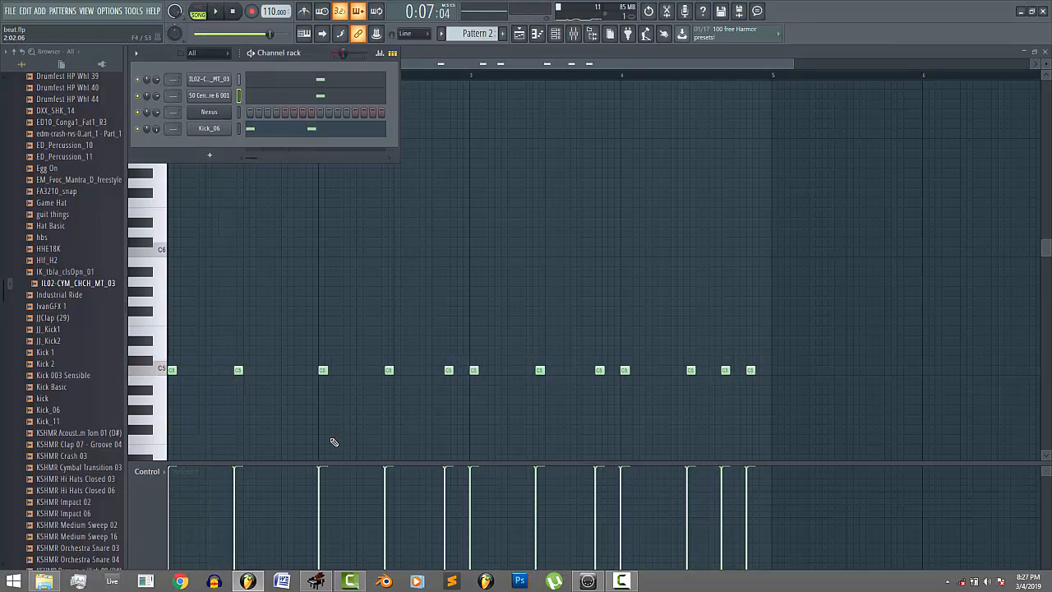
- Add the Hlf_H2 sample as a new channel below Kick_06 and open its piano roll
click(54, 261)
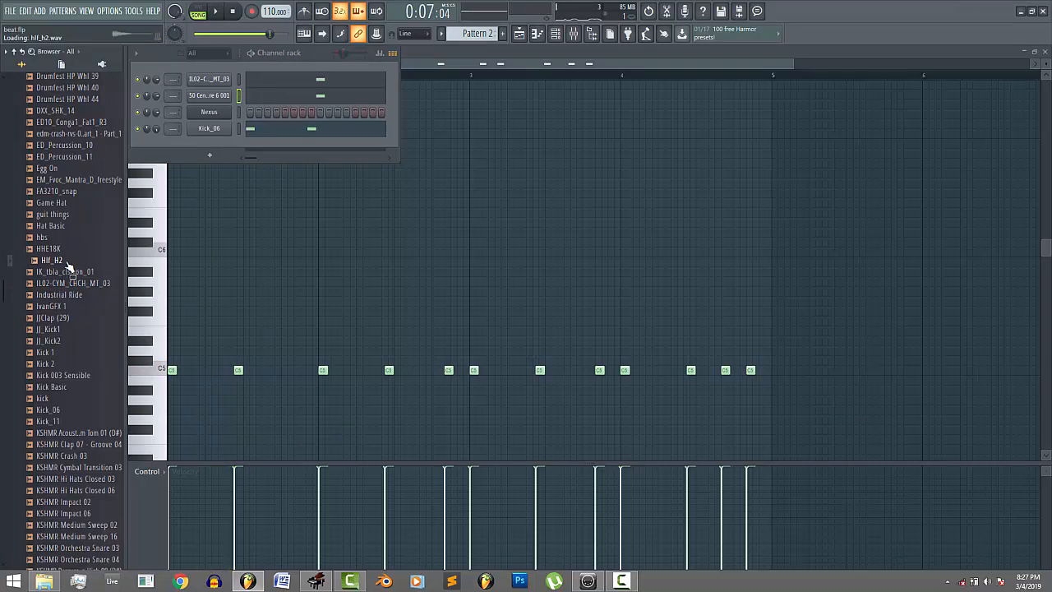
drag(215, 149, 217, 148)
right_click(229, 148)
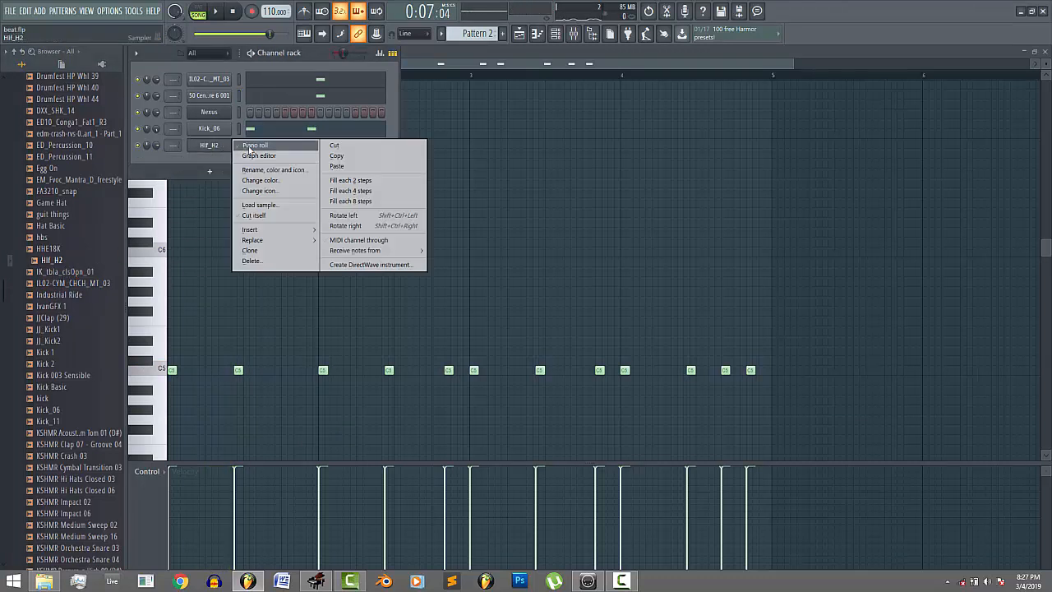
click(252, 148)
- Place a C5 note near the end of bar 1 with the snap set to Step, and play the beat from the start
key(space)
click(158, 51)
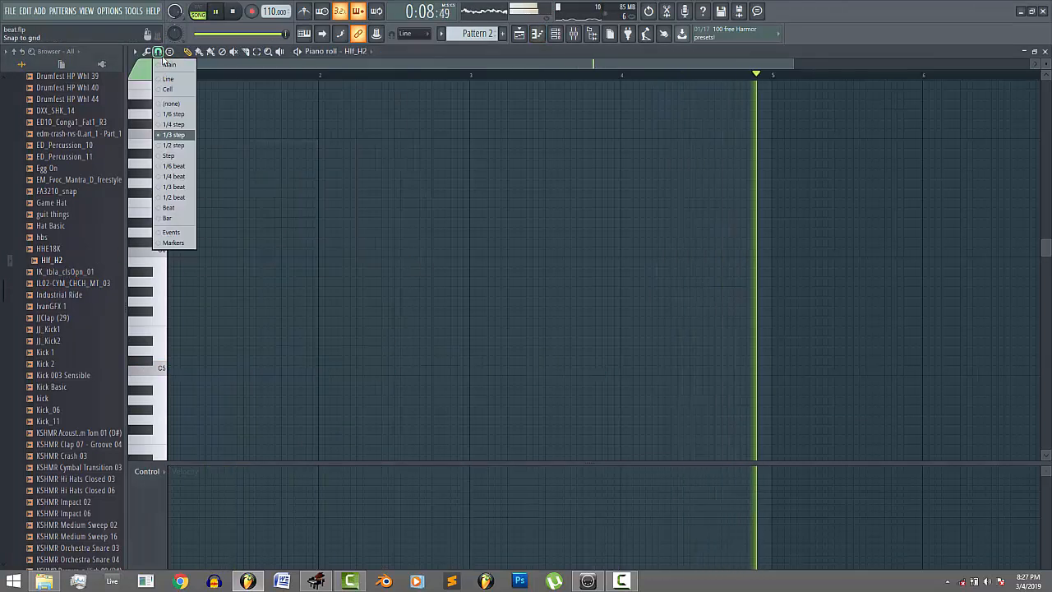
click(173, 156)
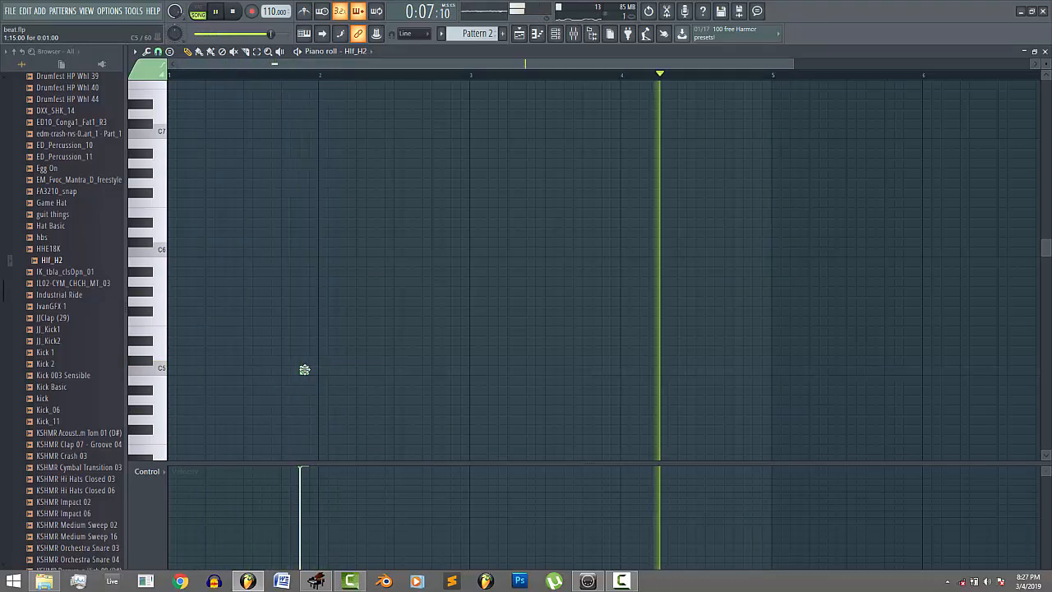
drag(305, 371, 296, 370)
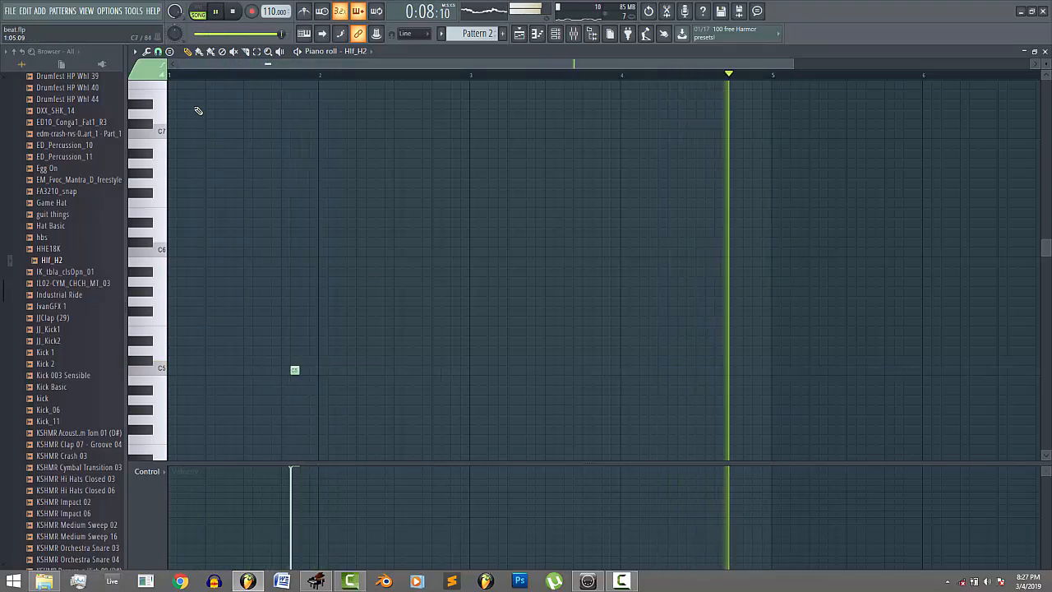
click(181, 75)
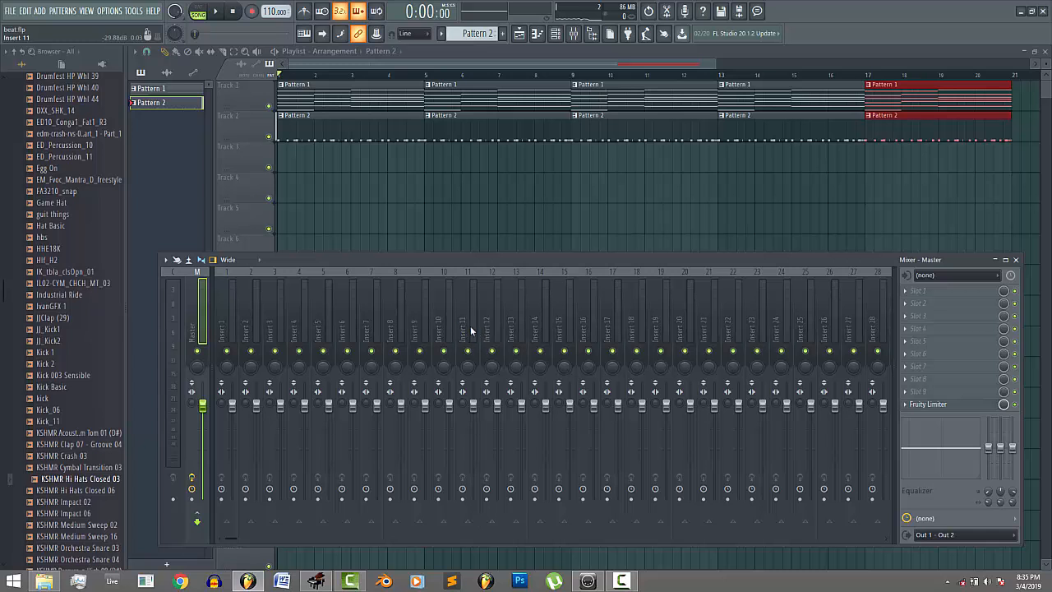
- Route the mono In 1 input to mixer Insert 10, with its disk recording disarmed and the track muted
click(439, 327)
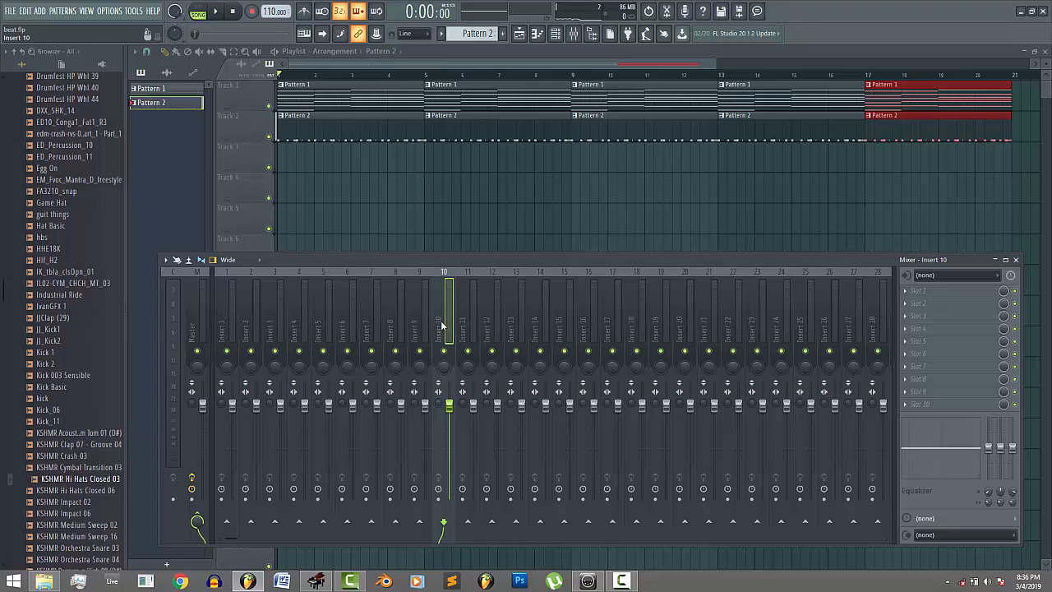
click(949, 278)
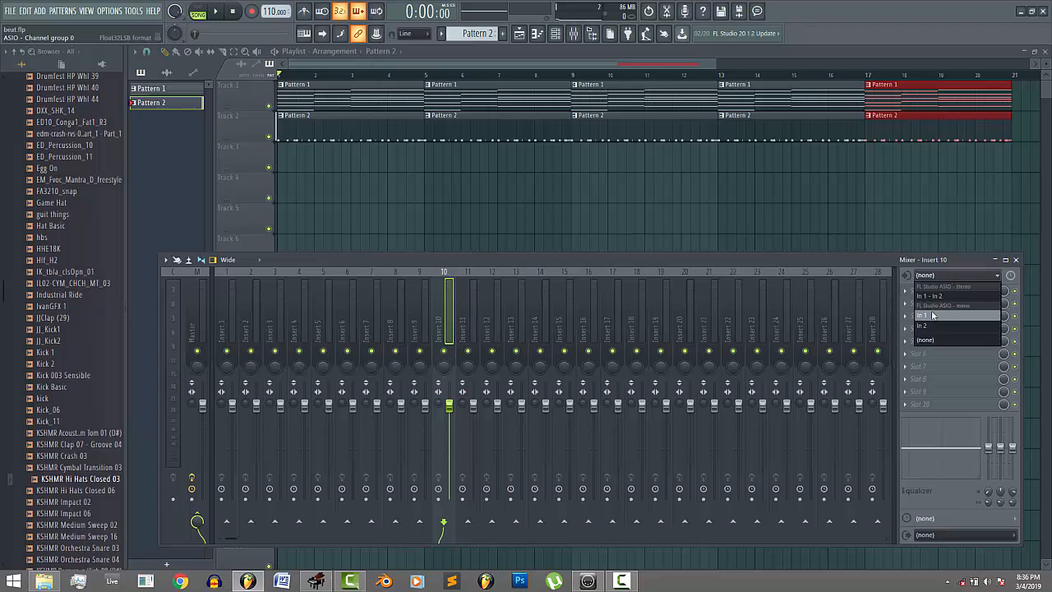
click(936, 317)
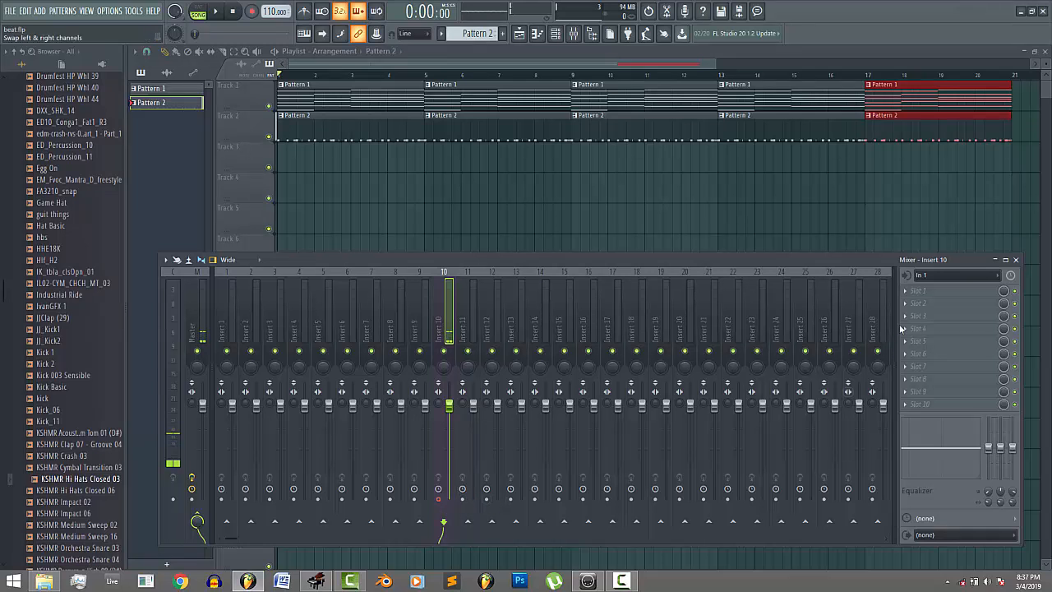
click(946, 276)
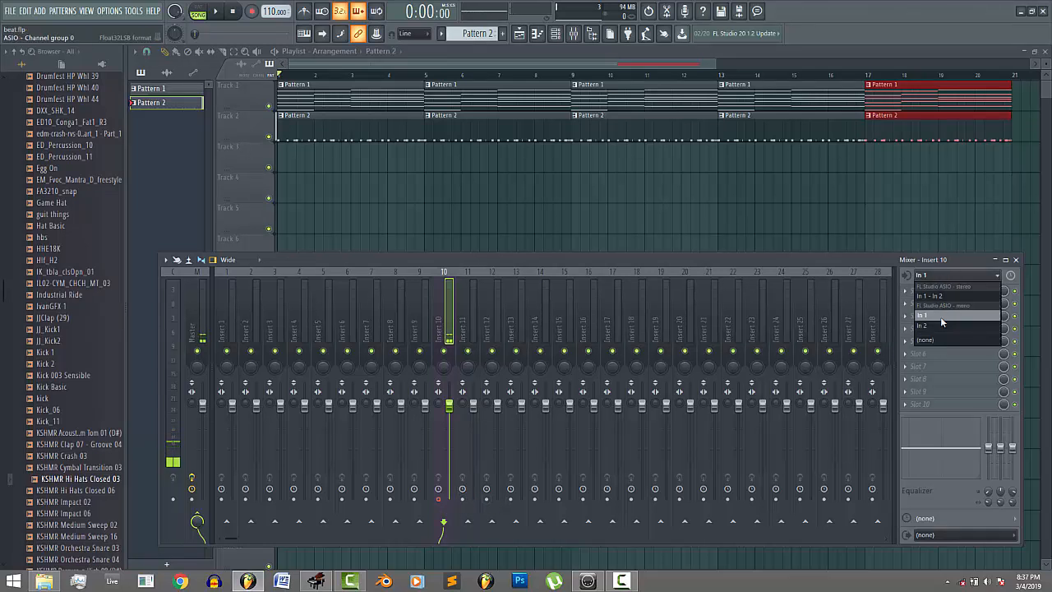
click(941, 316)
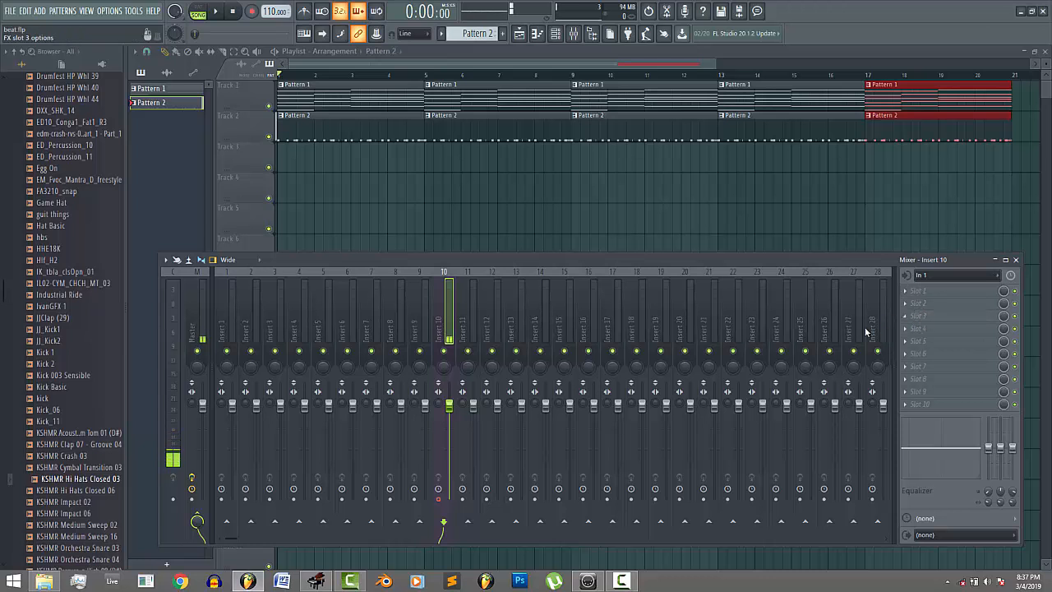
click(439, 500)
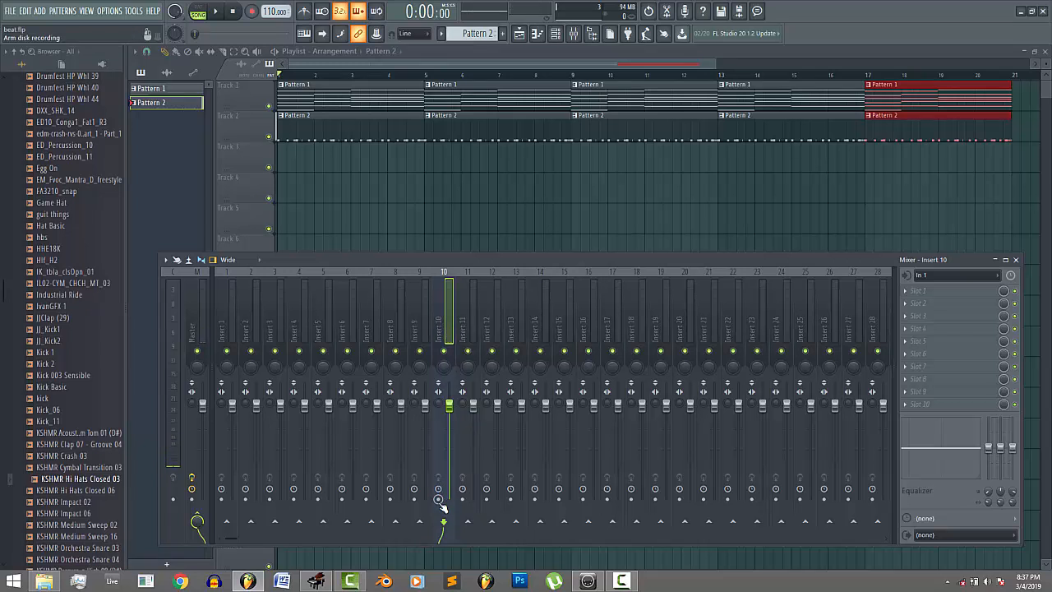
click(445, 352)
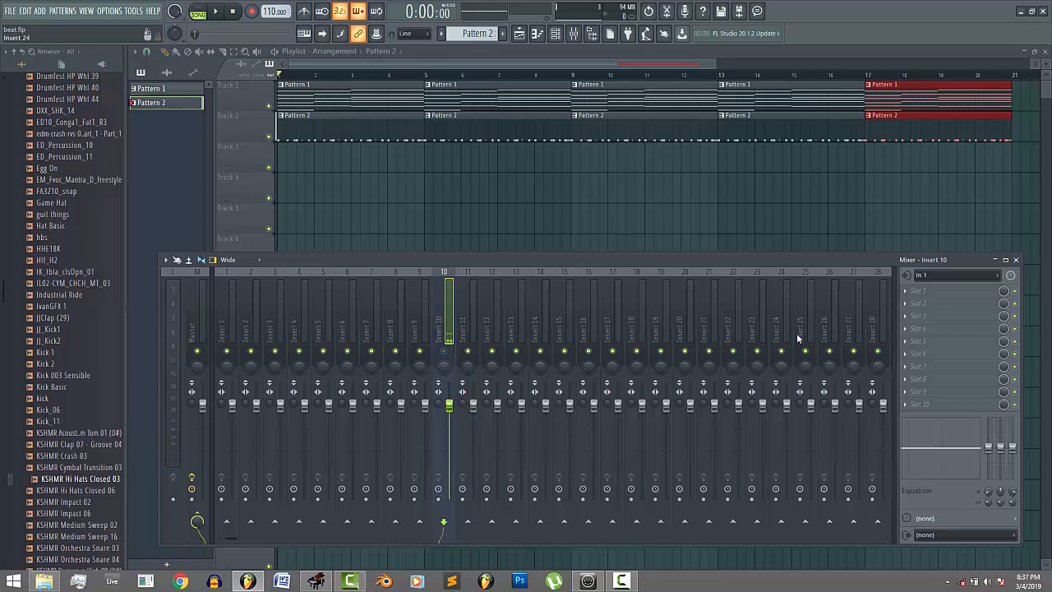
- Load Edison in the first effect slot of Insert 10 and set it to record On Play
click(921, 291)
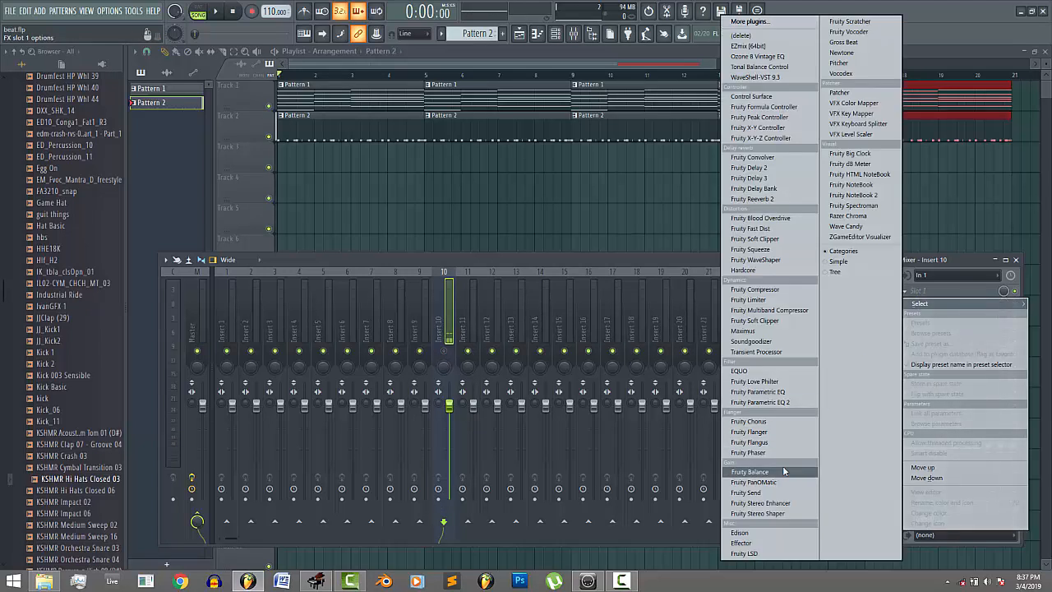
click(750, 534)
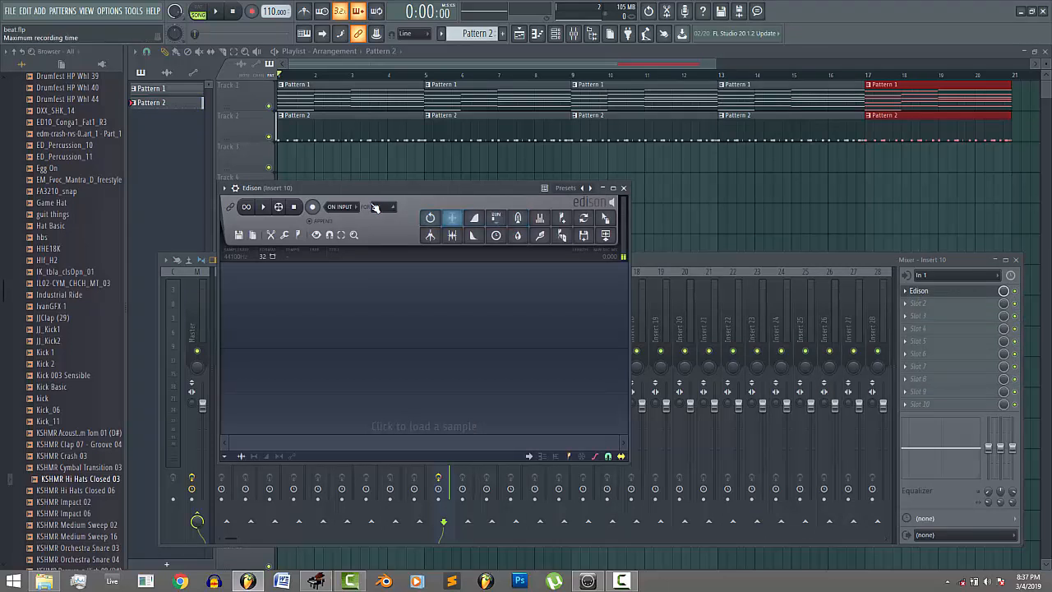
drag(351, 189, 494, 212)
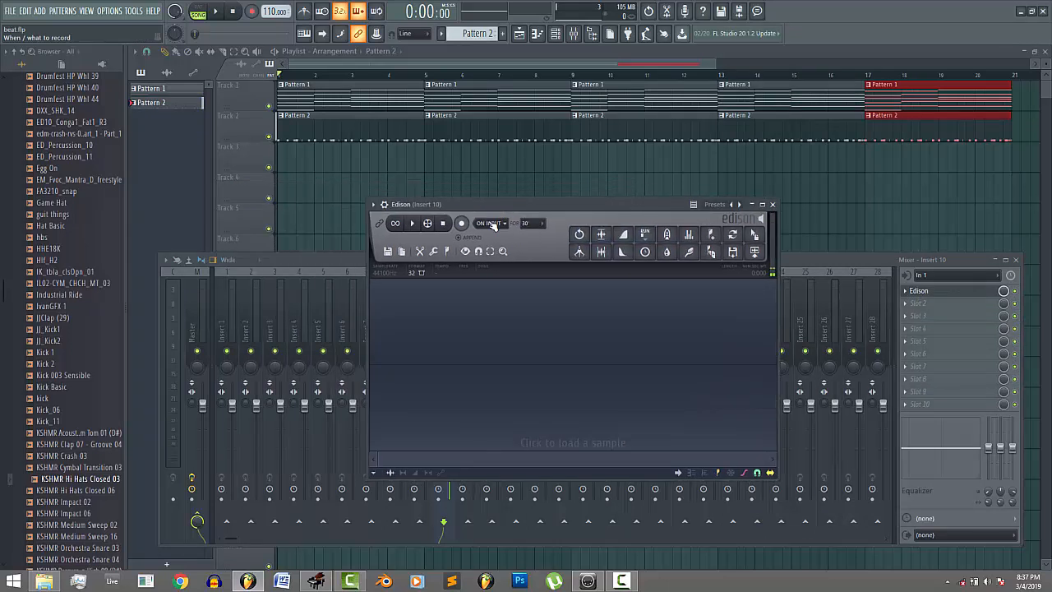
click(488, 222)
click(487, 267)
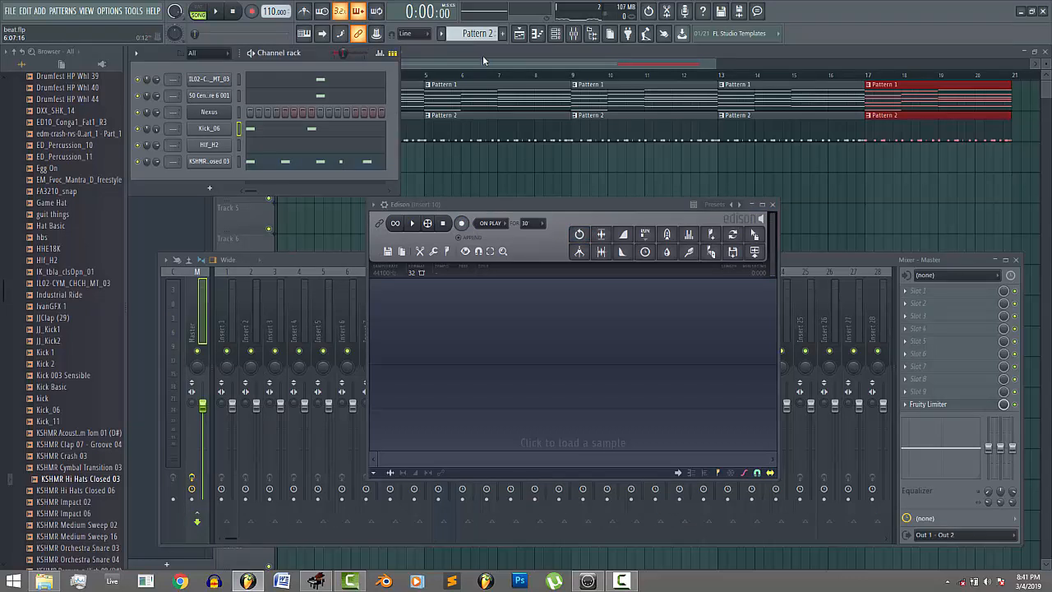
- Close all open windows and select the whole arrangement in the playlist, from bar 1 to bar 21
key(F12)
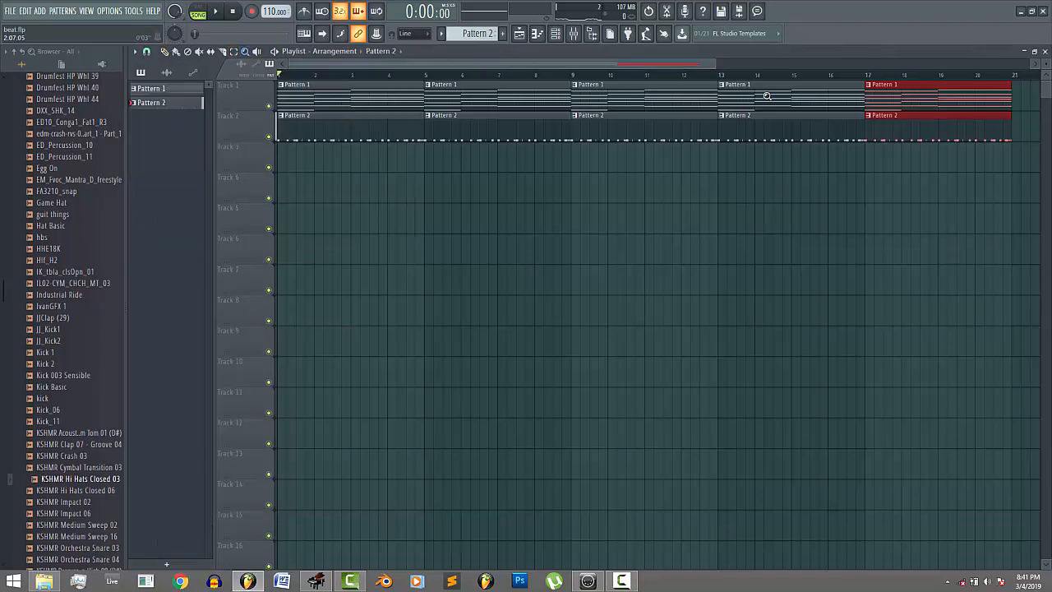
click(234, 52)
drag(1025, 76, 276, 75)
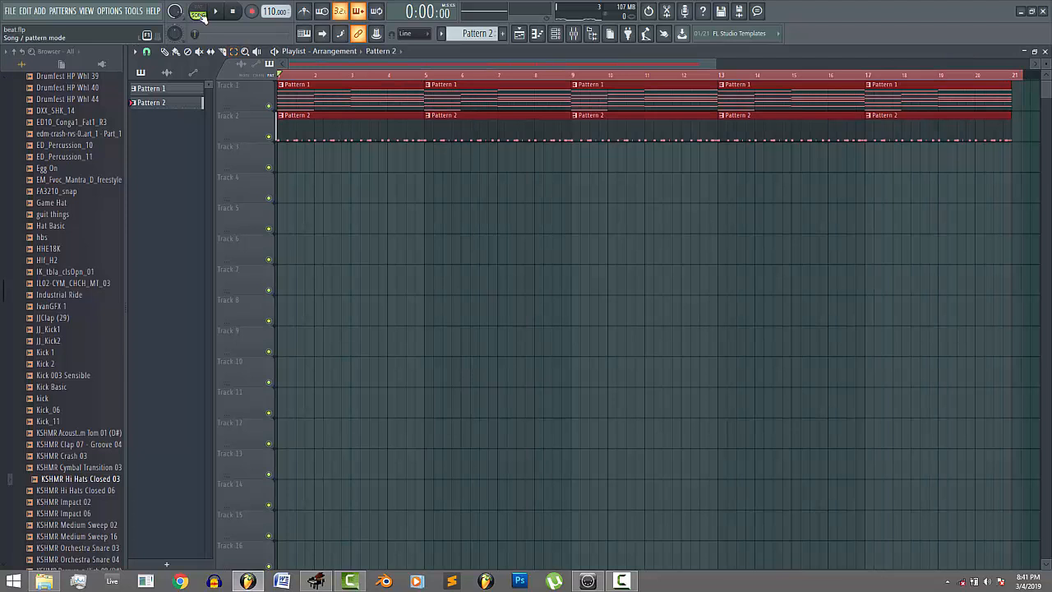
- Reopen Edison on Insert 10, record an audio take from the input while the song plays, and stop playback
click(574, 33)
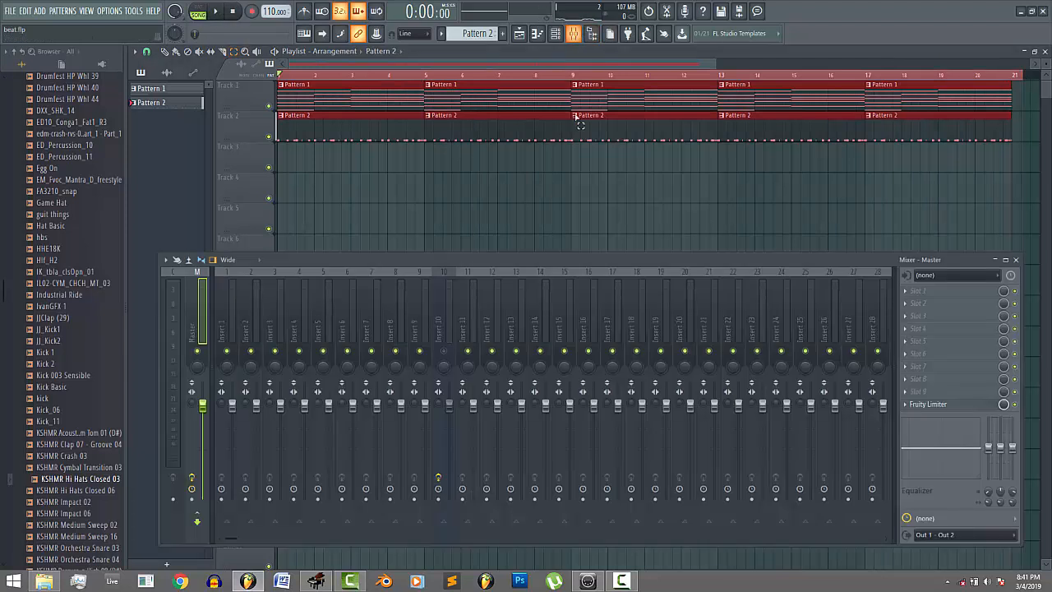
click(441, 327)
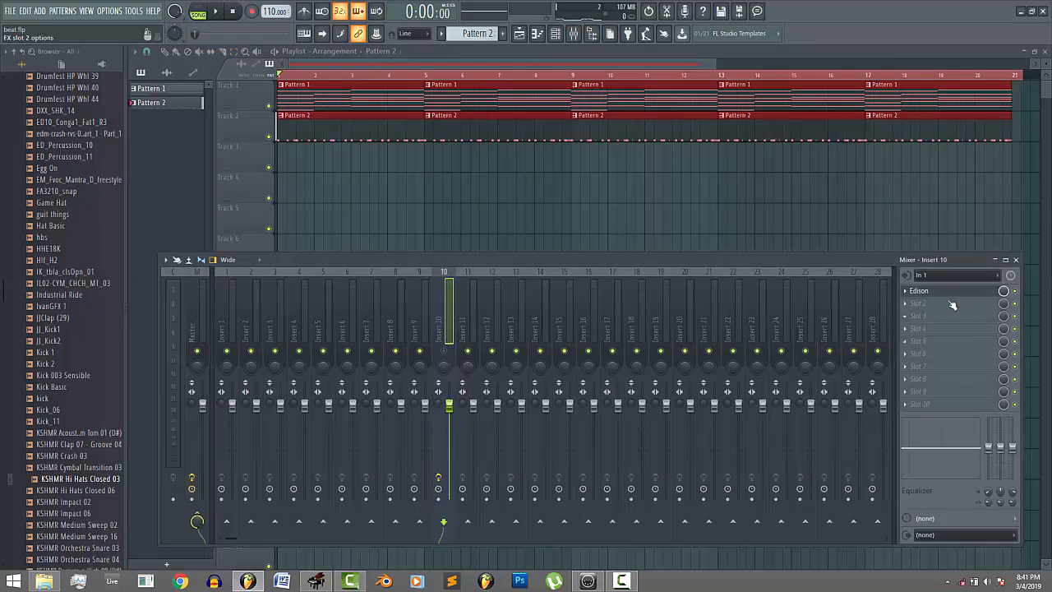
key(ctrl+e)
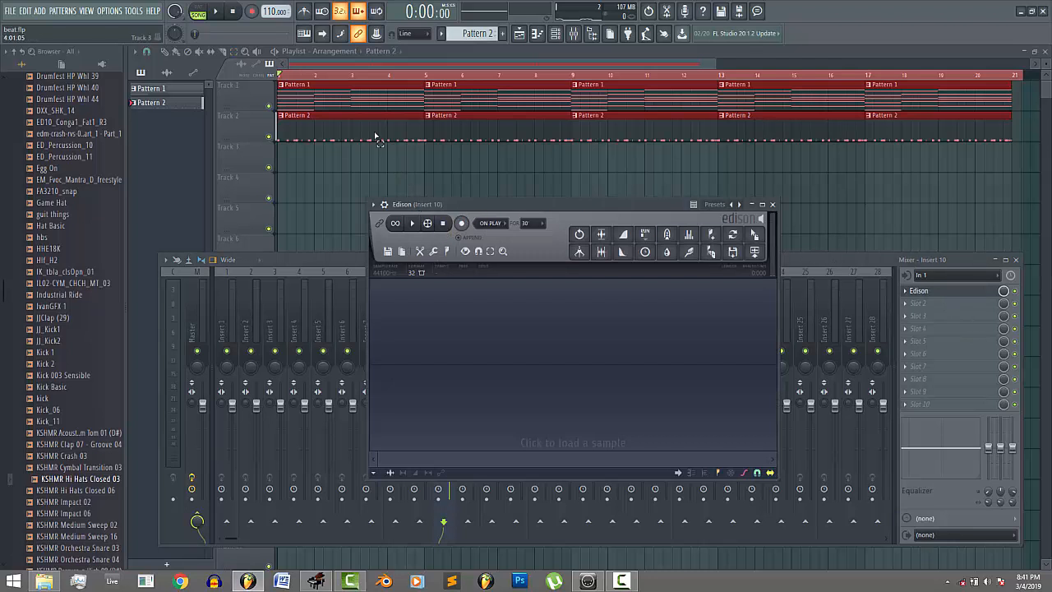
click(462, 225)
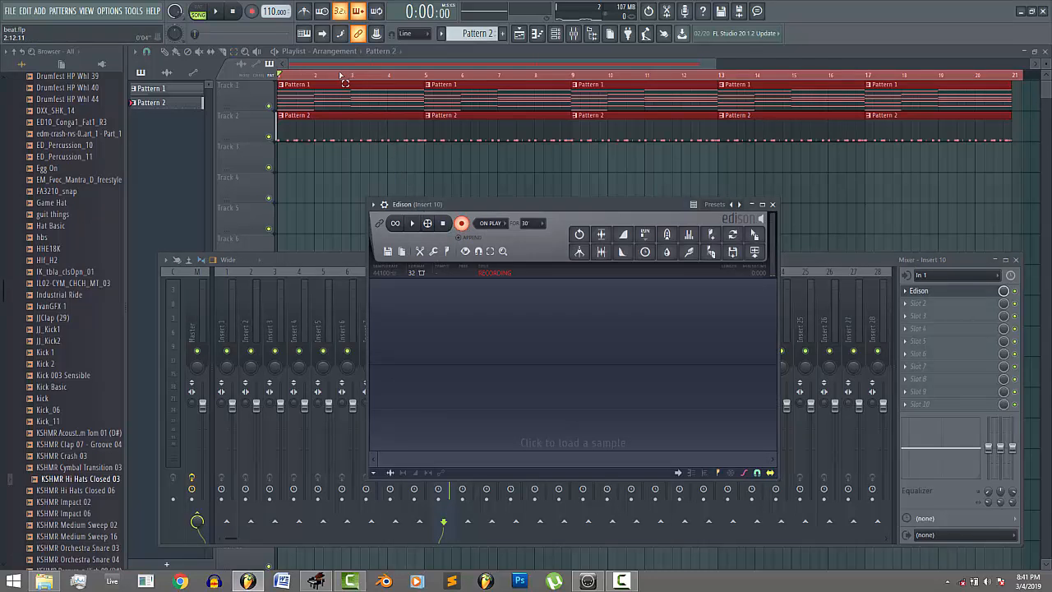
click(219, 12)
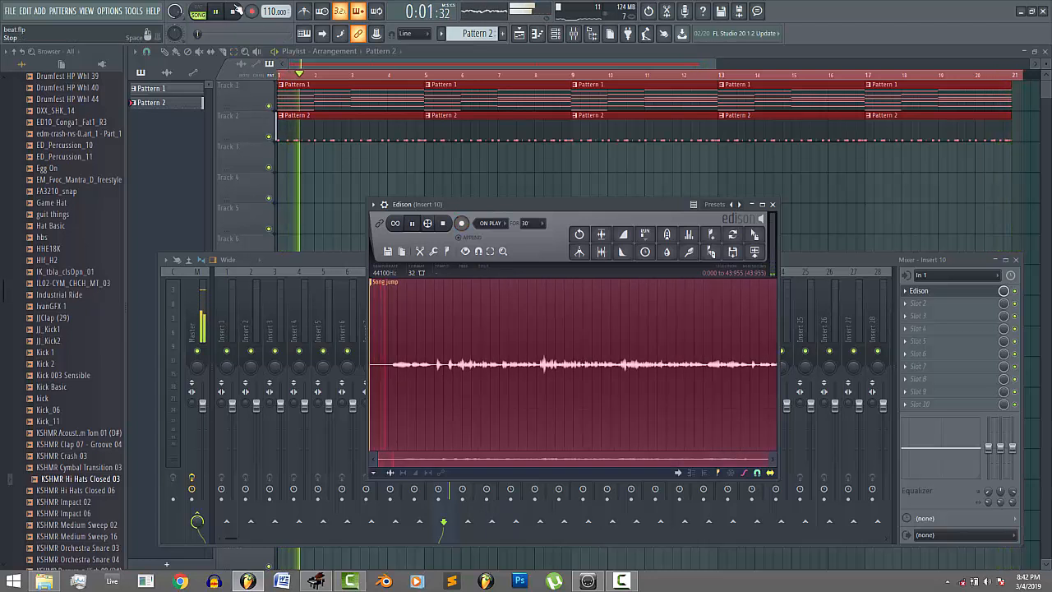
click(235, 11)
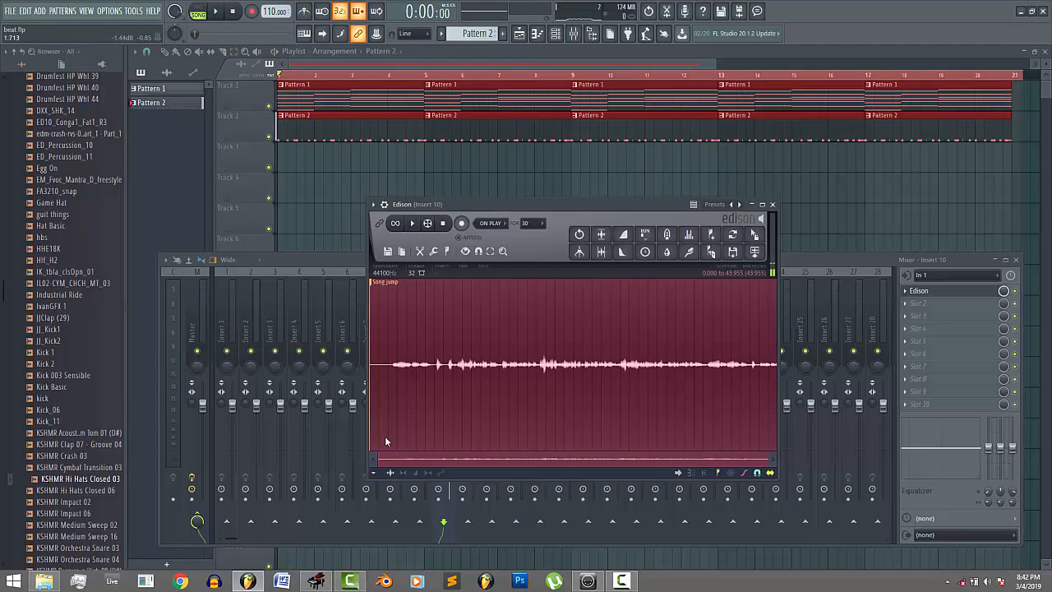
- Acquire a noise profile from the quiet start of the recording and apply the denoise clean-up to the entire take
click(390, 386)
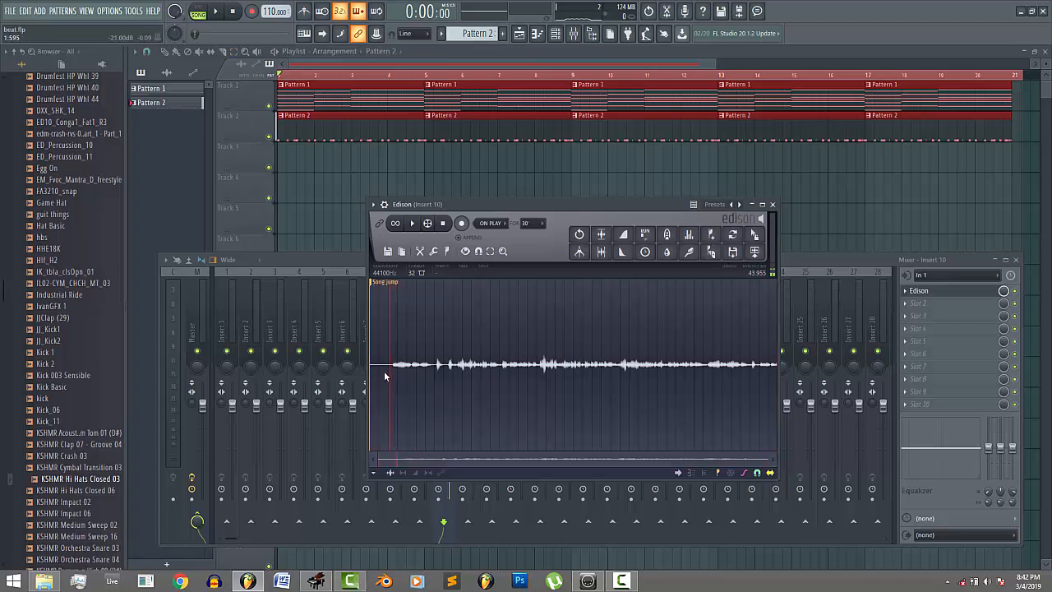
drag(385, 375, 390, 378)
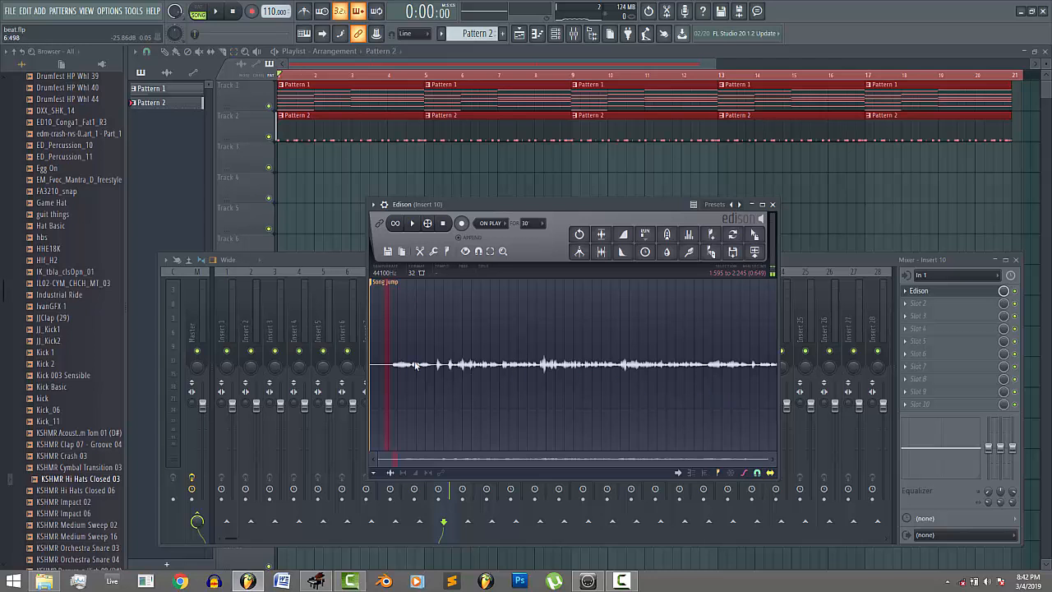
click(696, 255)
double_click(457, 385)
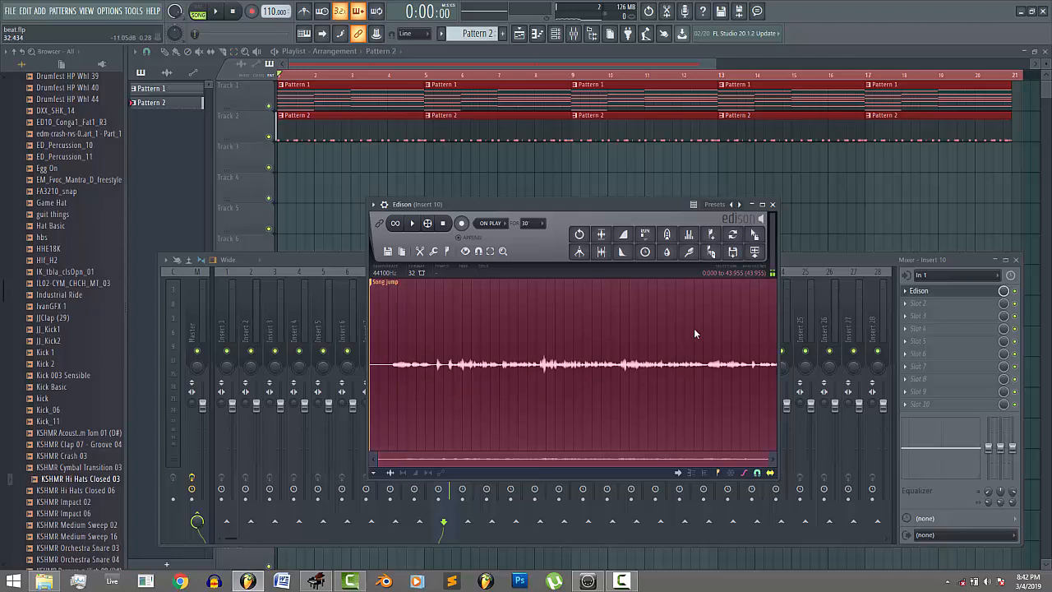
click(691, 253)
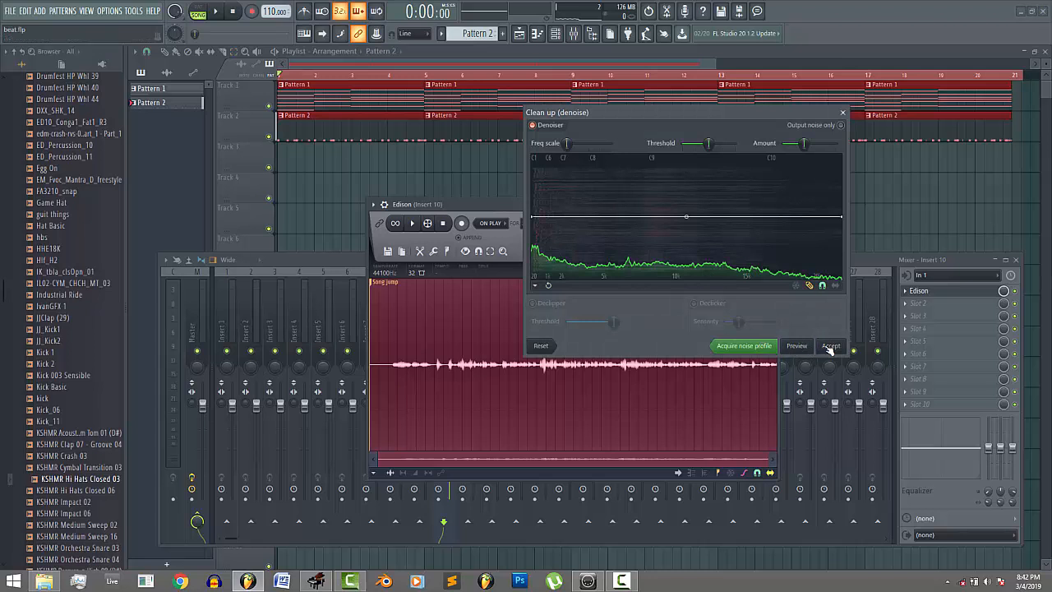
click(831, 346)
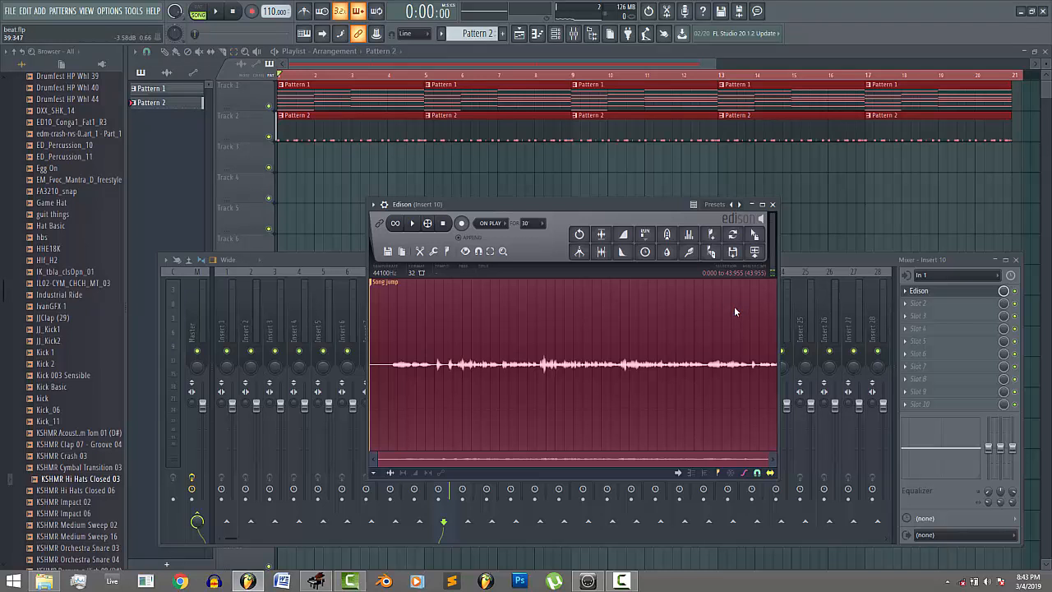
- Send the denoised recording to the playlist as an audio clip on the third track and close all open windows
key(shift+c)
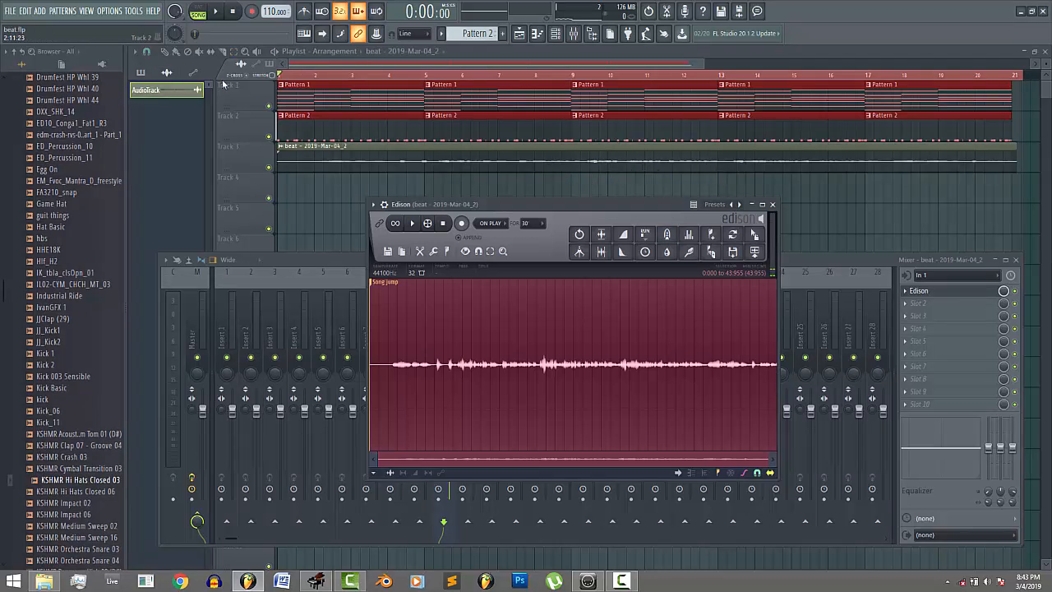
key(F12)
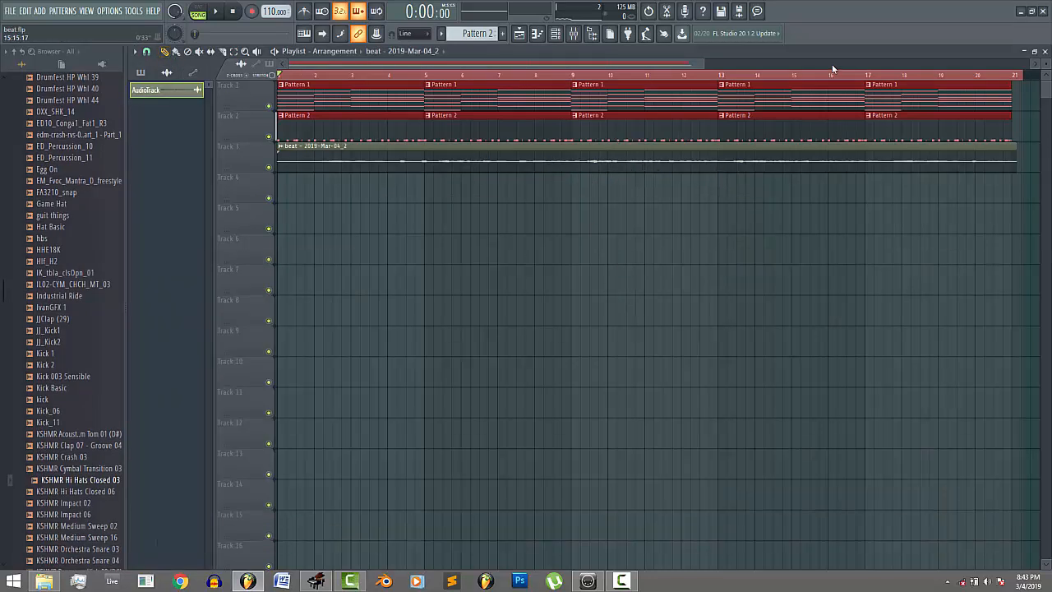
- Clear the playlist selection and normalize the recorded audio clip on the third track, closing its settings window
click(483, 78)
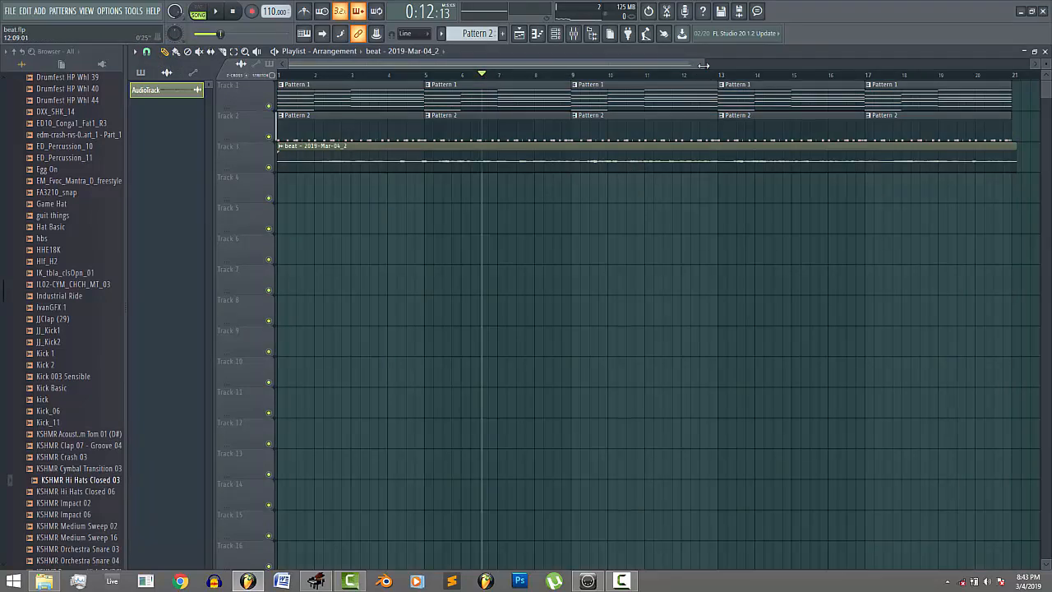
drag(704, 64, 433, 208)
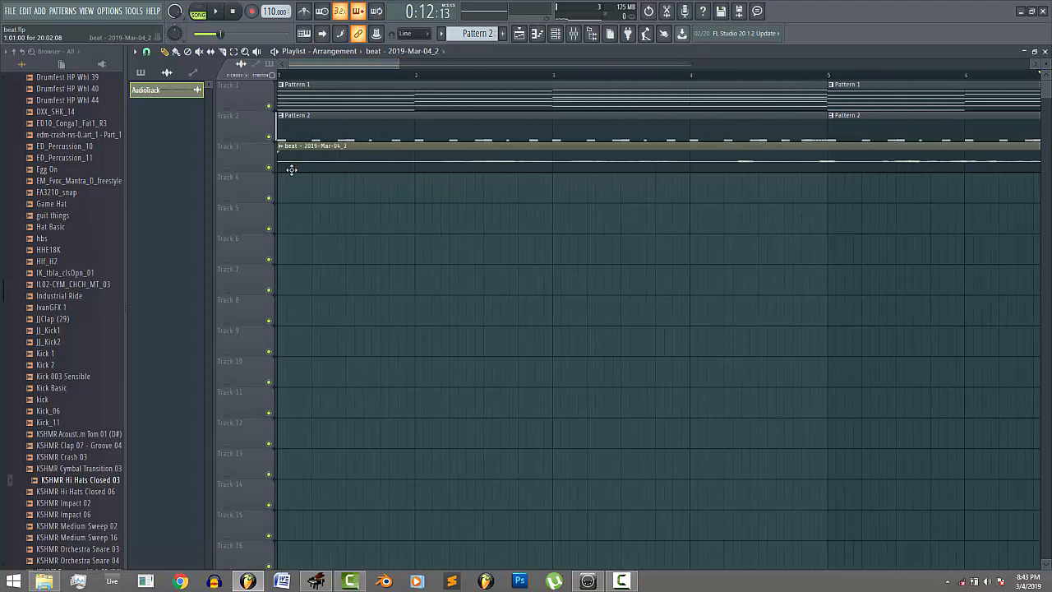
double_click(489, 162)
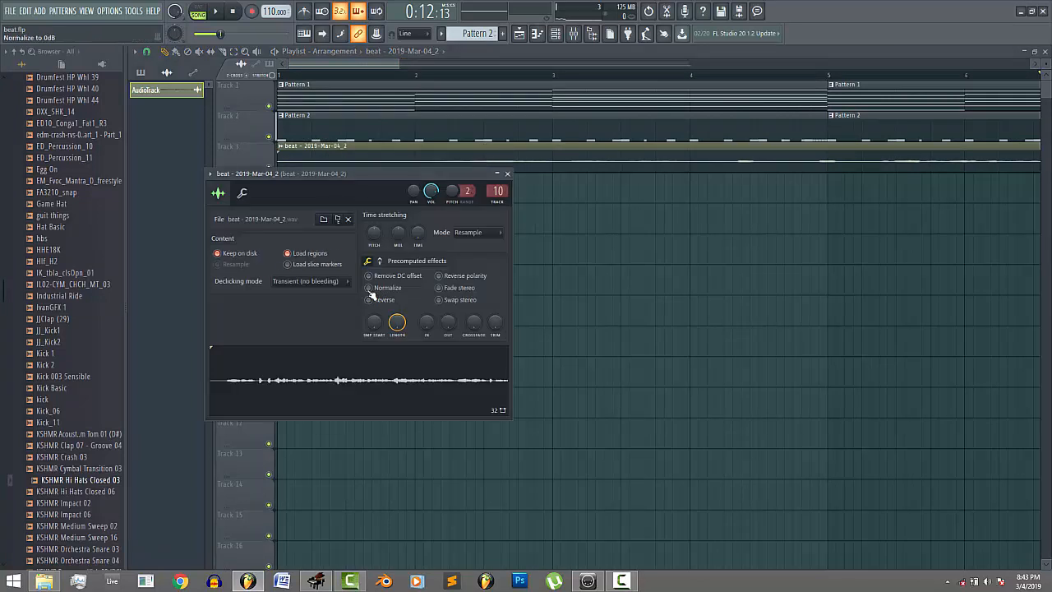
click(369, 288)
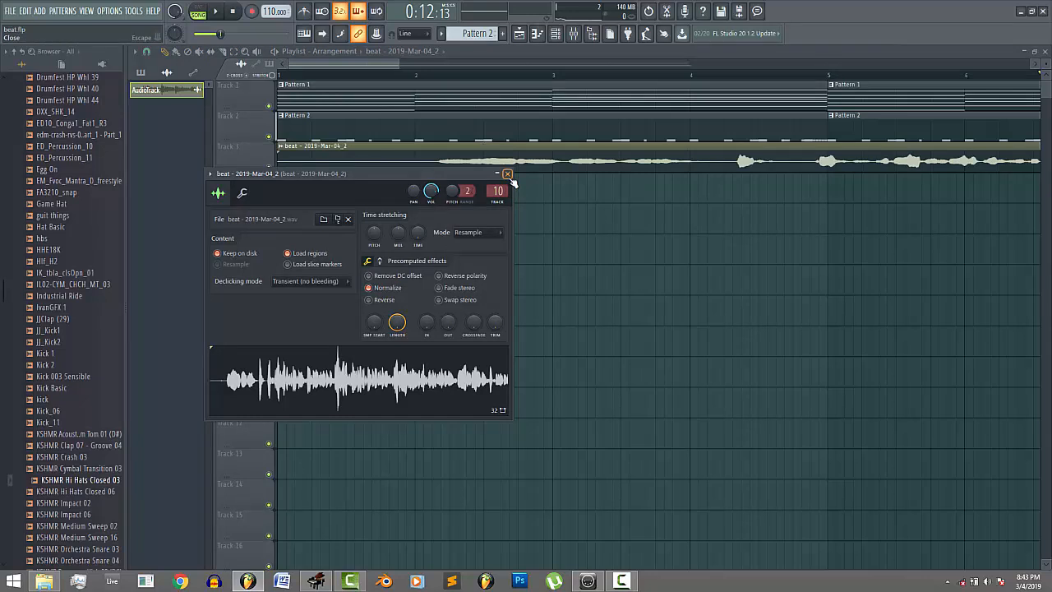
click(508, 175)
- Reopen the recorded clip's channel settings, route it to mixer track 11, and close the settings
drag(396, 62, 582, 63)
double_click(572, 162)
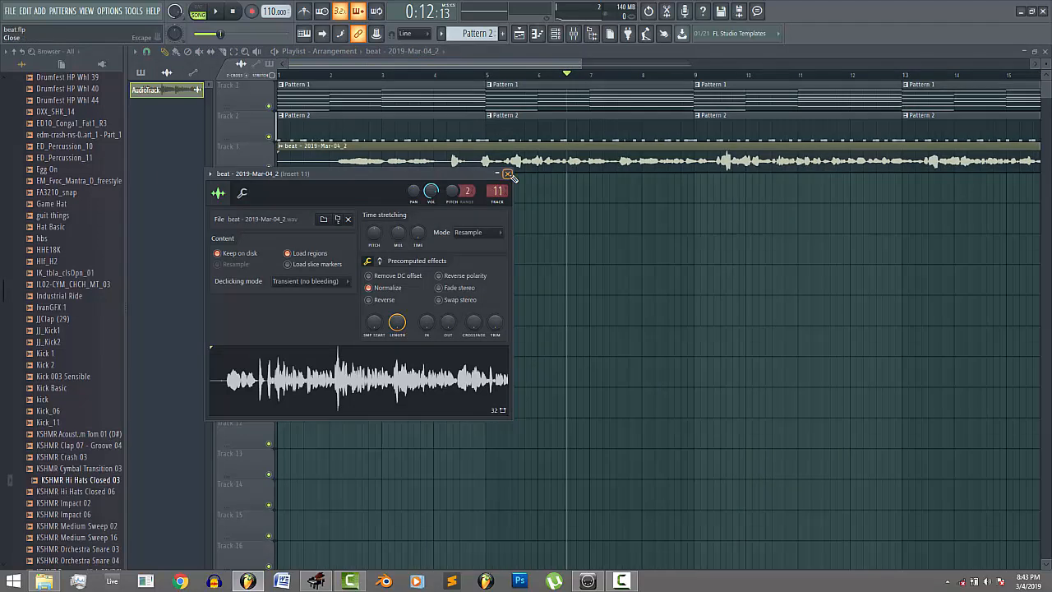
click(508, 174)
- In the mixer, set the audio input of track 10 to none and remove Edison from its first effect slot
click(574, 33)
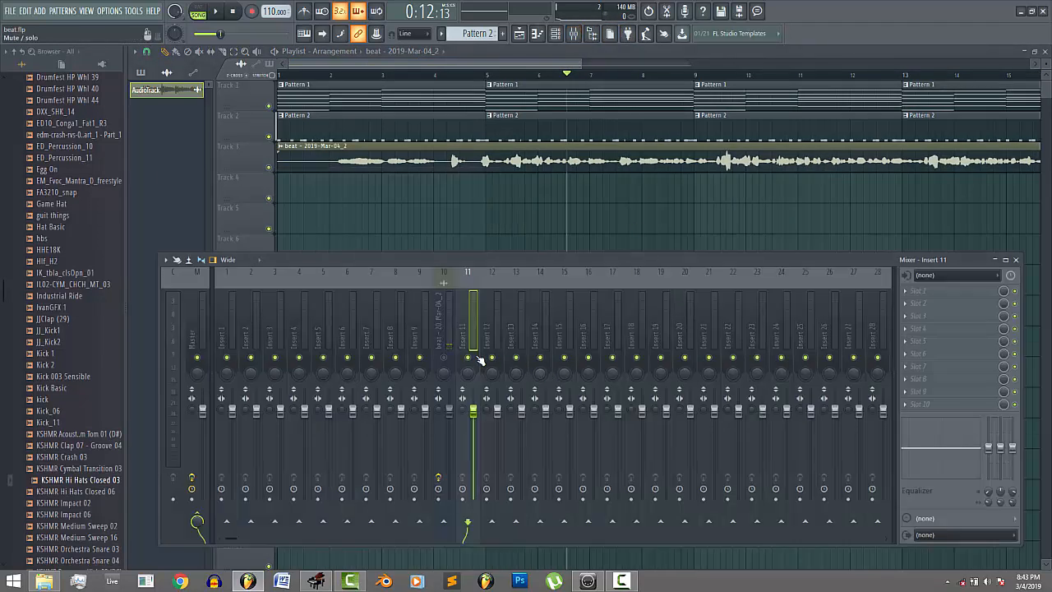
click(931, 275)
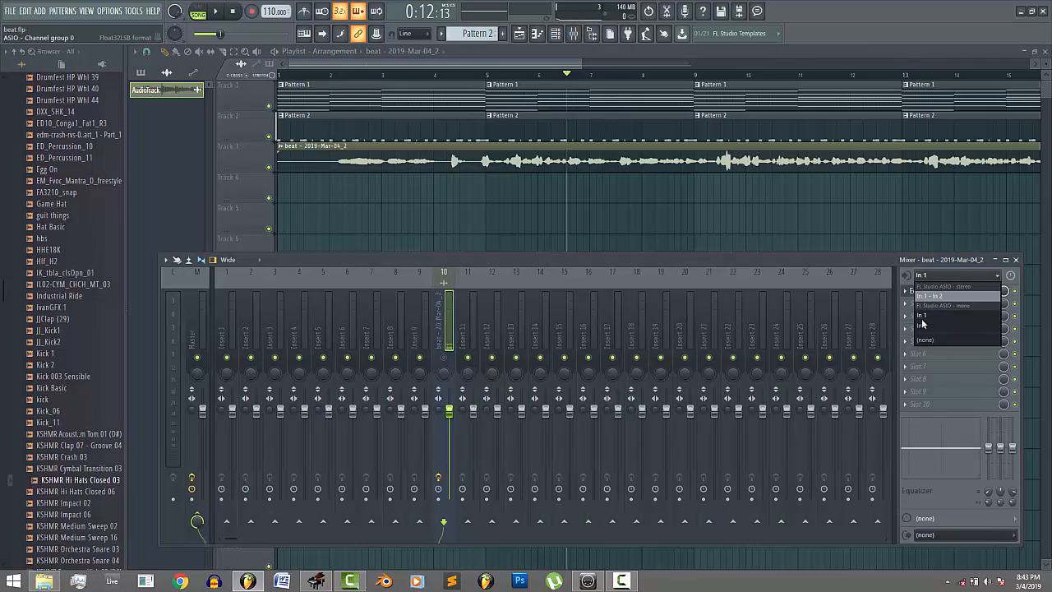
click(925, 342)
click(920, 292)
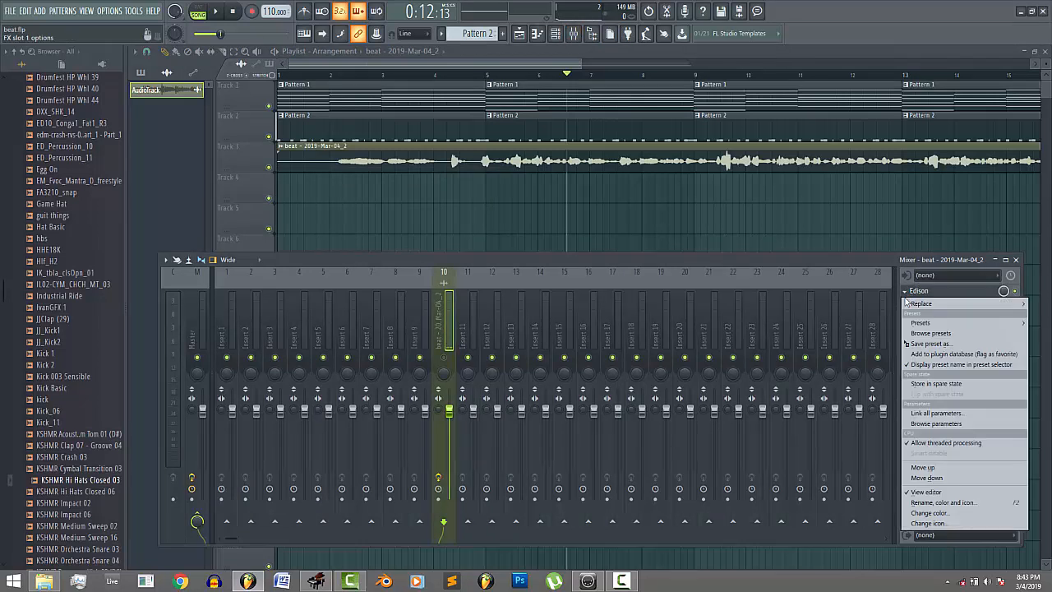
mouse_move(922, 303)
click(742, 35)
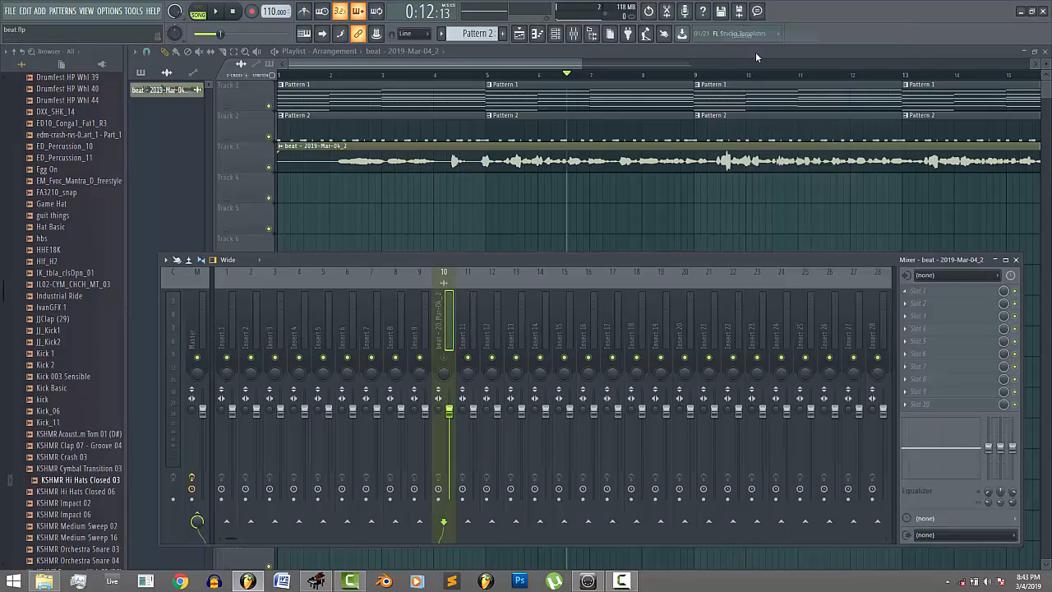
- Reset mixer track 10 to its default state, confirm the reset, and hide the mixer
right_click(446, 327)
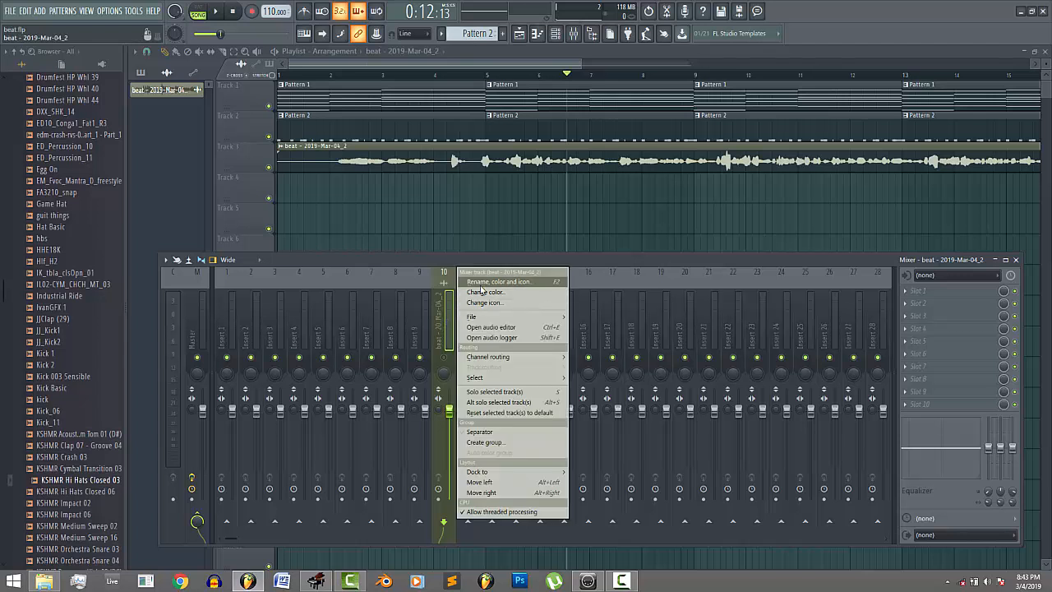
click(495, 414)
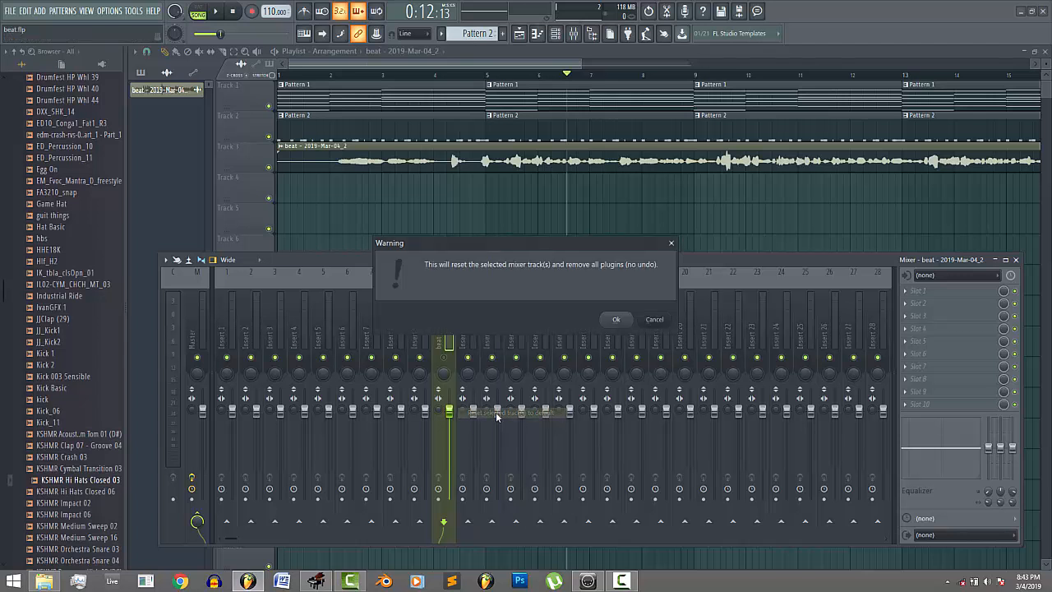
click(618, 319)
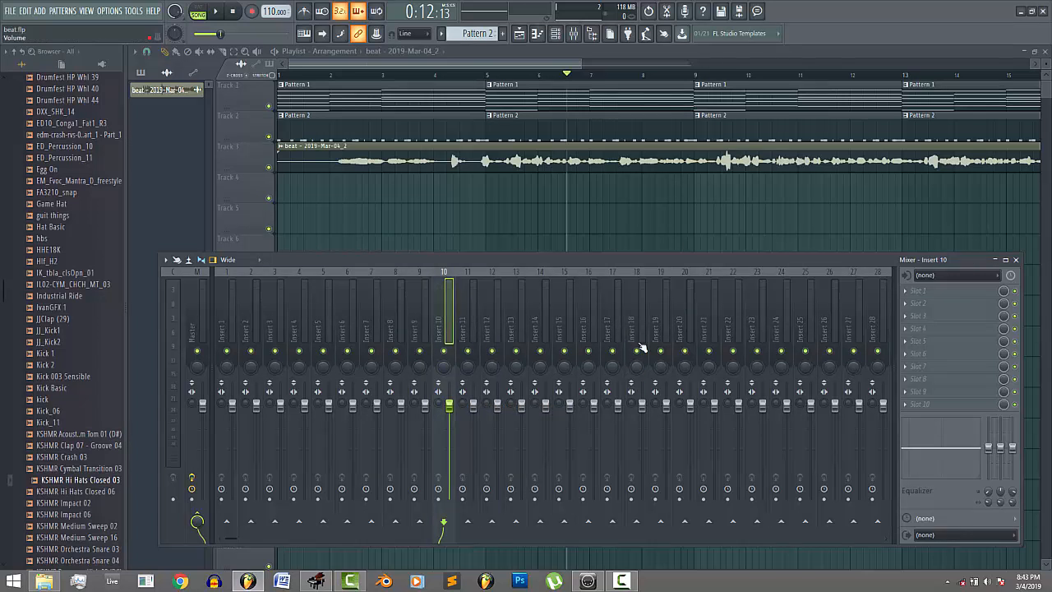
key(F9)
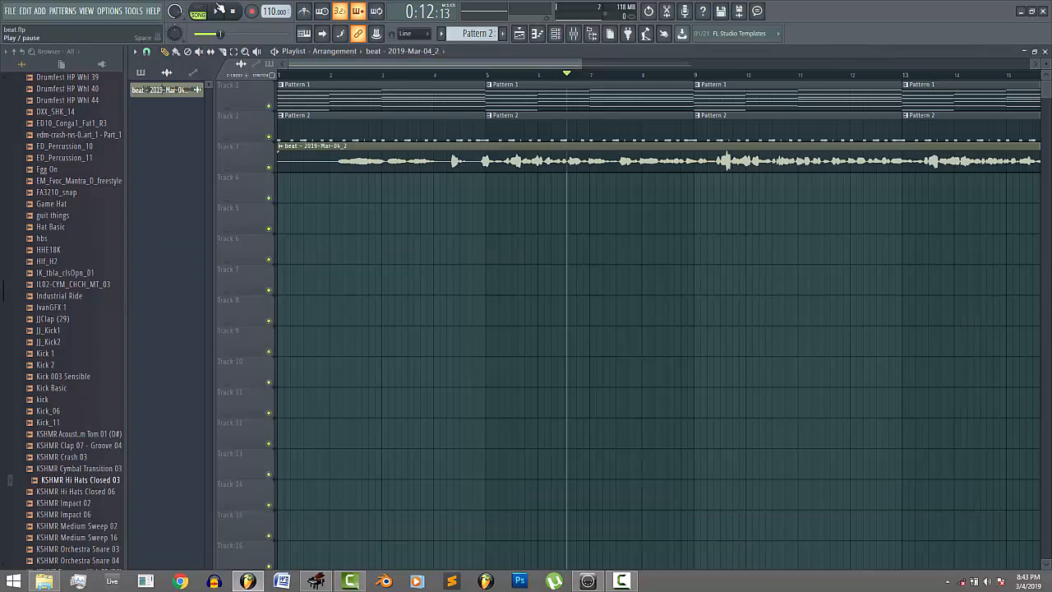
- Play the arrangement from the start to hear the normalized recording over the beat
click(234, 13)
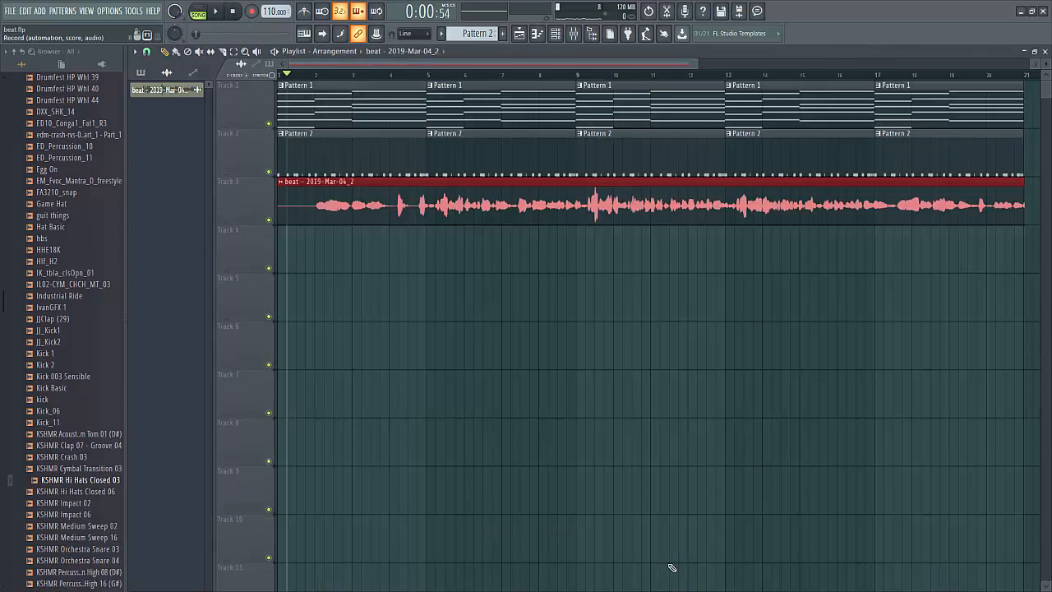
key(space)
key(space)
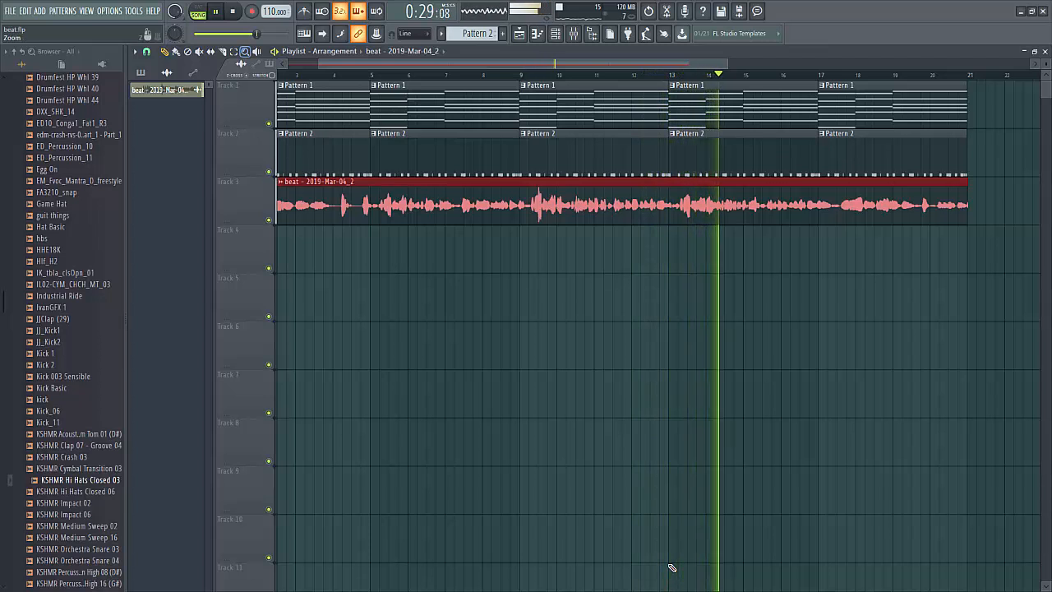
- Trim the end of the recorded audio clip to bar 21, in line with the patterns, and stop playback
drag(1034, 273, 828, 80)
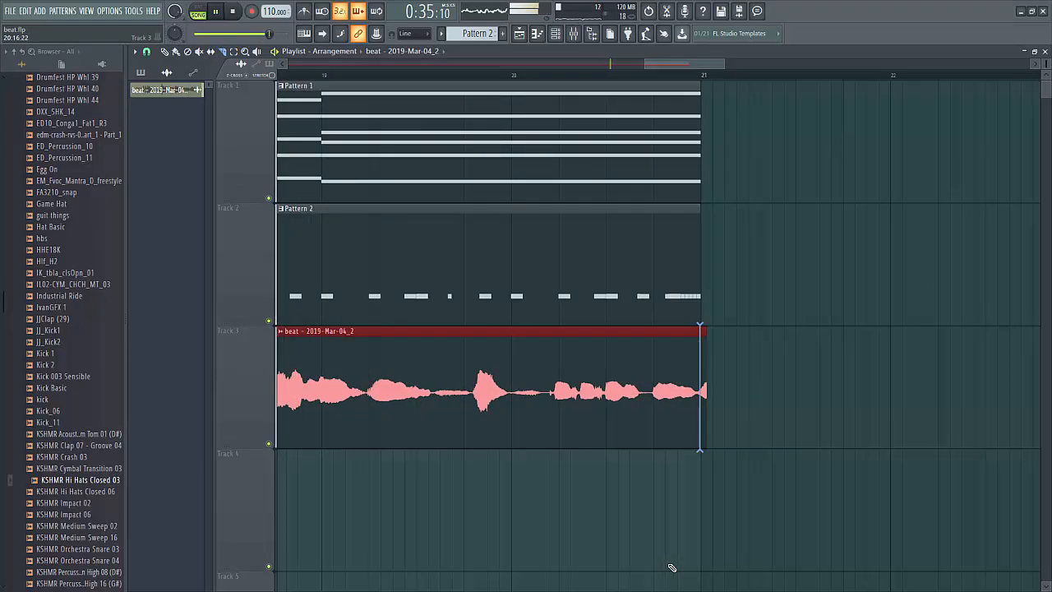
click(701, 387)
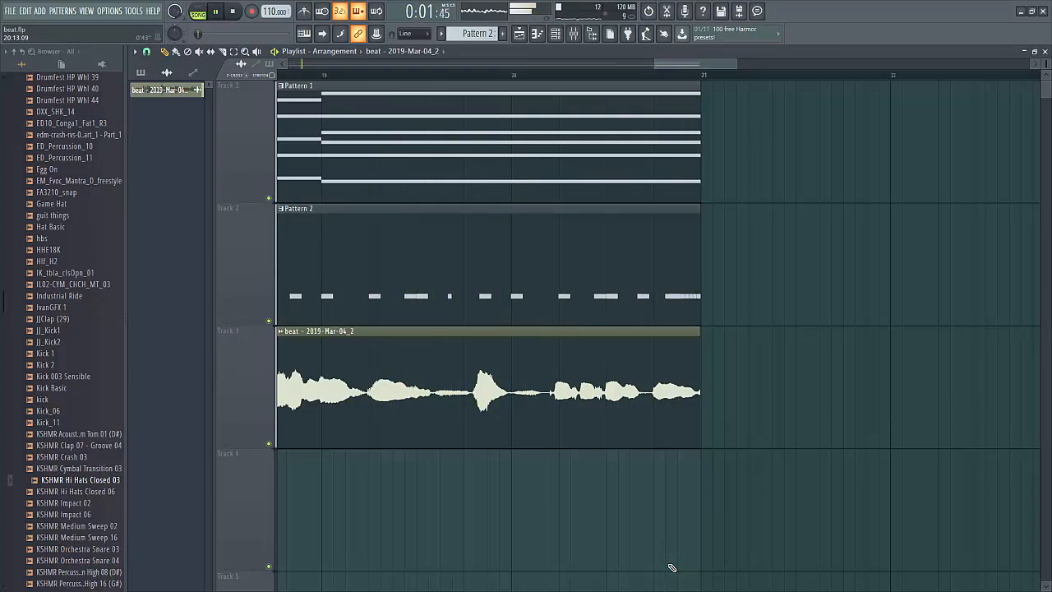
scroll(671, 567, down, 5)
key(space)
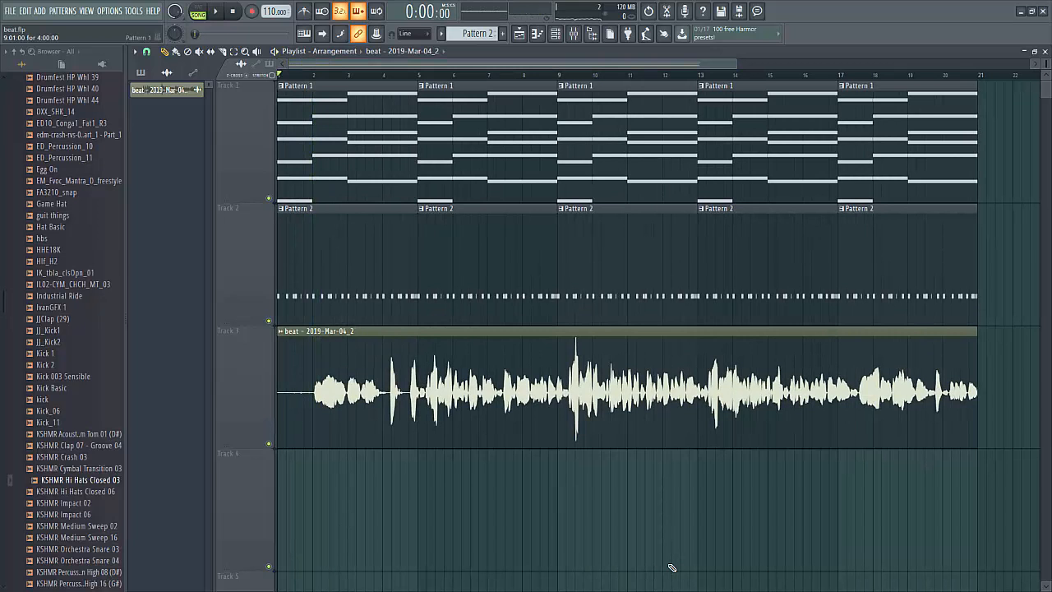
- Show the mixer and load Auto-Tune_81 from the installed VST3 effects into the first slot of Insert 10
key(F9)
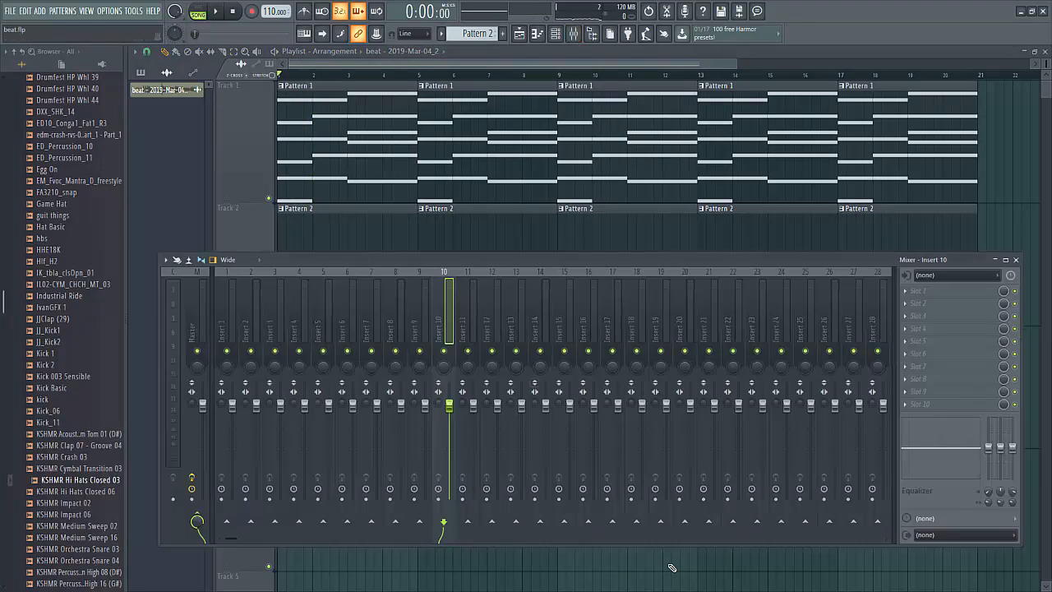
scroll(66, 329, up, 20)
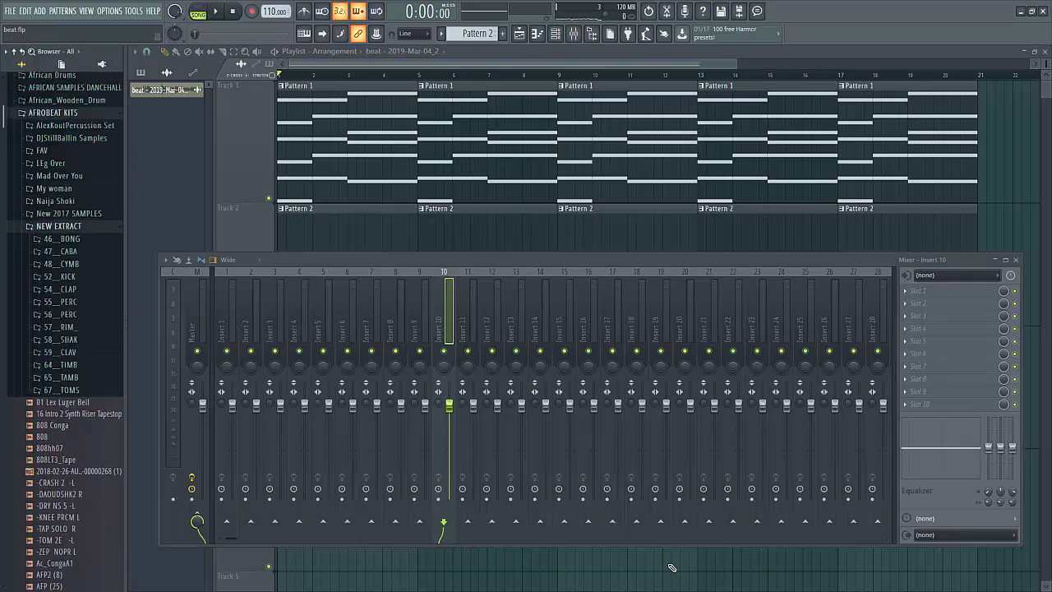
click(101, 64)
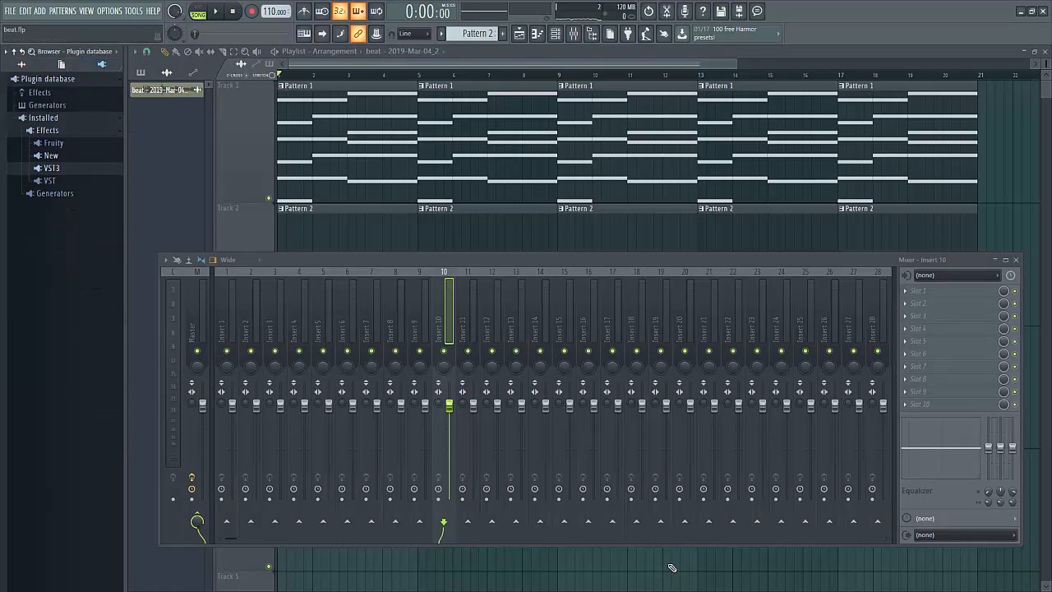
click(52, 168)
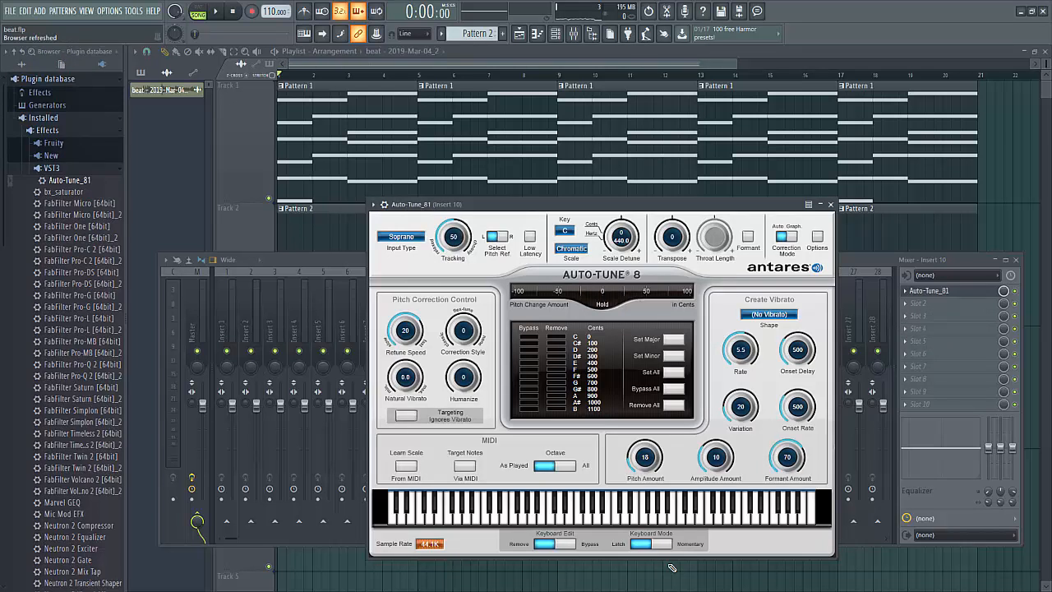
- Set the Auto-Tune key to F and the scale to Major
click(565, 231)
click(567, 233)
click(565, 231)
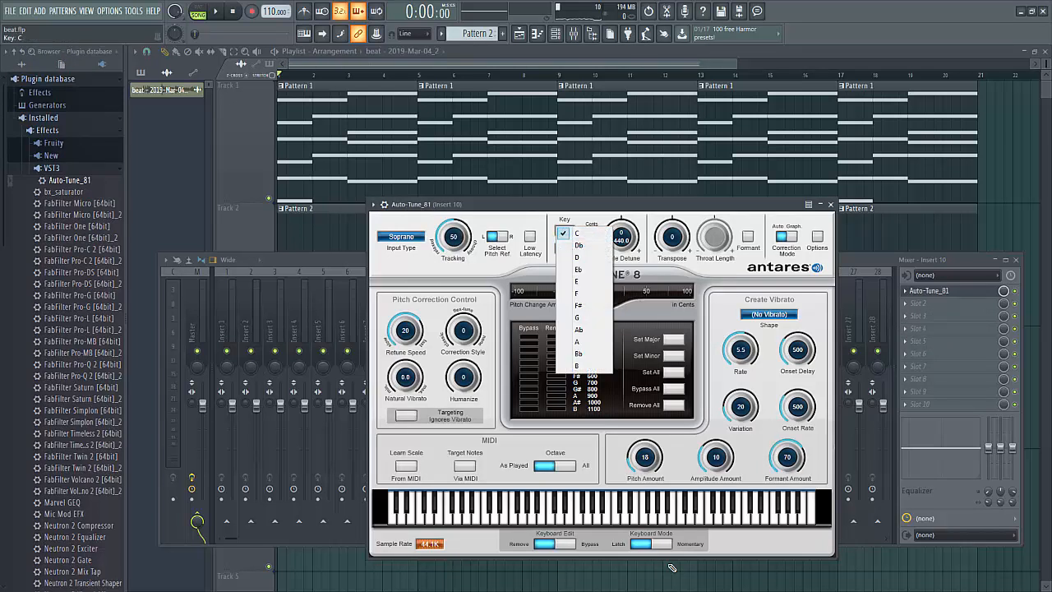
click(582, 292)
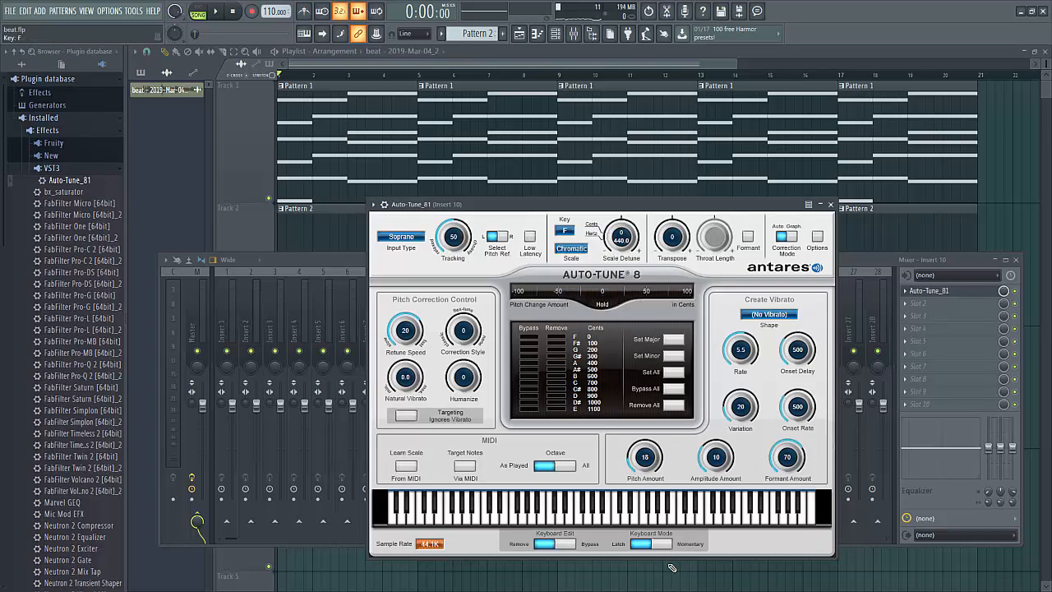
click(571, 249)
click(584, 246)
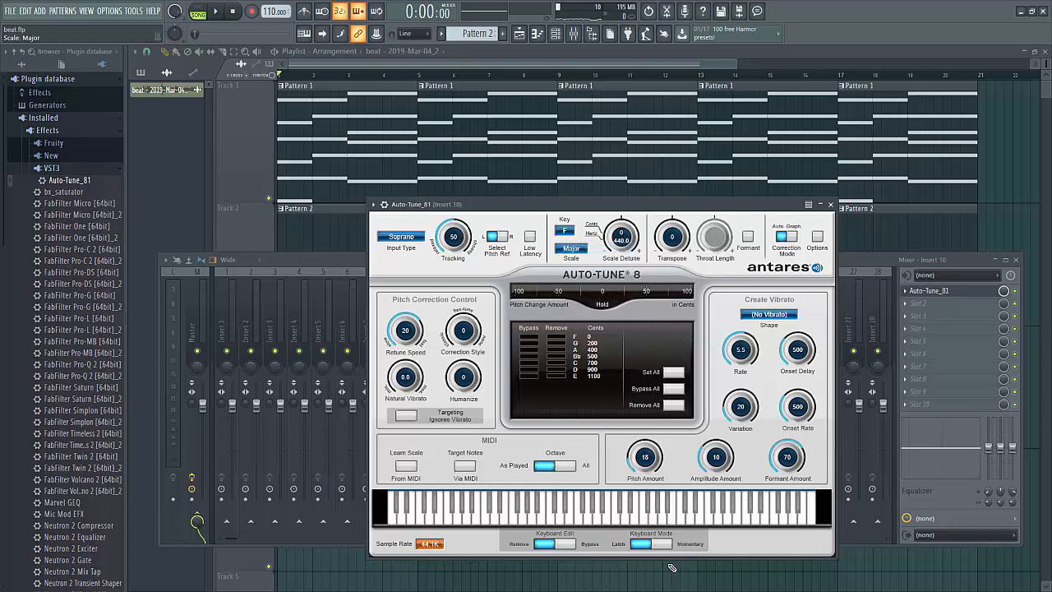
- Set the Auto-Tune input type to Alto/Tenor and adjust the retune speed to 7
click(402, 236)
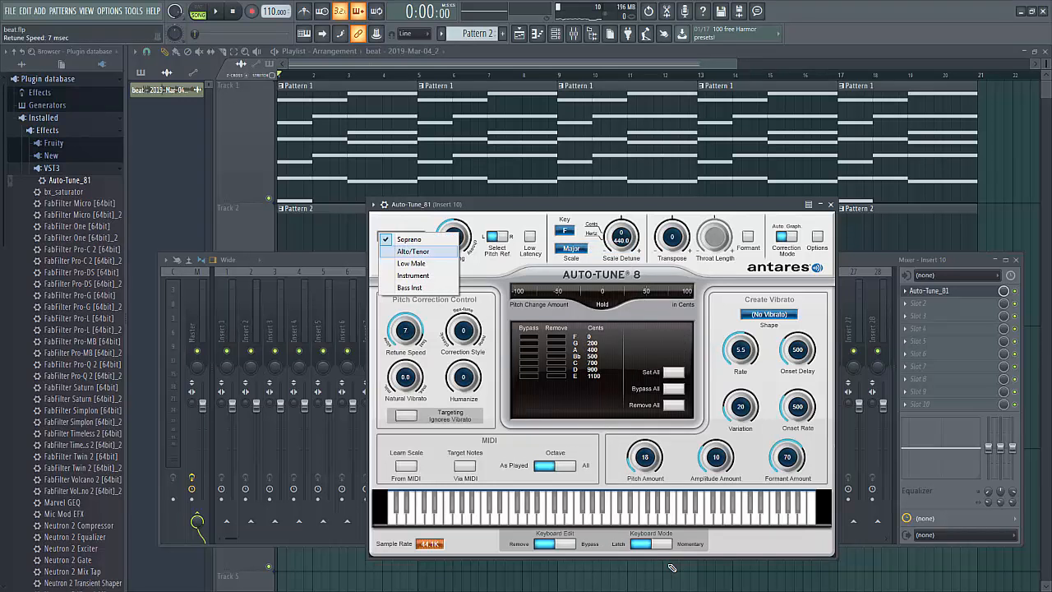
click(413, 251)
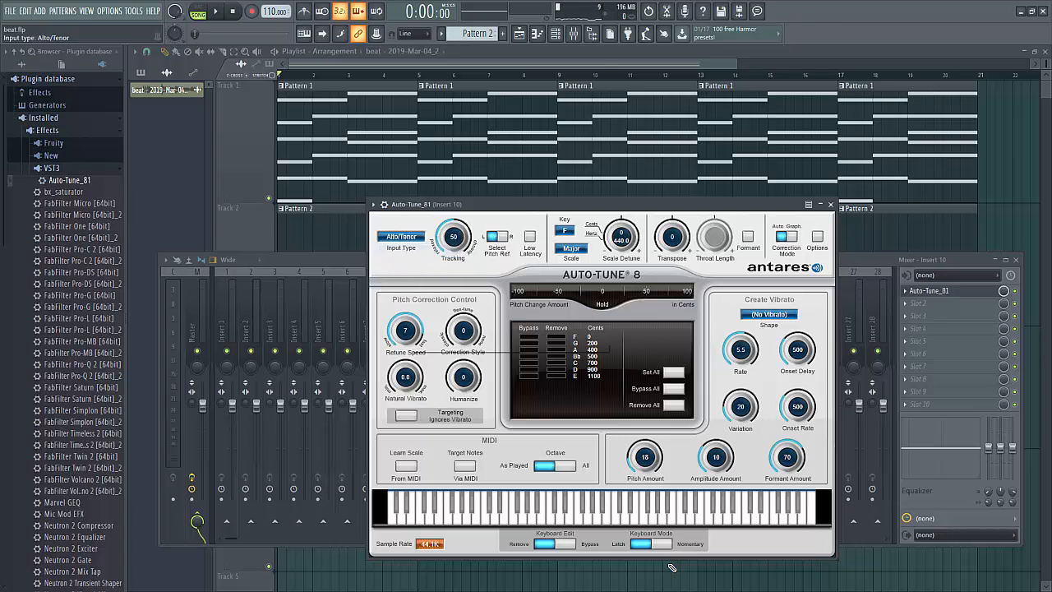
drag(406, 331, 405, 333)
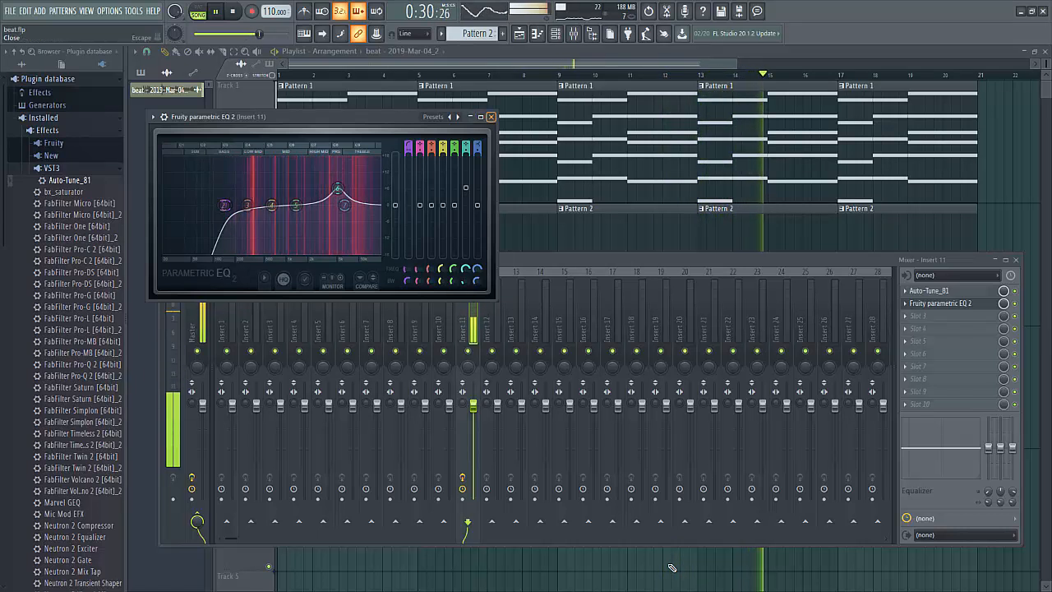
- Close the Fruity parametric EQ 2 window and hide the mixer while the song keeps playing
click(491, 117)
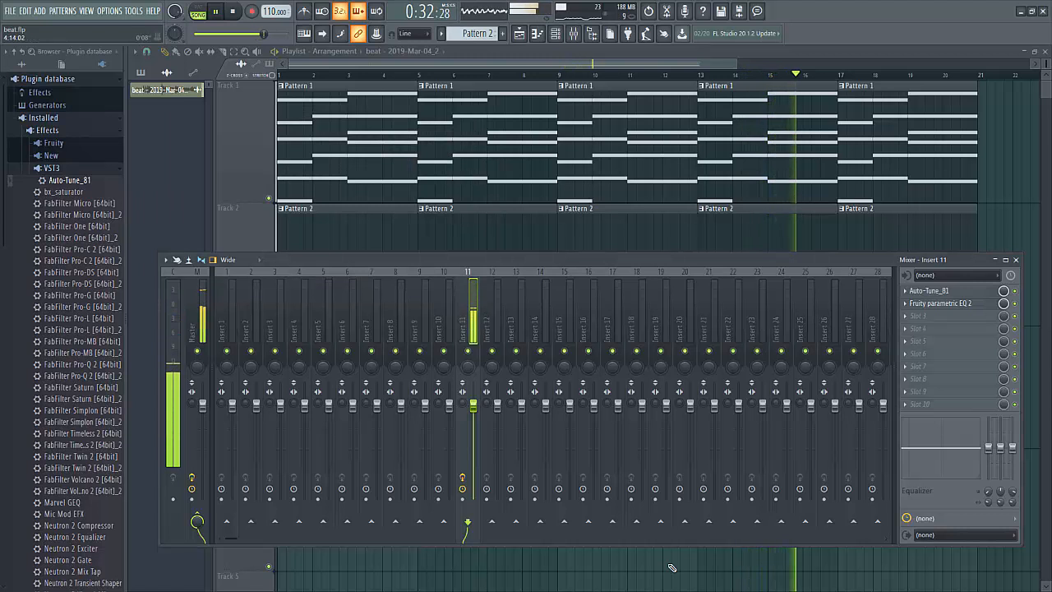
key(F9)
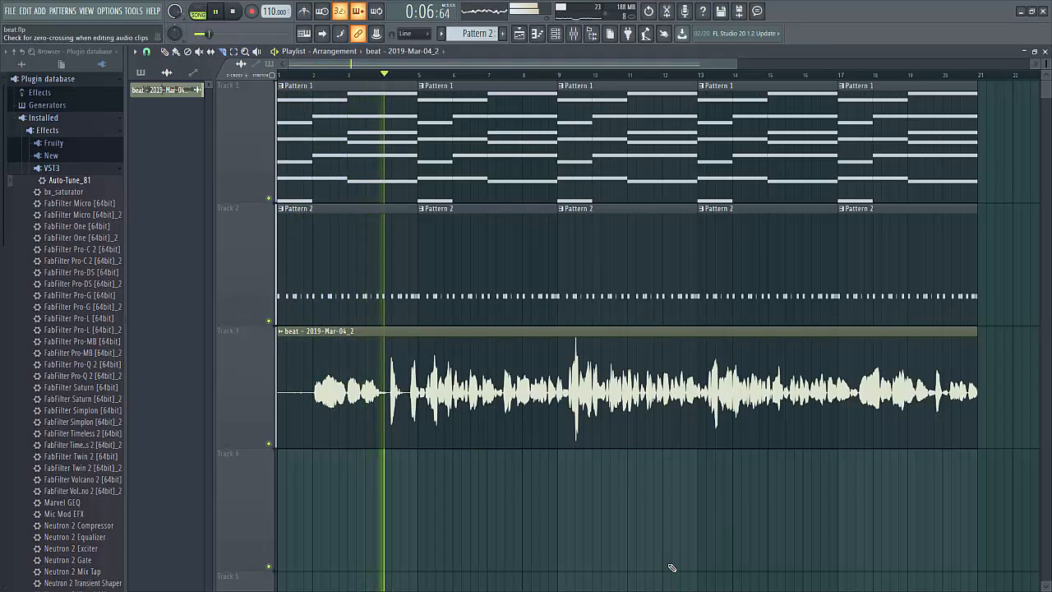
key(p)
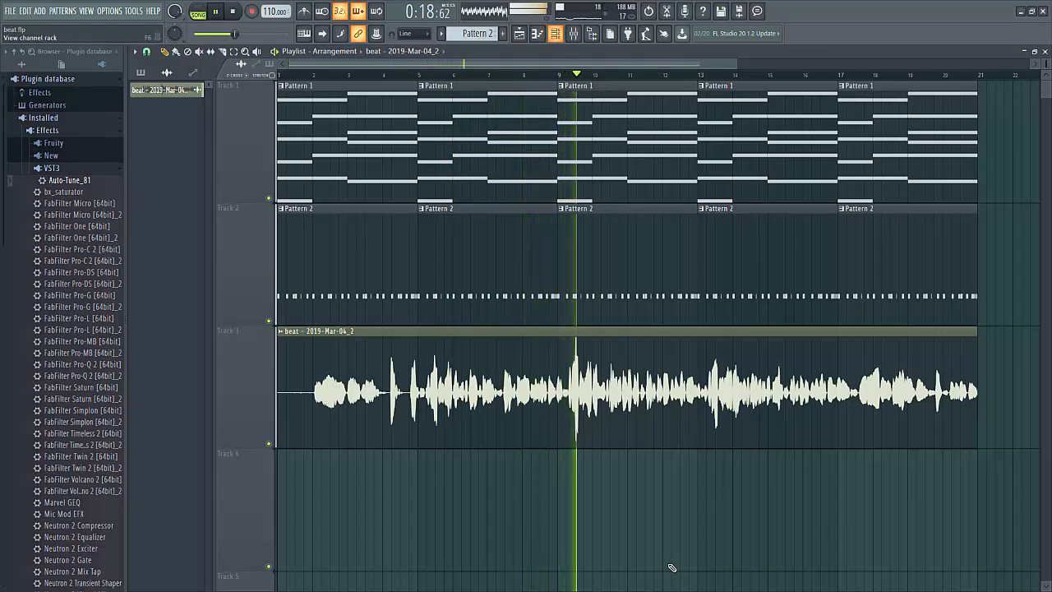
- Show the channel rack and mixer, and route the selected channels to consecutive mixer tracks starting from Insert 1
key(F6)
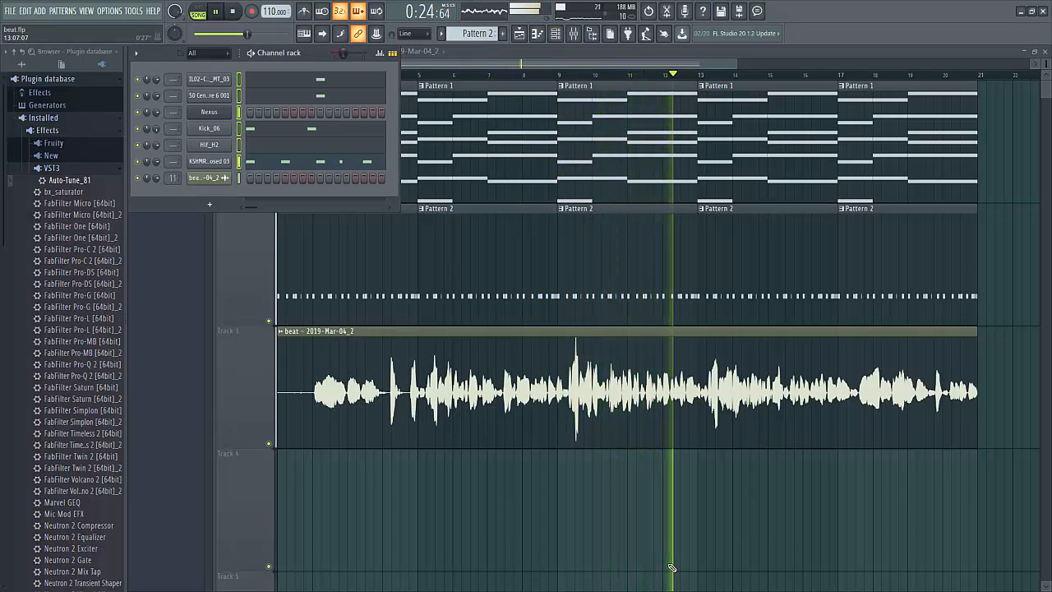
click(573, 34)
click(225, 332)
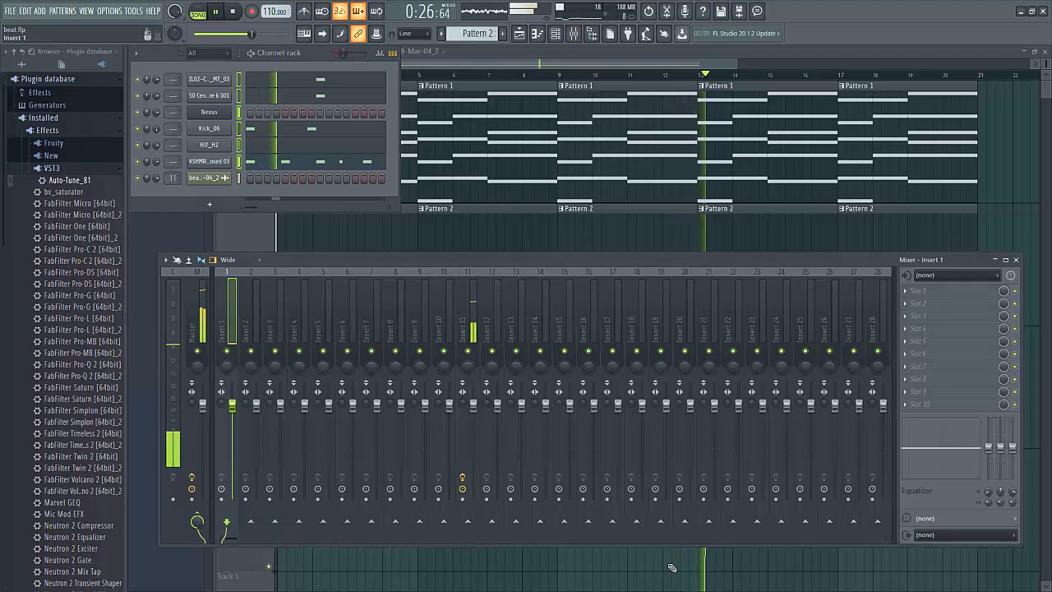
right_click(225, 332)
mouse_move(279, 357)
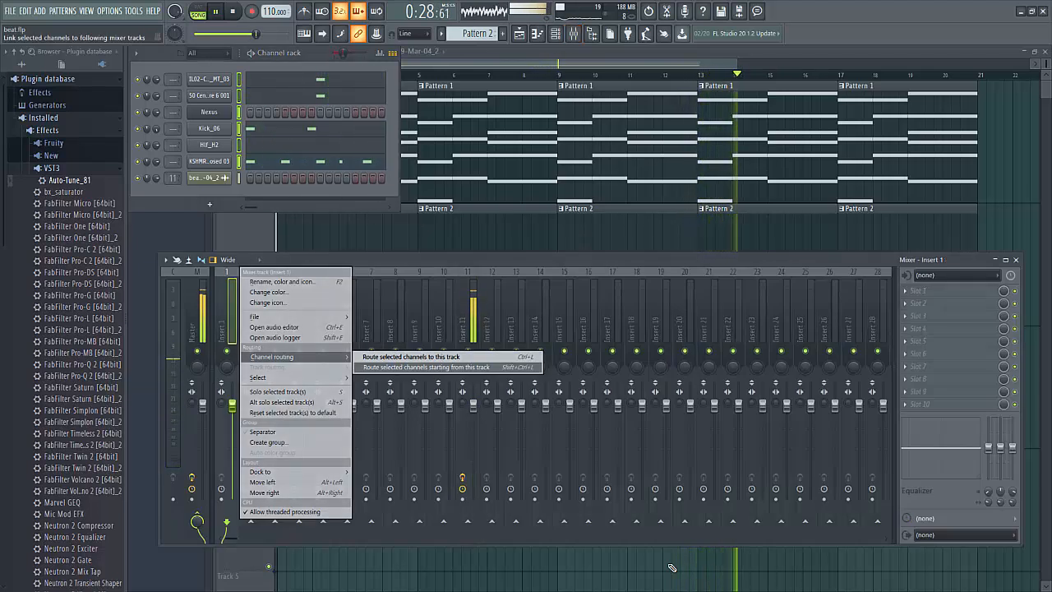
click(427, 367)
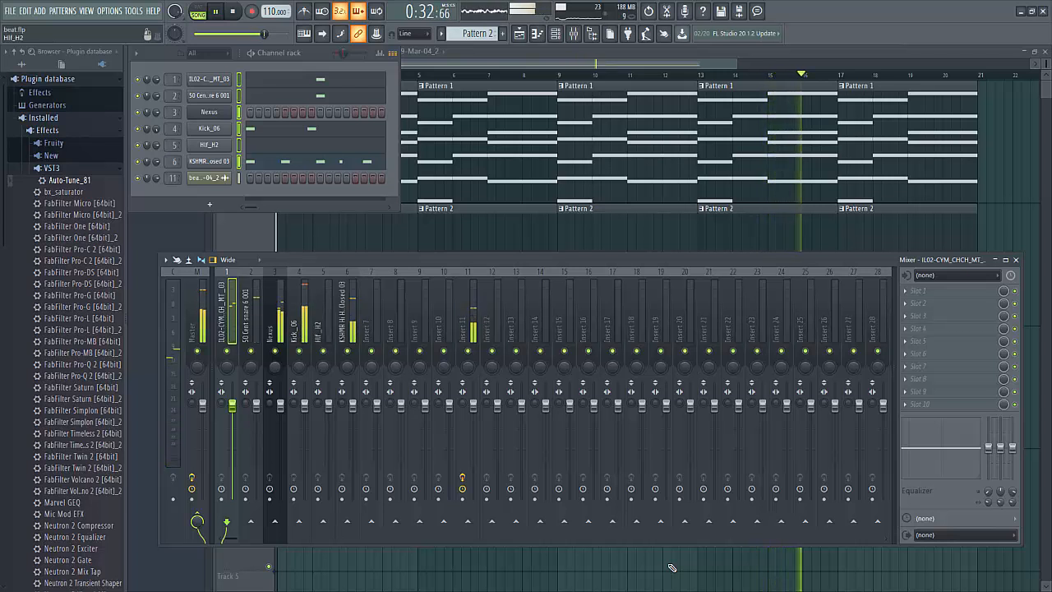
- Lower the mixer faders of the KSHMR closed hi-hat and Nexus tracks, and hide the channel rack
click(304, 406)
drag(353, 406, 353, 431)
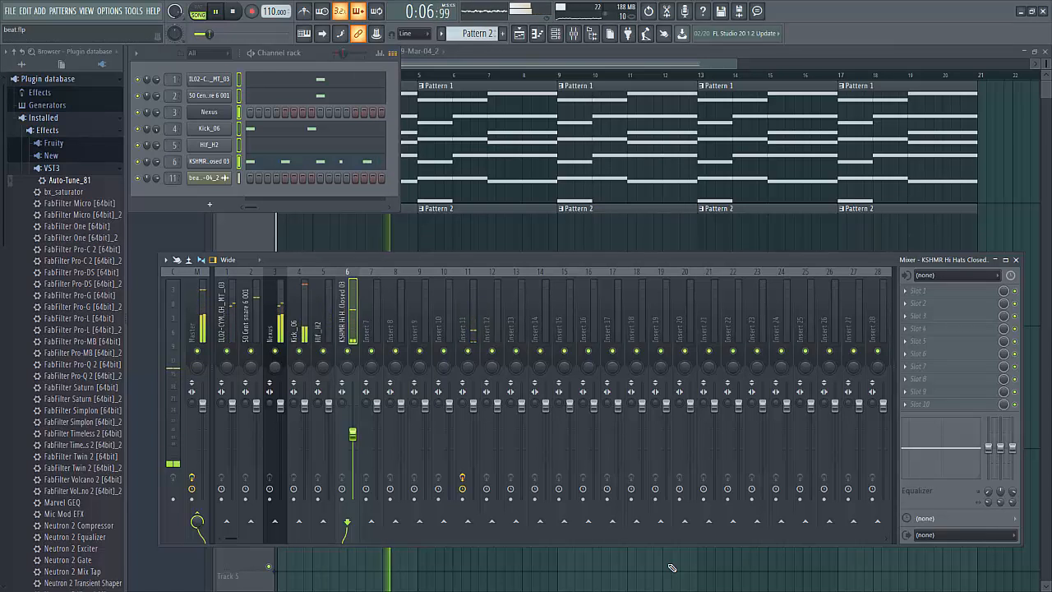
key(F5)
key(F9)
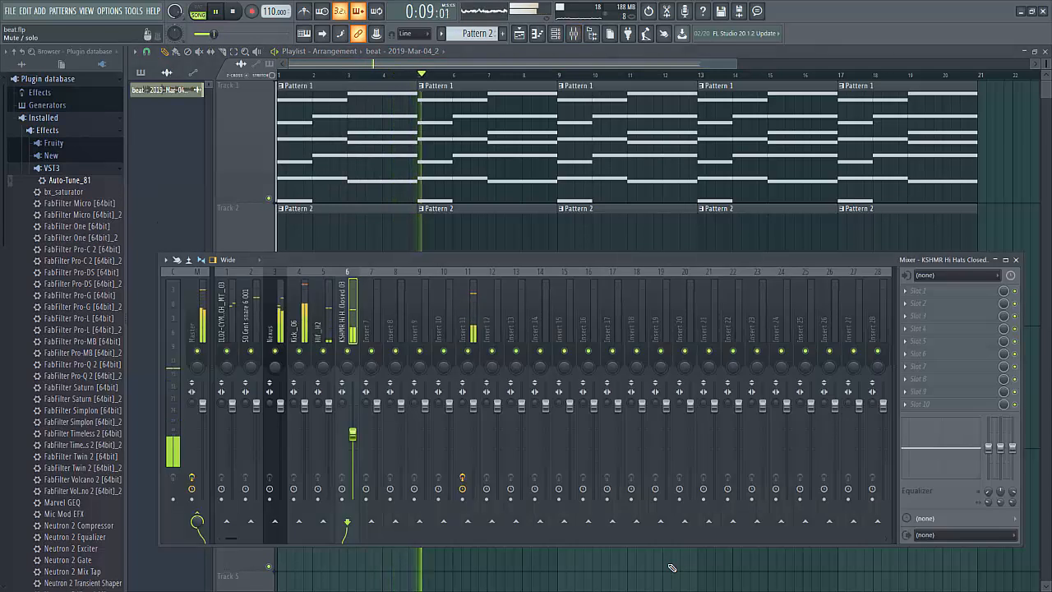
click(275, 329)
drag(281, 406, 281, 444)
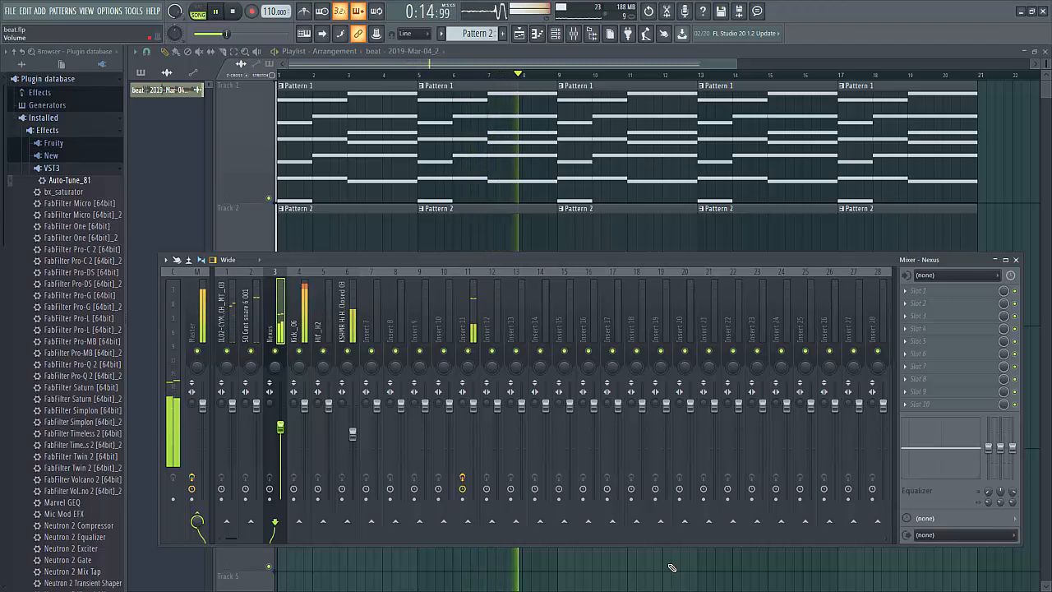
- Load Fruity Parametric EQ 2 in the first effect slot of the Nexus mixer track
click(905, 291)
mouse_move(919, 303)
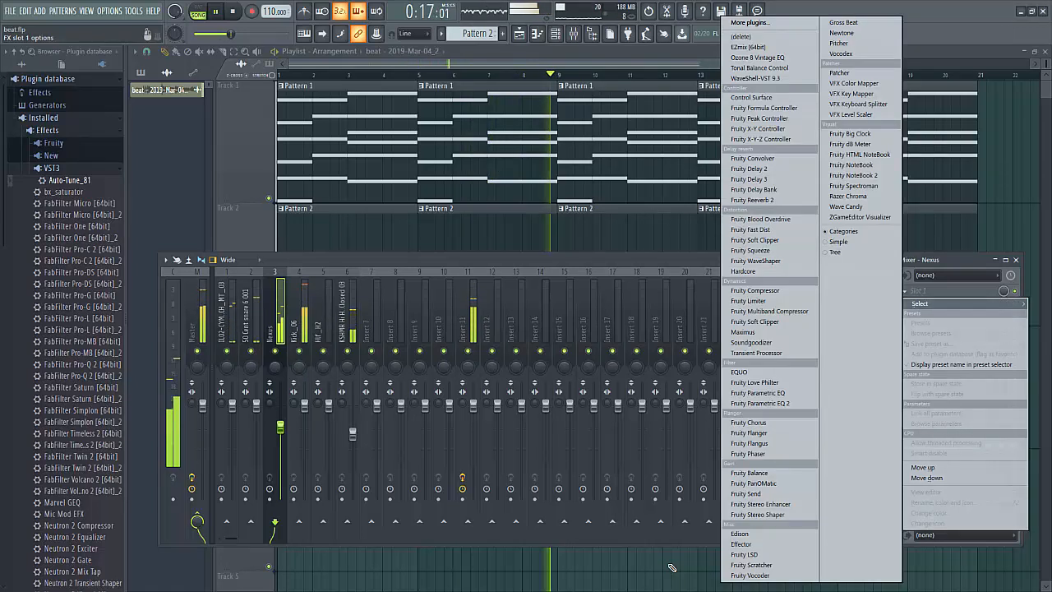
click(762, 403)
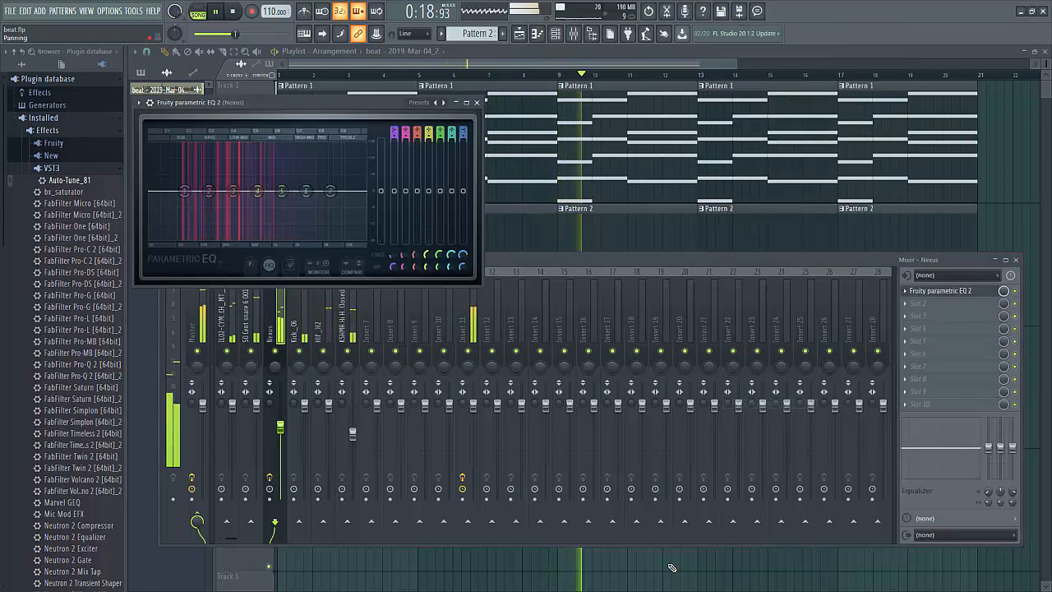
- Turn band 1 of the Nexus equalizer into a high-pass filter with the Steep 6 order, and close the equalizer
drag(394, 137, 394, 153)
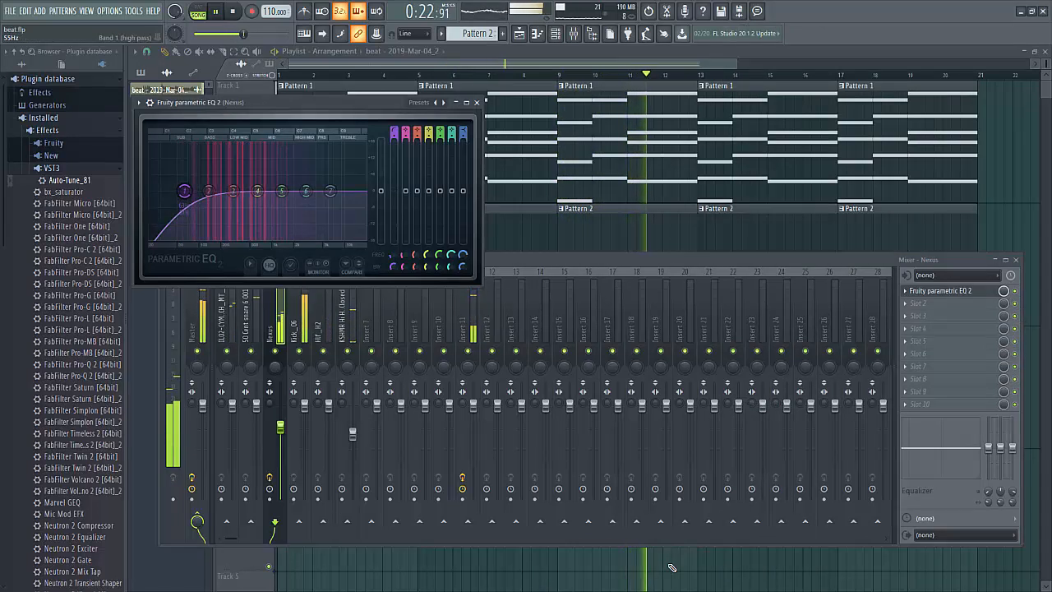
right_click(184, 191)
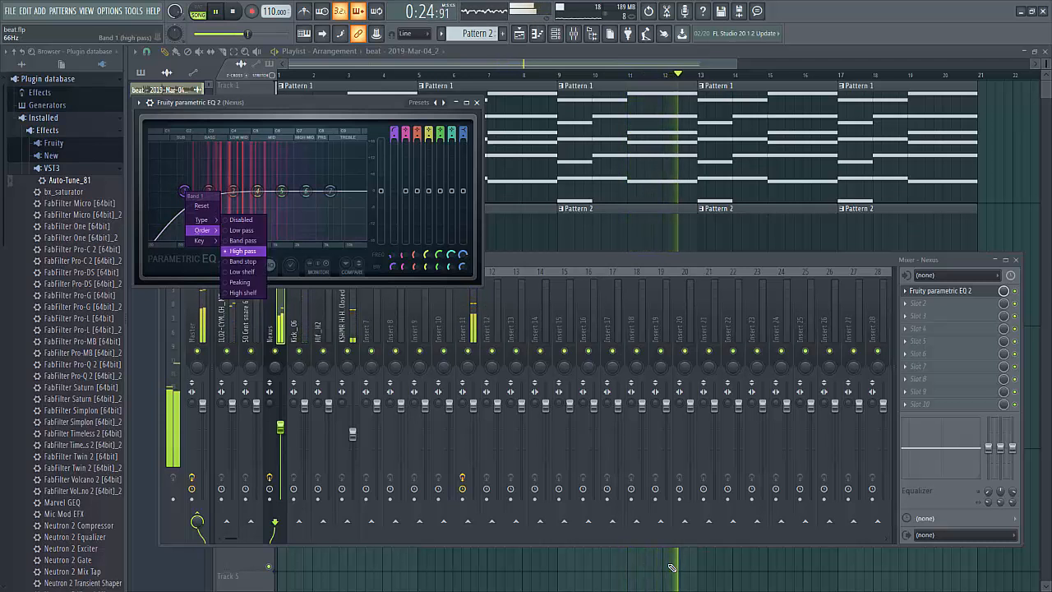
mouse_move(206, 230)
click(239, 240)
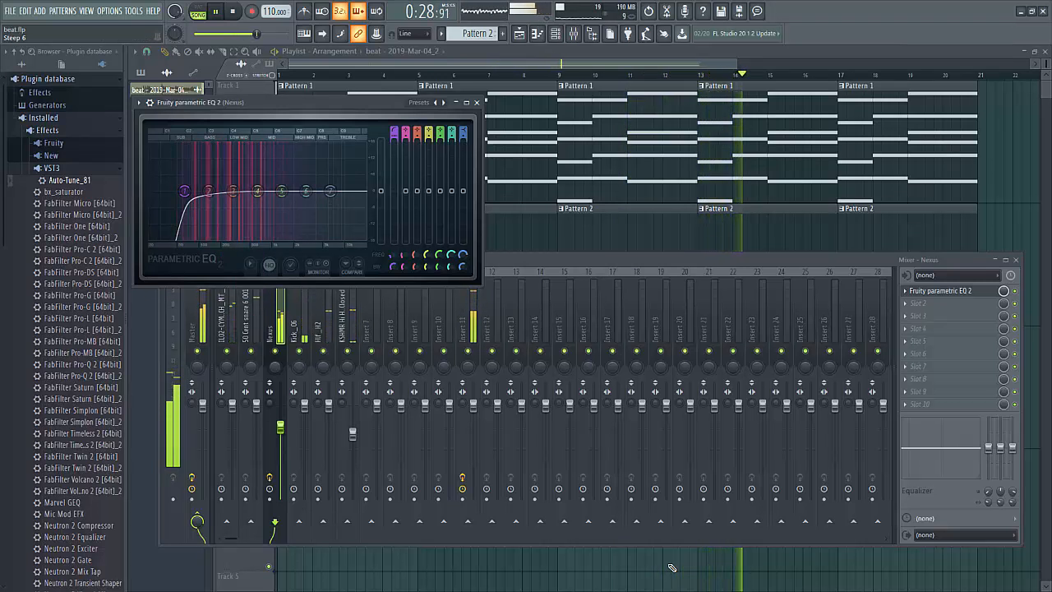
key(Escape)
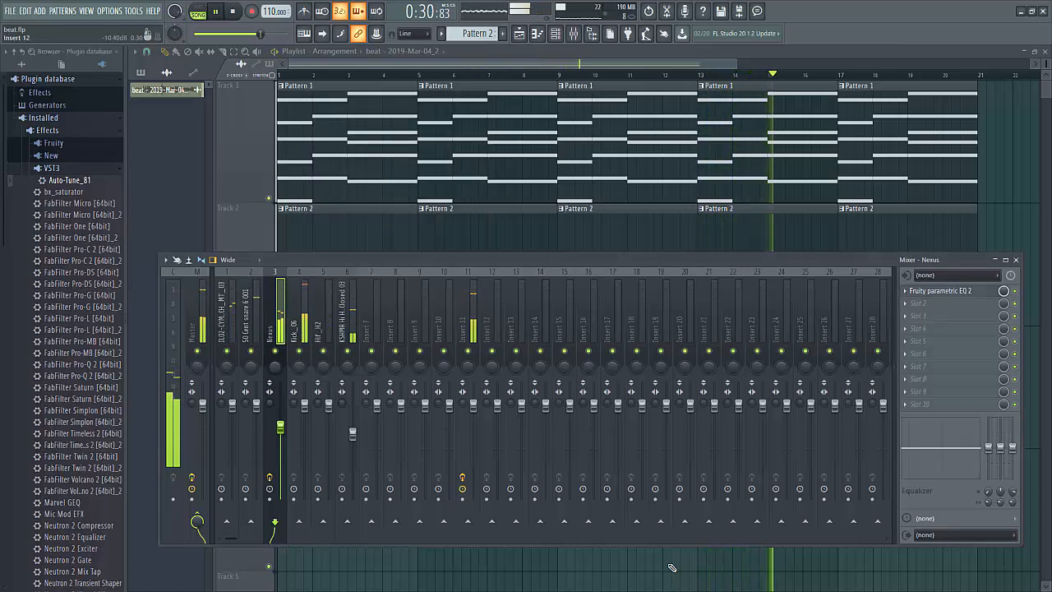
- Save the project and stop playback
key(ctrl+s)
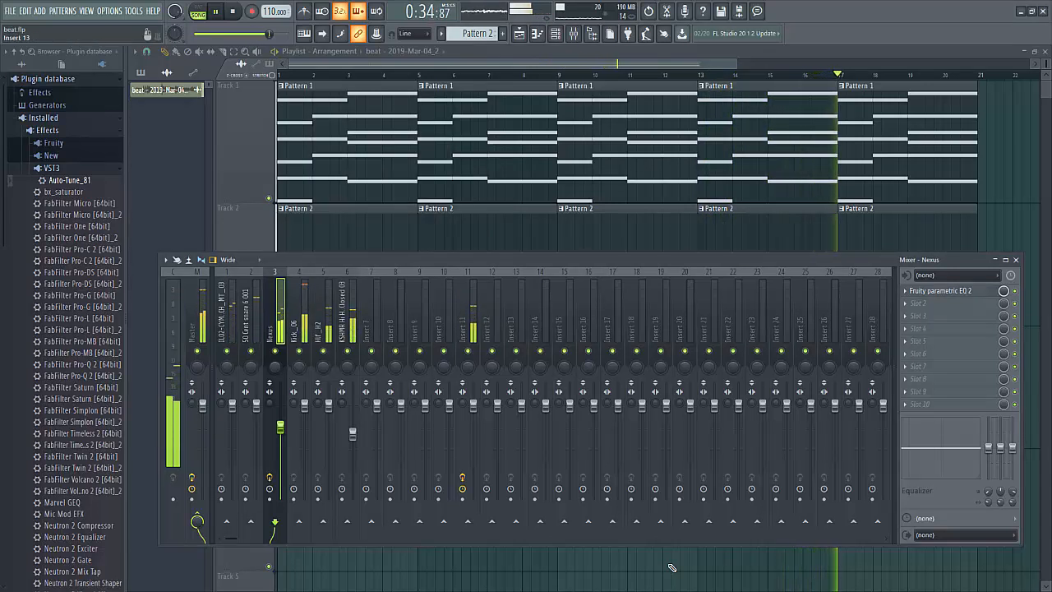
key(space)
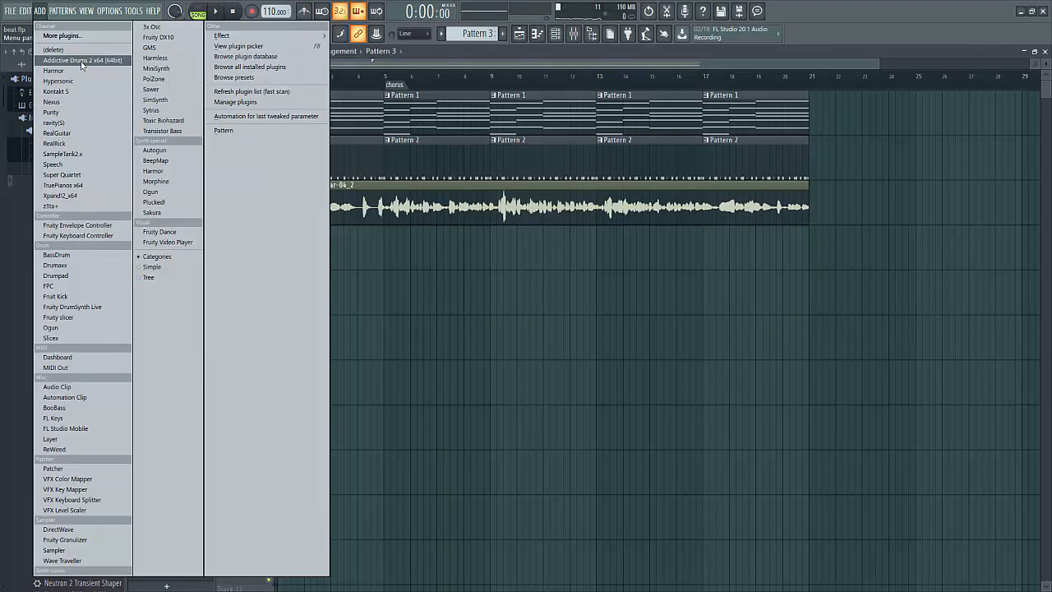
- Add an Addictive Drums 2 channel and load its user preset DMA URBAN MADNESS pimped3
click(81, 61)
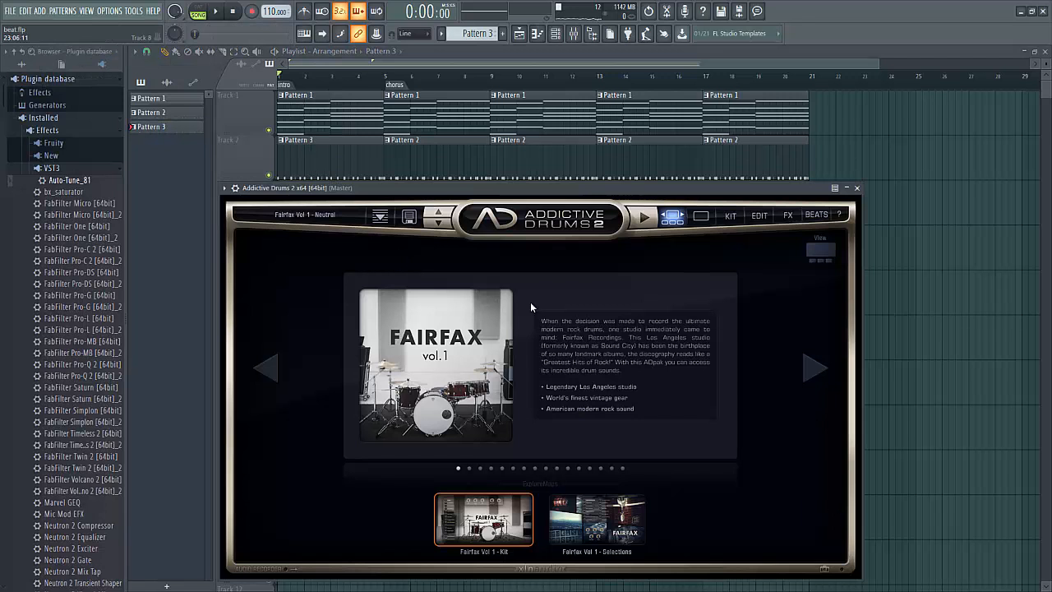
click(380, 217)
click(694, 297)
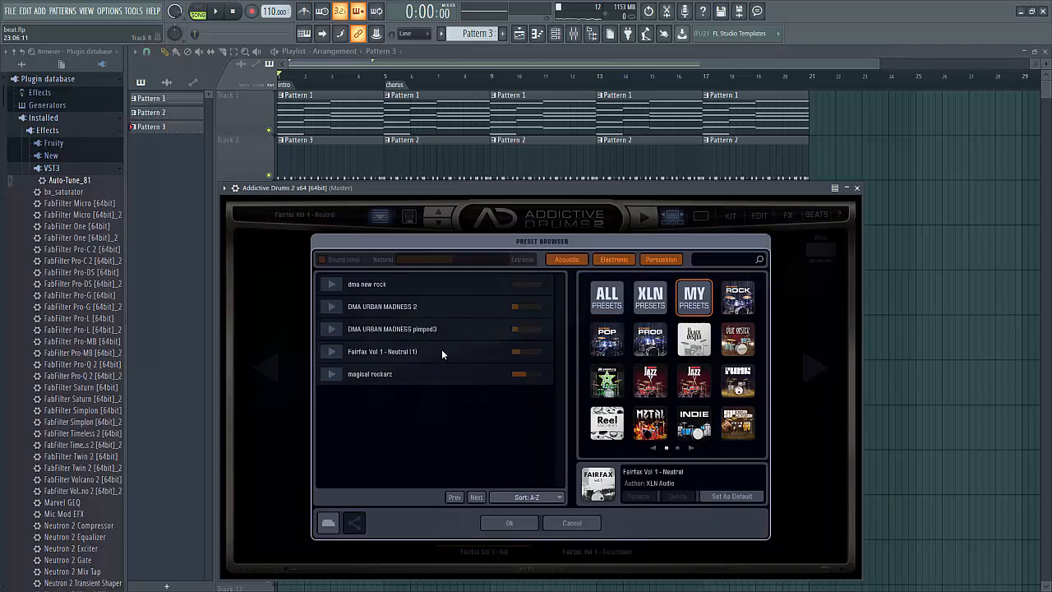
click(452, 328)
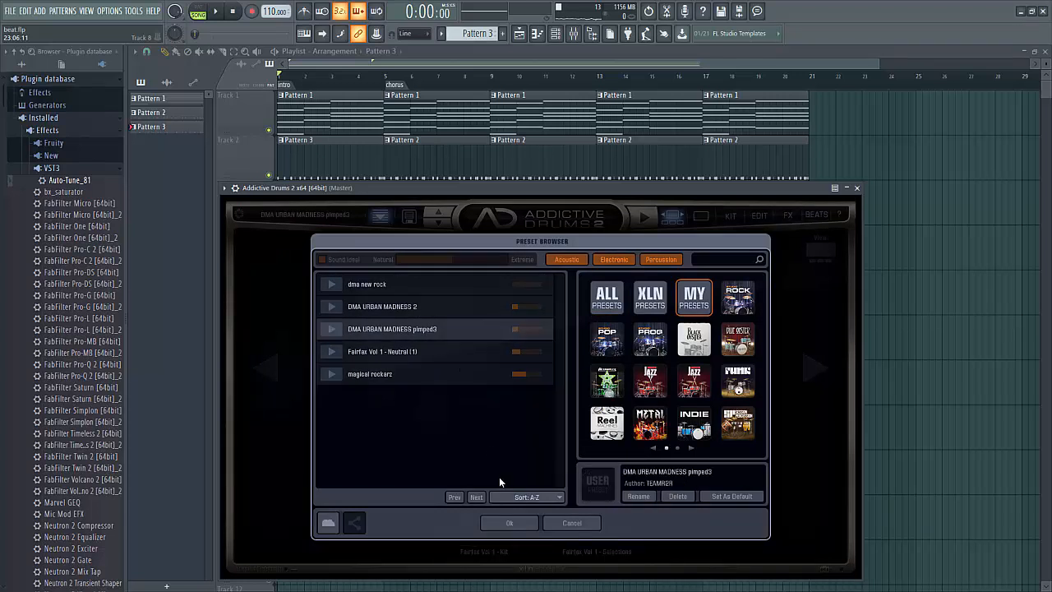
click(511, 522)
click(857, 188)
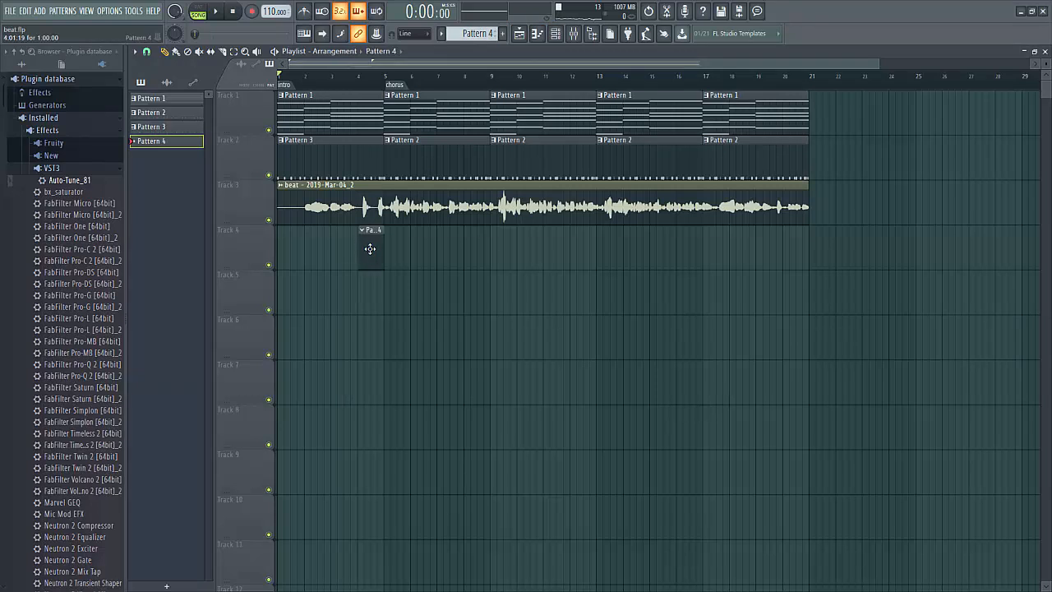
- Set the playlist snap to Step and place Pattern 4 on Track 4 at bar 4
click(147, 52)
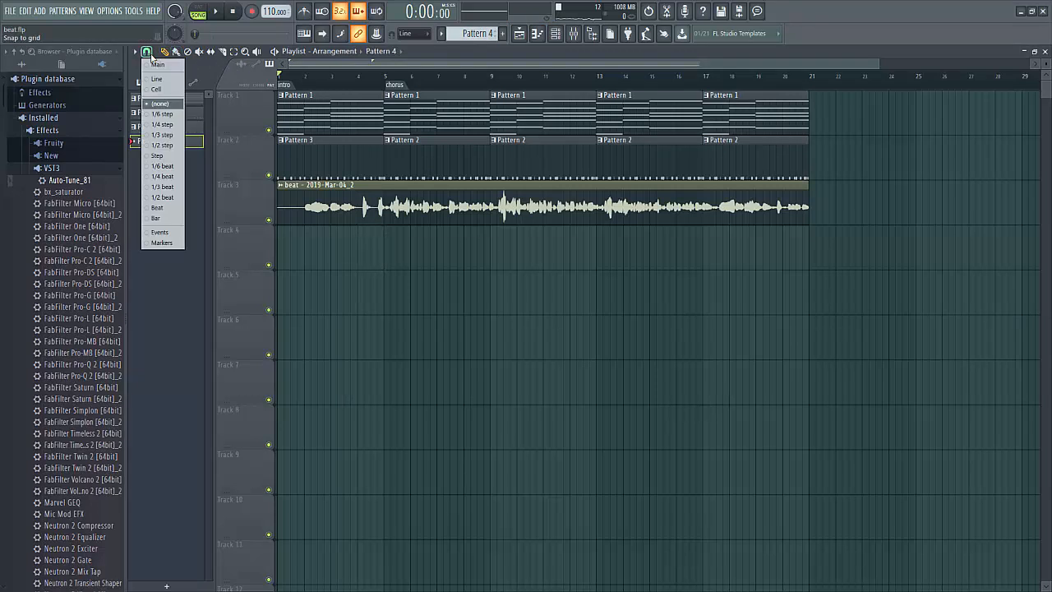
click(174, 156)
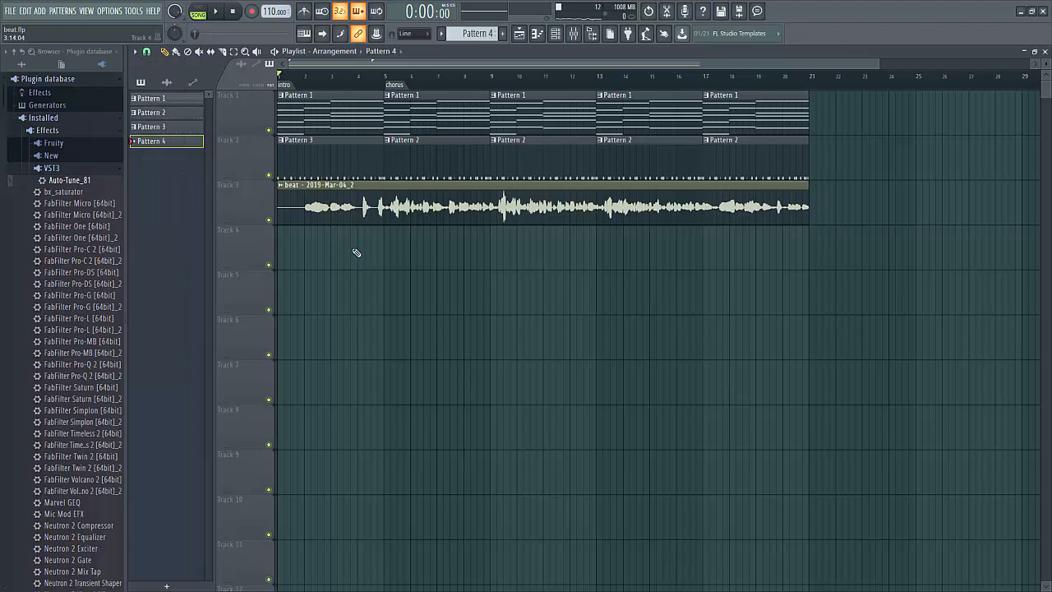
double_click(375, 244)
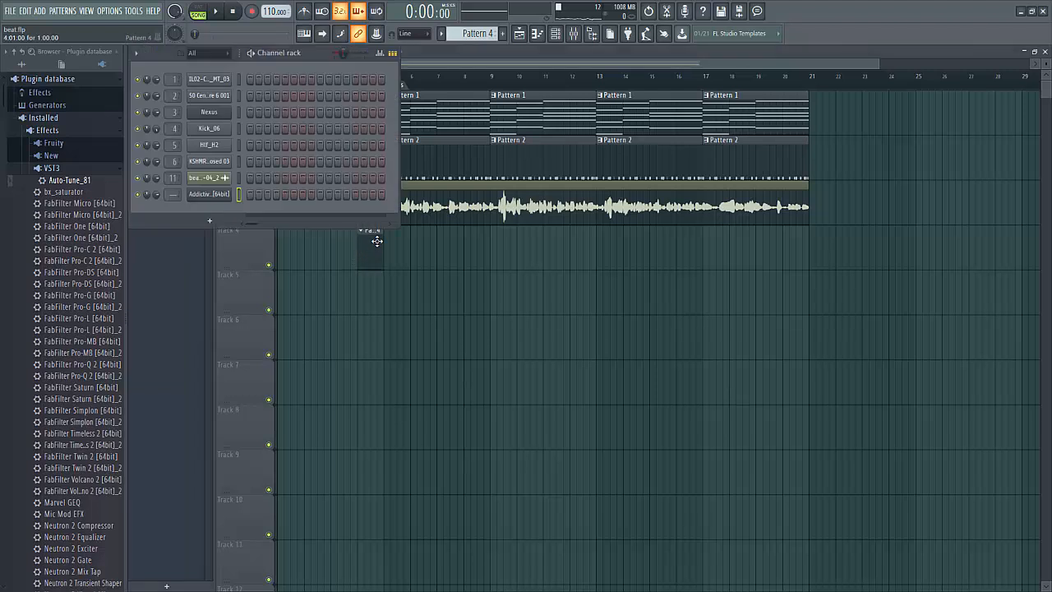
- Open the piano roll for Addictive Drums in Pattern 4 and set its snap to Step
right_click(231, 195)
click(250, 197)
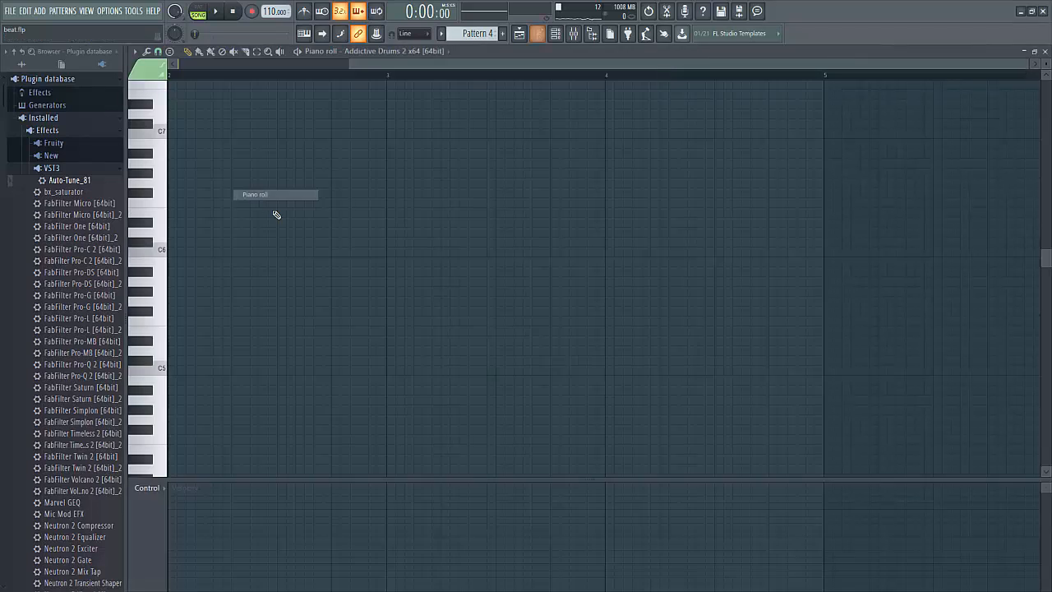
key(space)
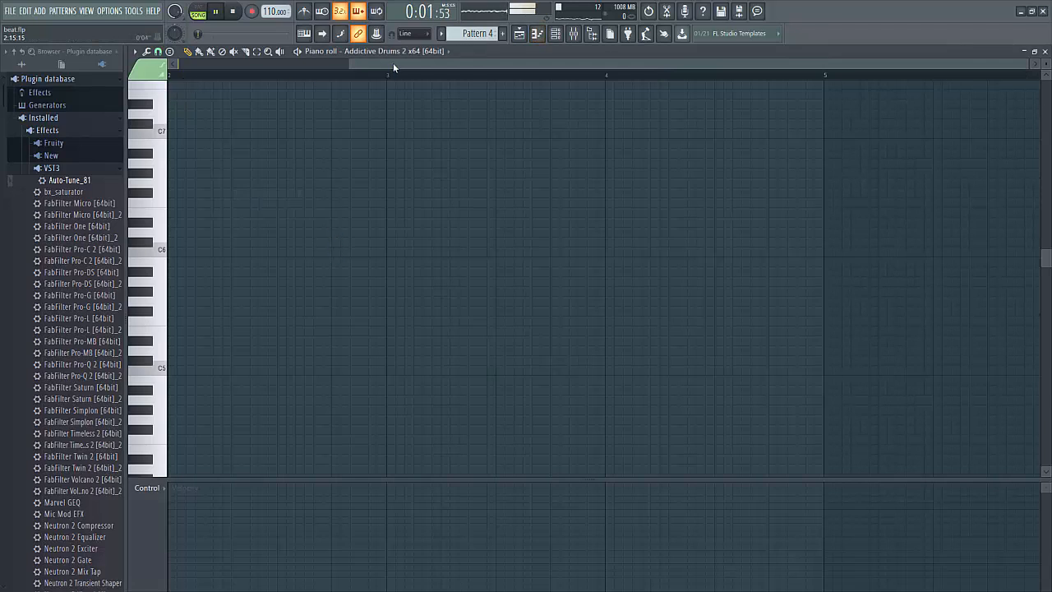
drag(393, 63, 220, 62)
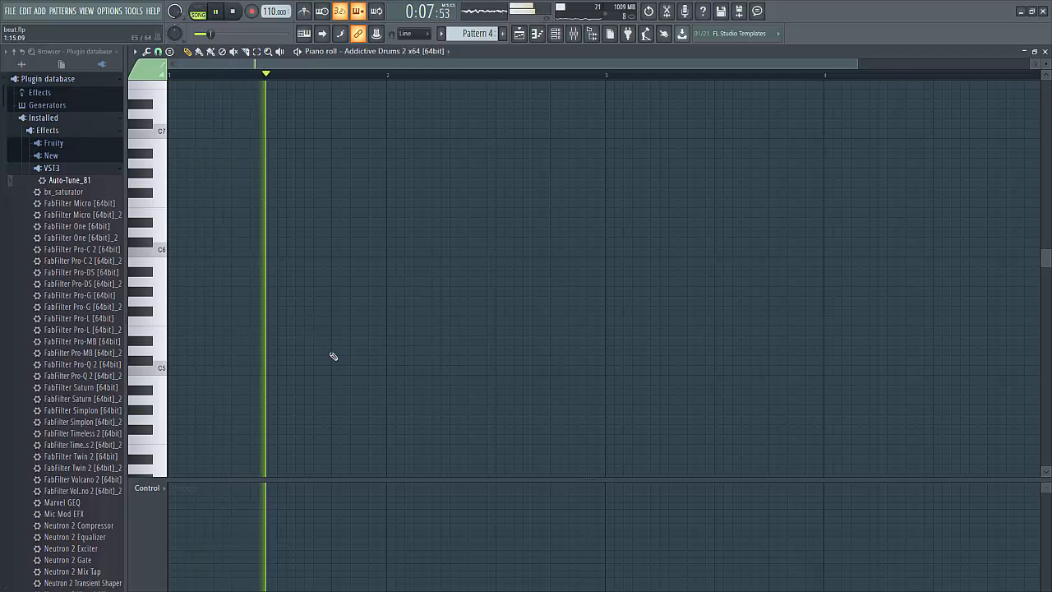
key(space)
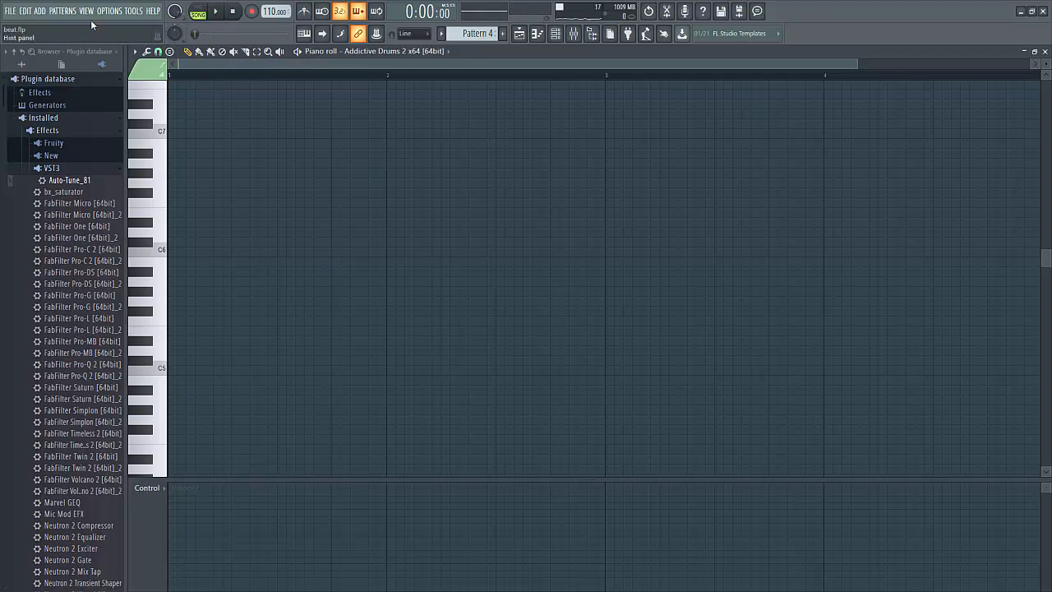
click(159, 52)
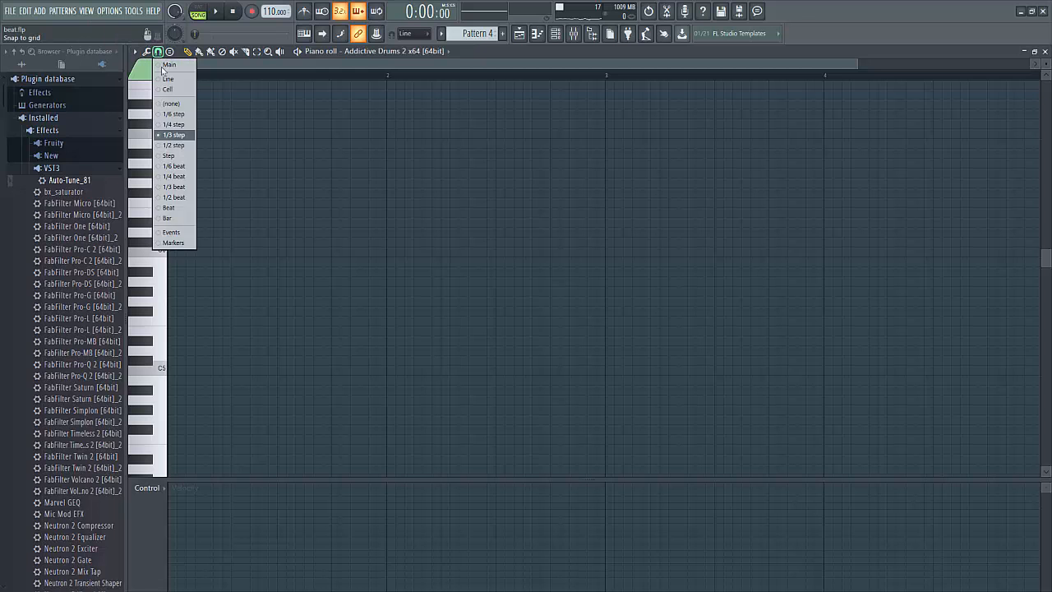
click(175, 156)
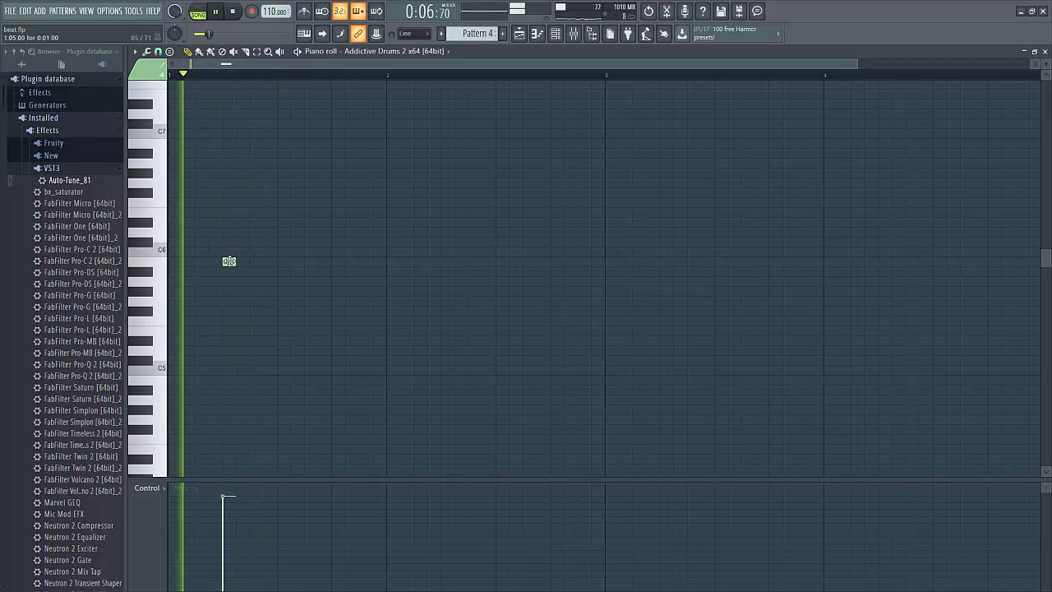
- Place a B5 drum note on beat 3 of bar 1 and a D3 drum note on beat 4
drag(235, 261, 293, 264)
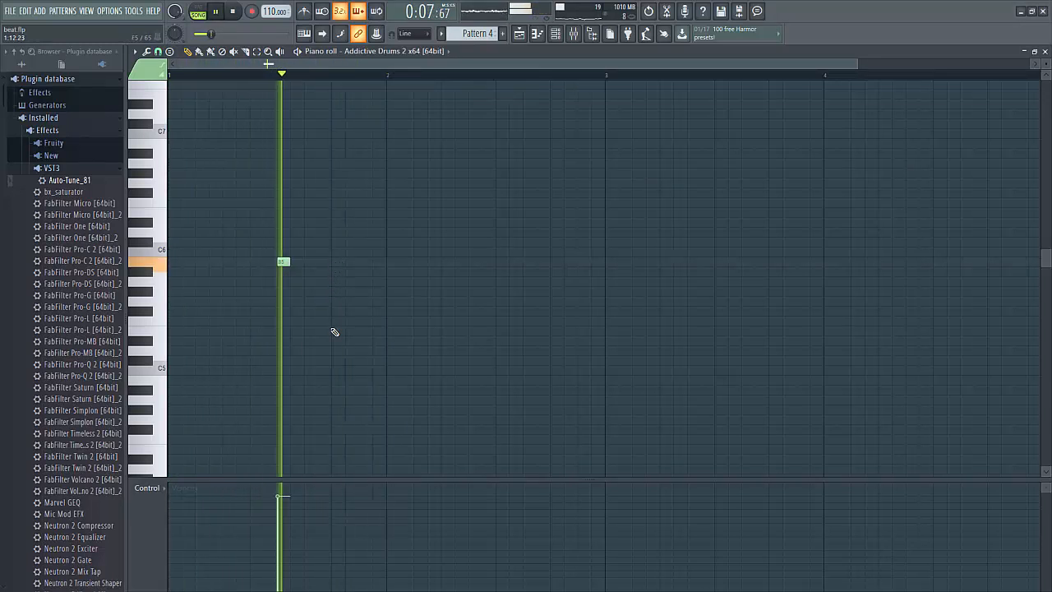
key(space)
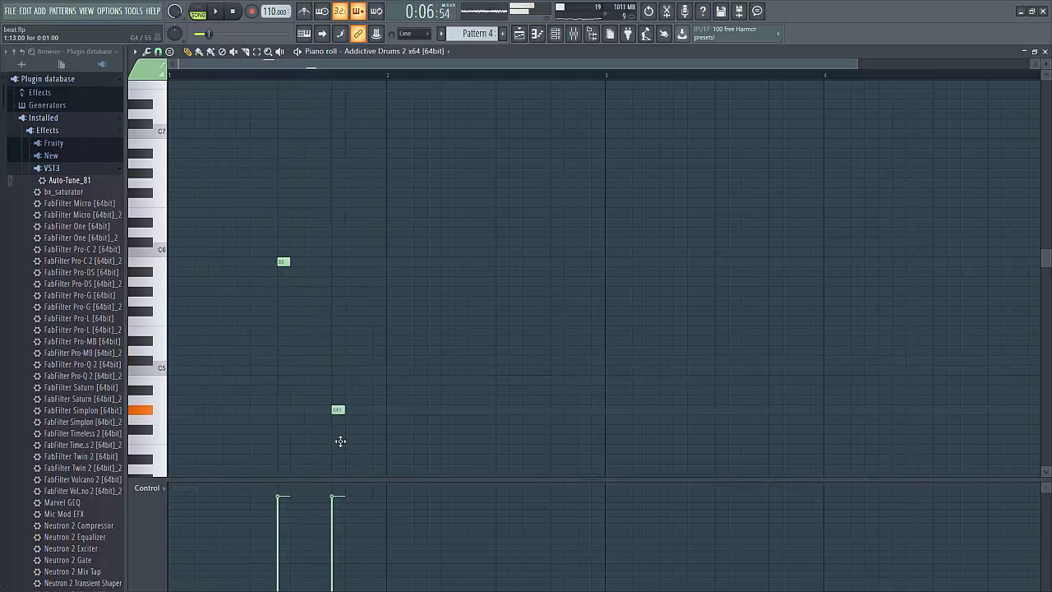
drag(340, 442, 337, 419)
key(space)
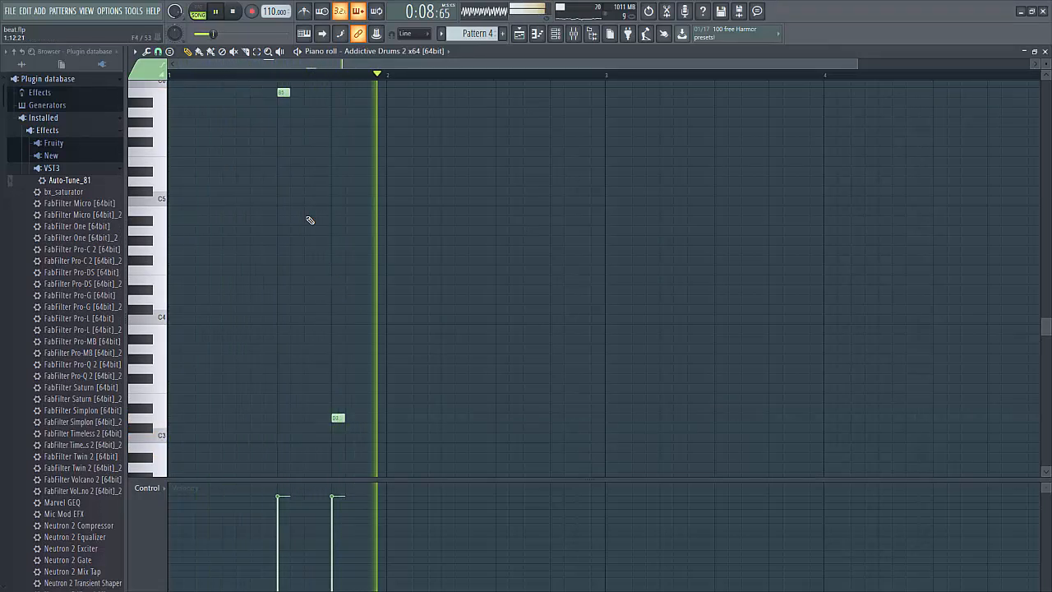
- Try an extra A5 note with raised velocity between the two drum hits, and delete it
click(310, 92)
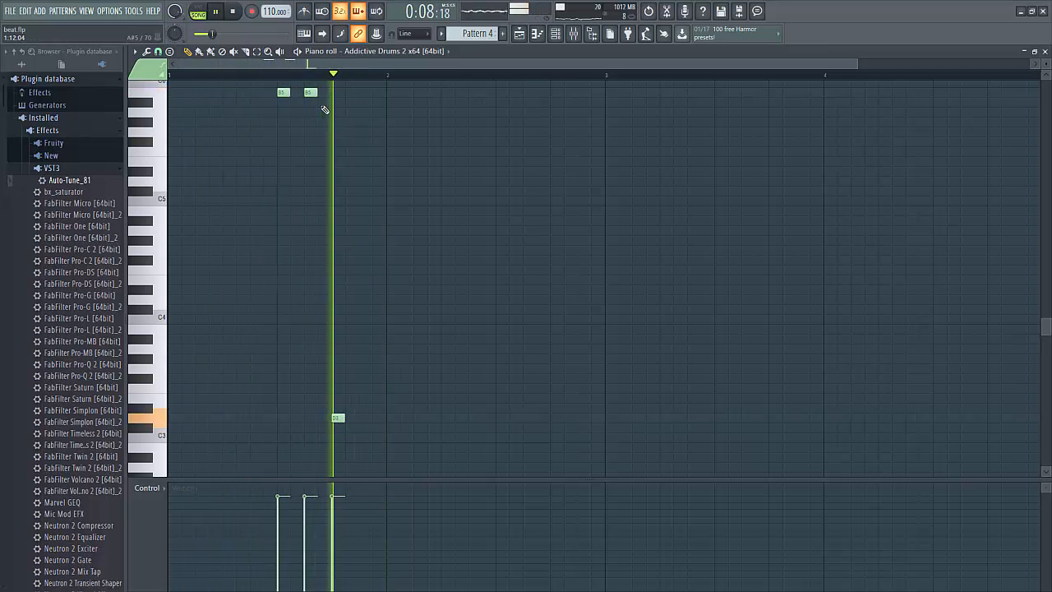
key(space)
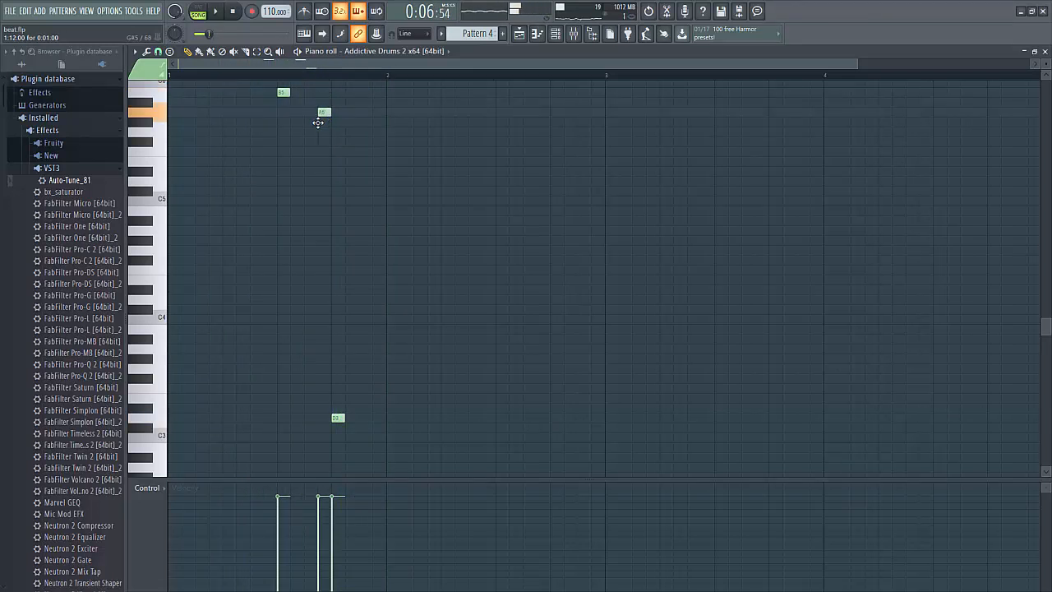
key(space)
click(320, 485)
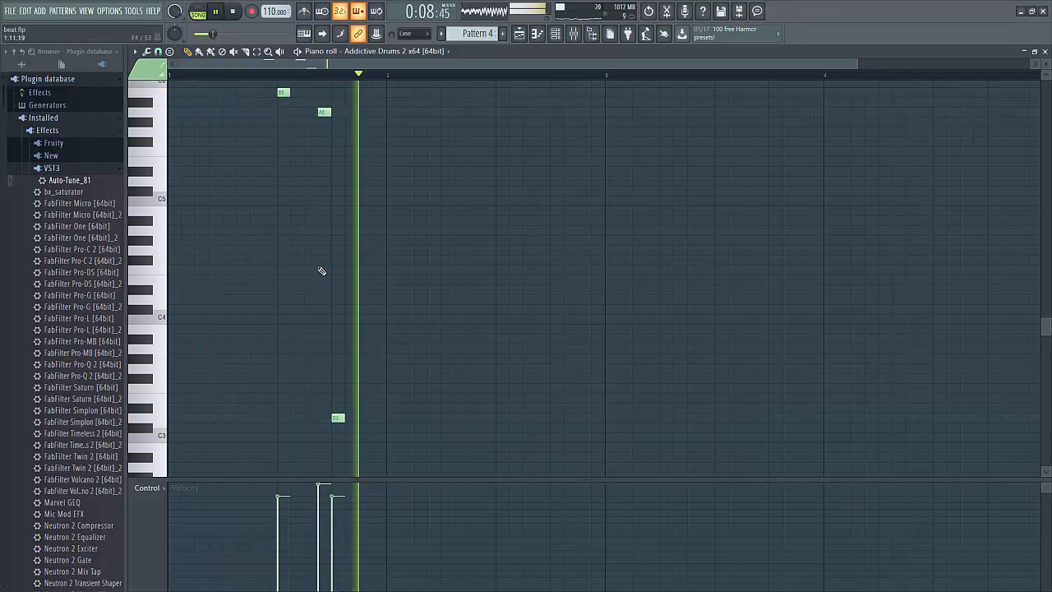
drag(324, 112, 310, 112)
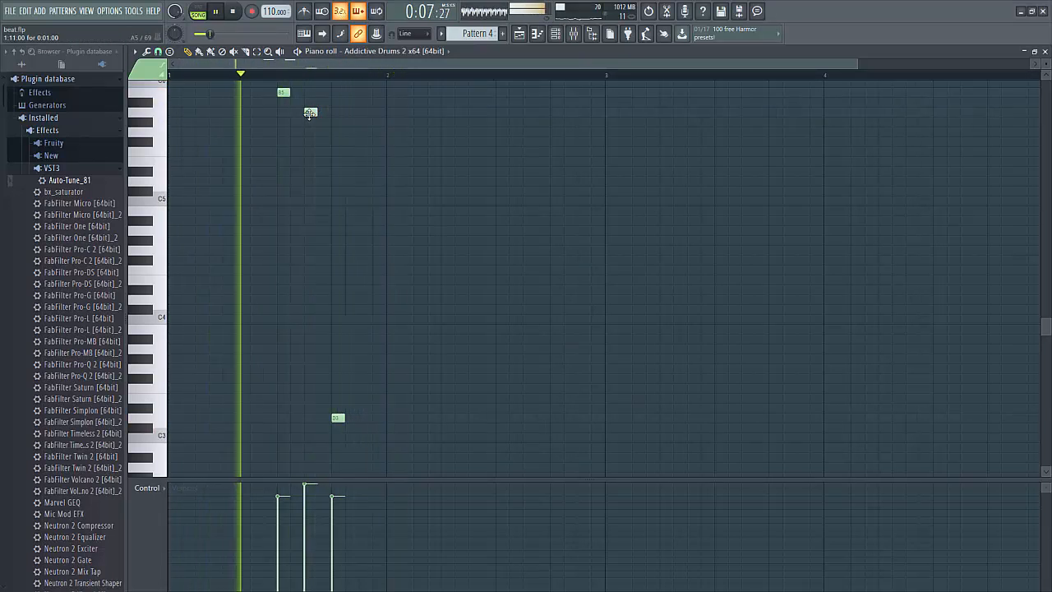
right_click(310, 112)
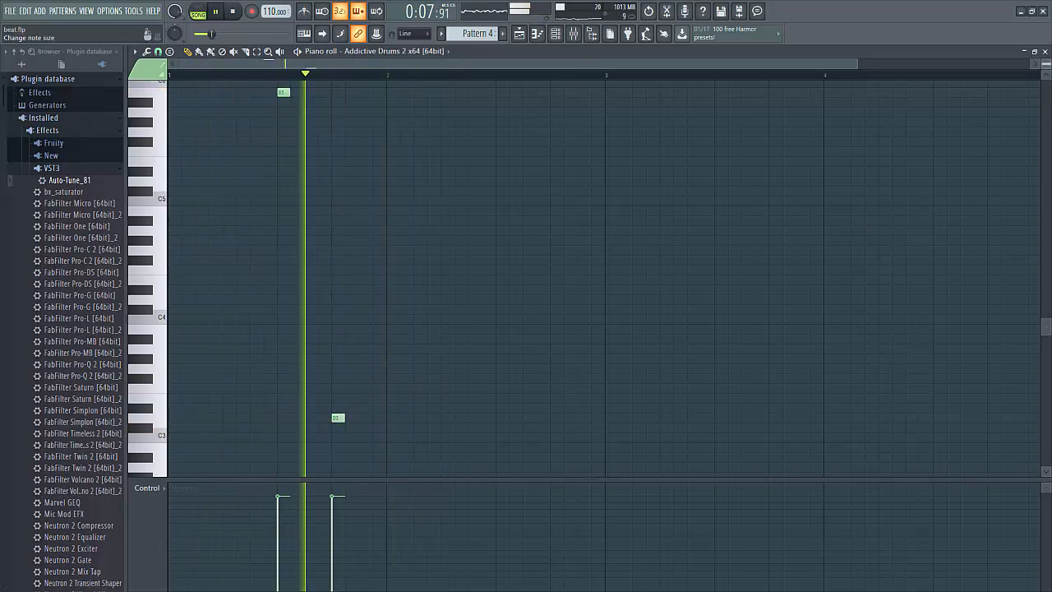
- Set the piano roll snap to Step and add a drum note above C6 at the start of bar 2
drag(1045, 75, 1045, 88)
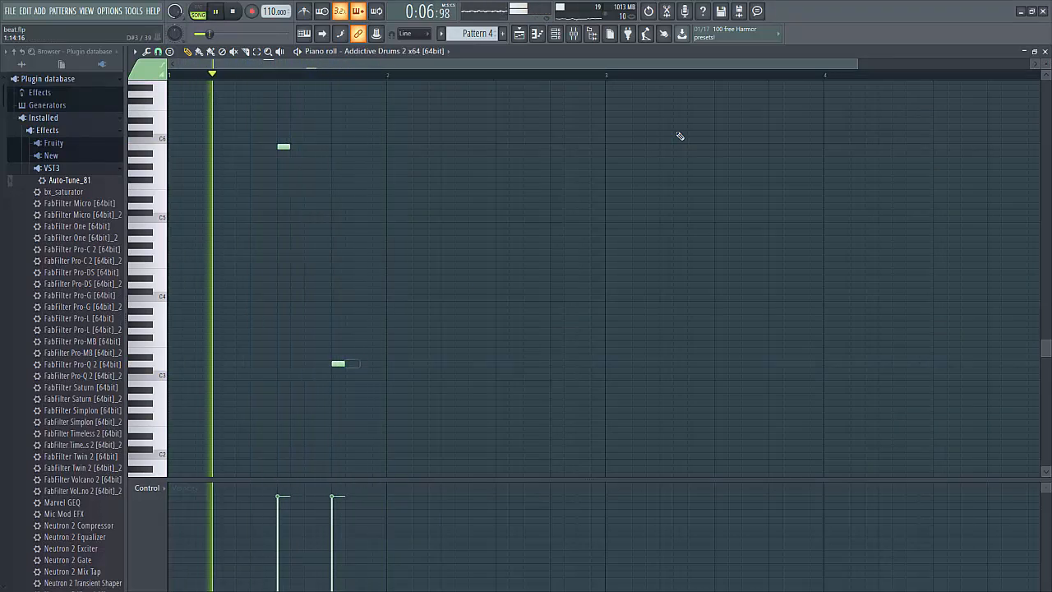
drag(859, 62, 600, 49)
click(158, 51)
click(166, 157)
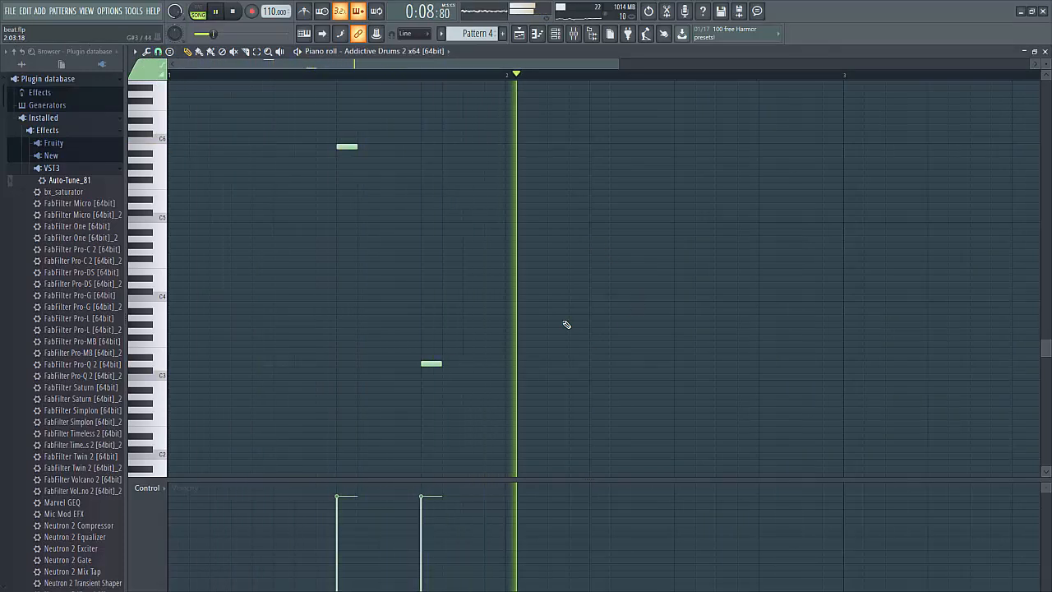
key(space)
click(510, 140)
mouse_move(515, 153)
mouse_down()
mouse_move(515, 63)
mouse_move(523, 141)
mouse_up()
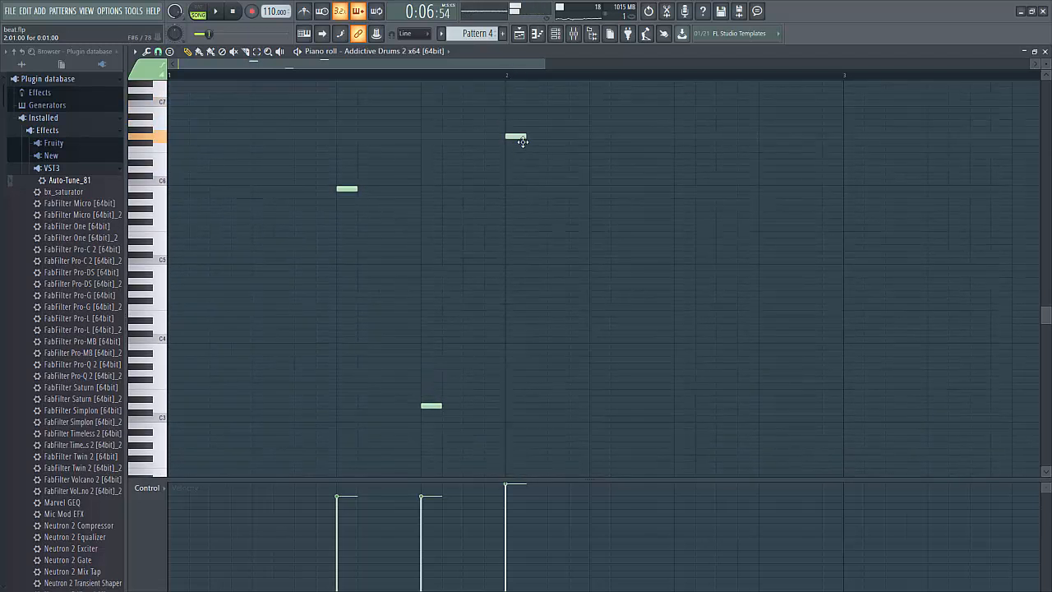
- Lower the drum note at the start of bar 2 to F6 and reduce its velocity slightly, auditioning the fill
key(space)
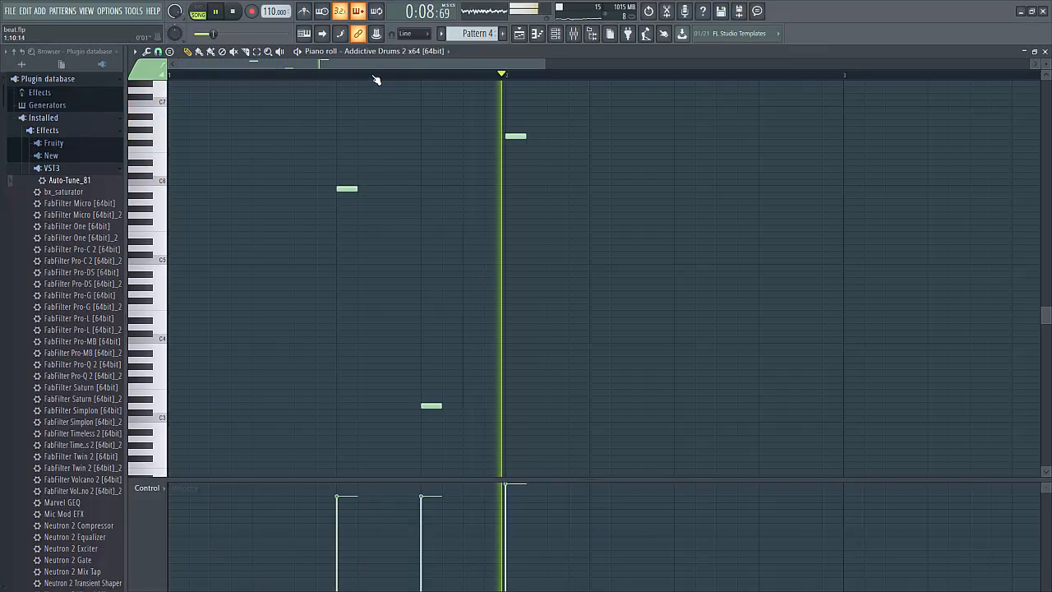
key(space)
key(space)
key(space)
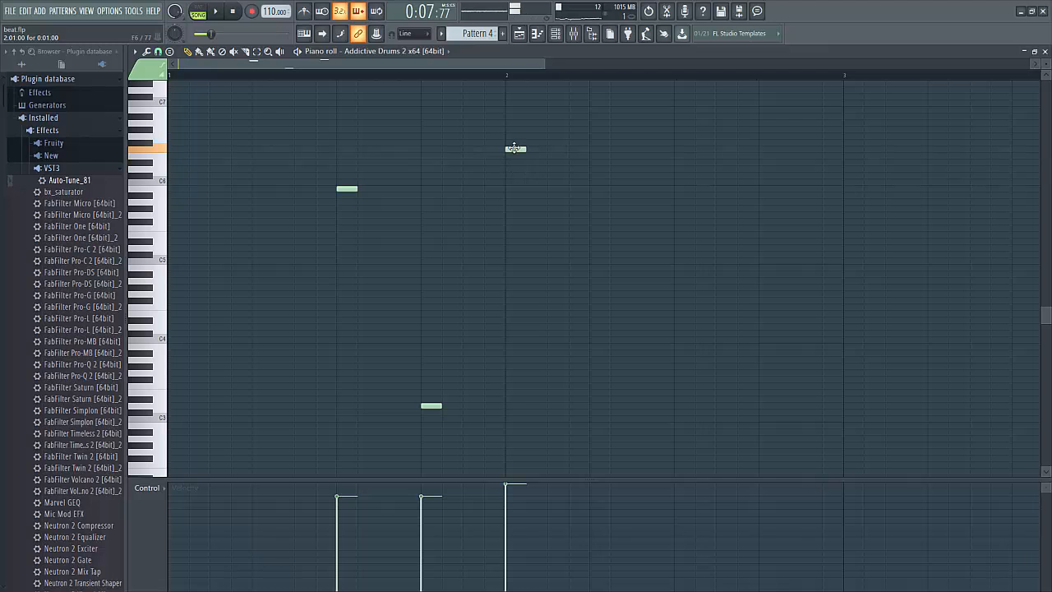
key(space)
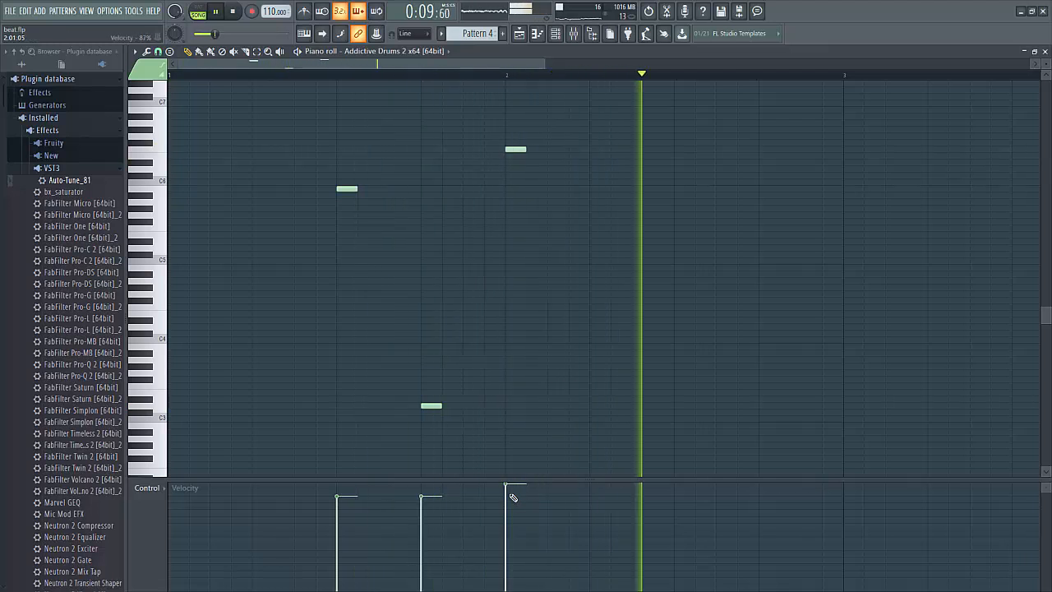
key(space)
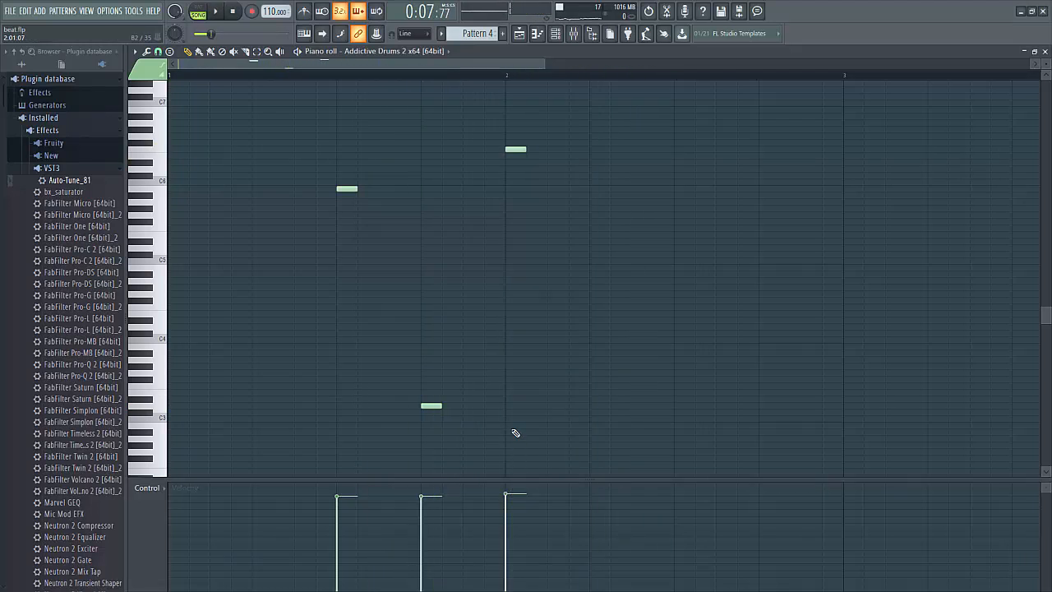
- Play back the fill and move the drum note at the start of bar 2 down to A#3
key(space)
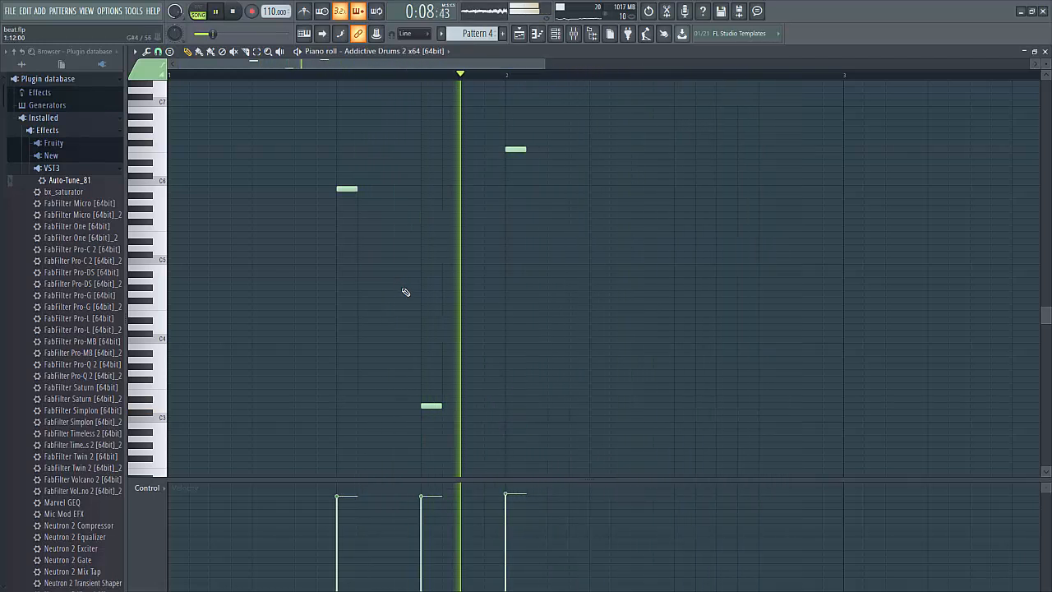
key(space)
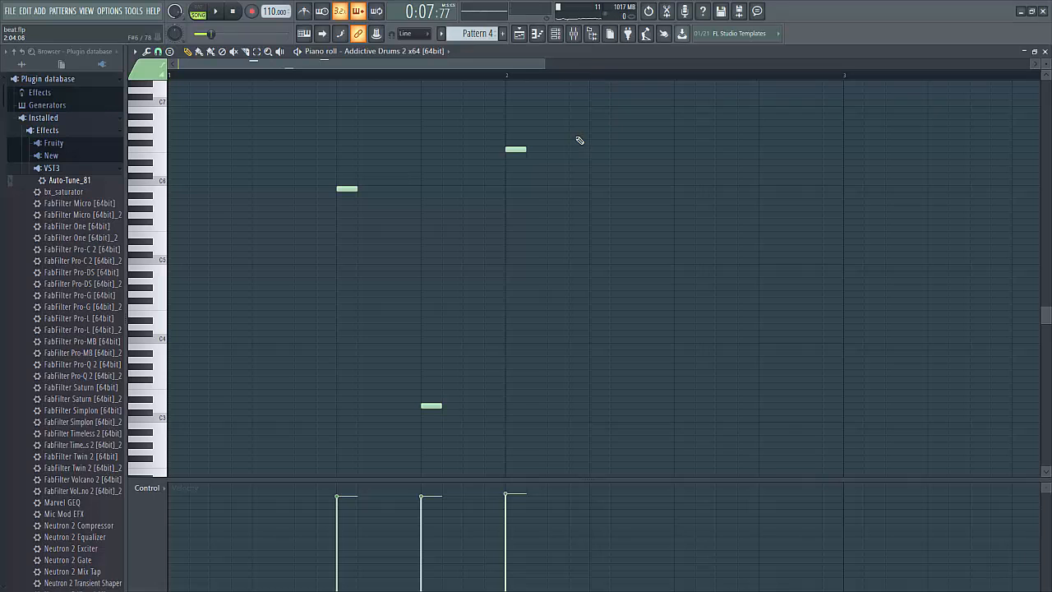
key(space)
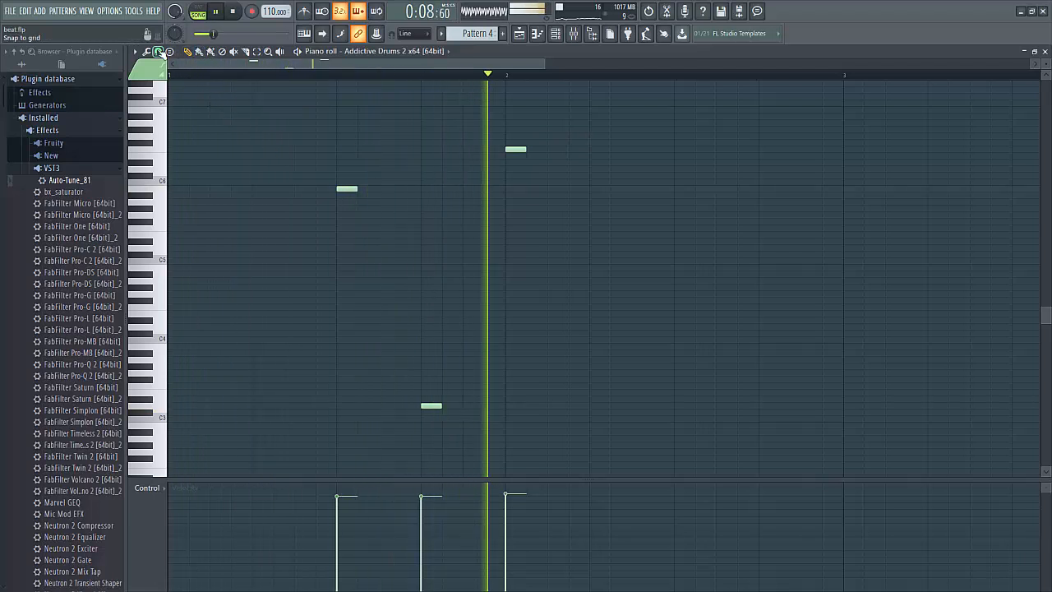
key(space)
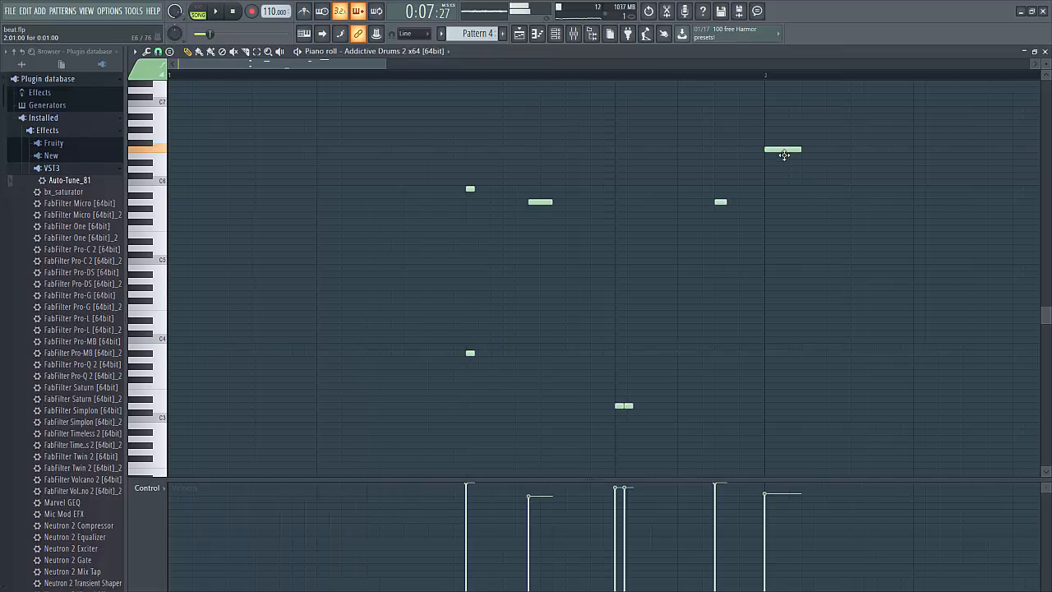
drag(784, 199, 806, 348)
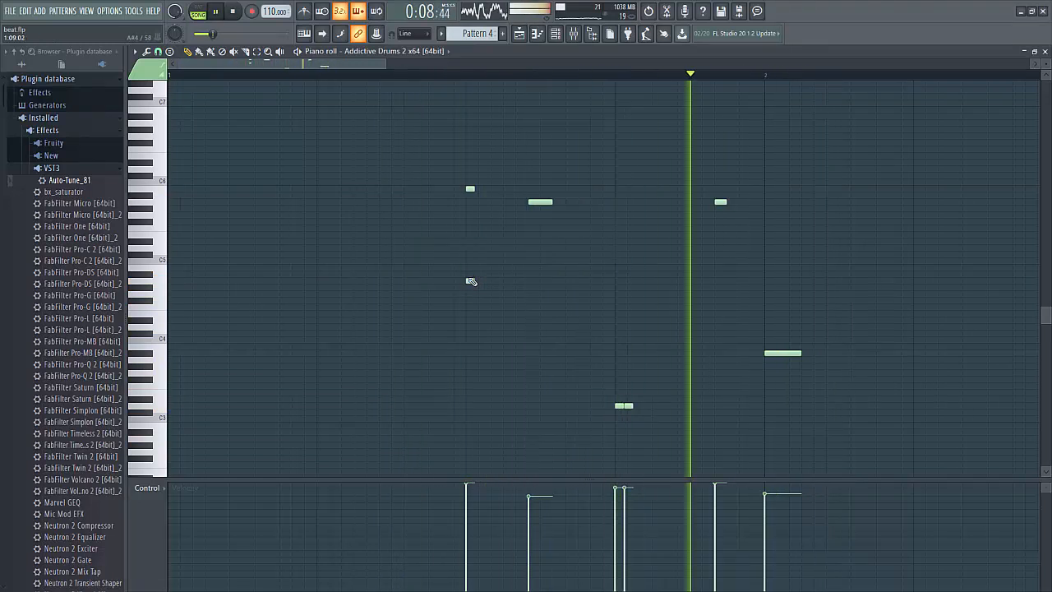
- Move the A4 drum note on beat 3 of bar 1 one step earlier and audition the fill
key(space)
click(459, 279)
key(space)
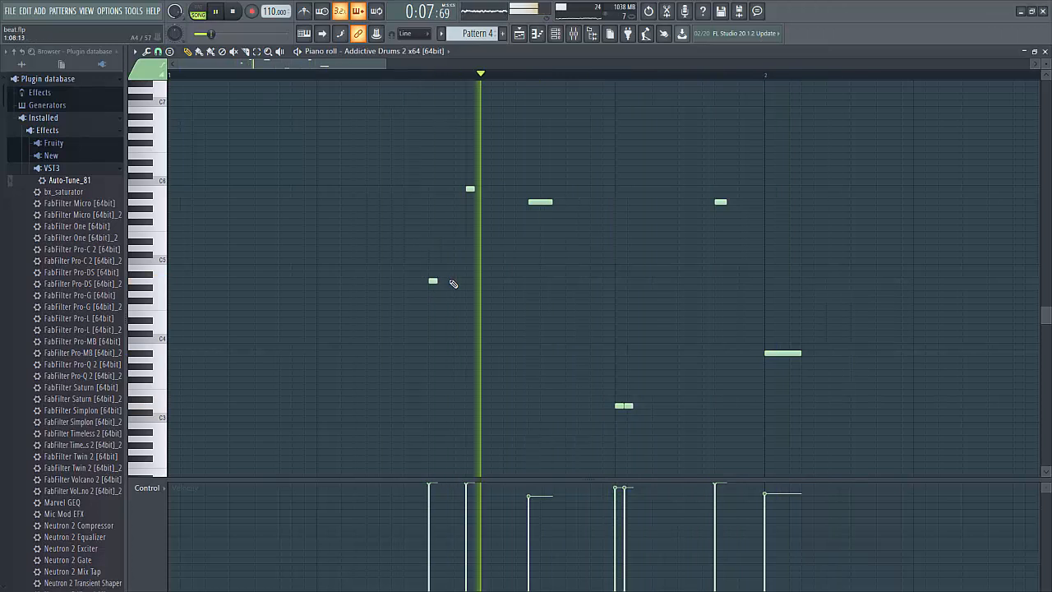
key(space)
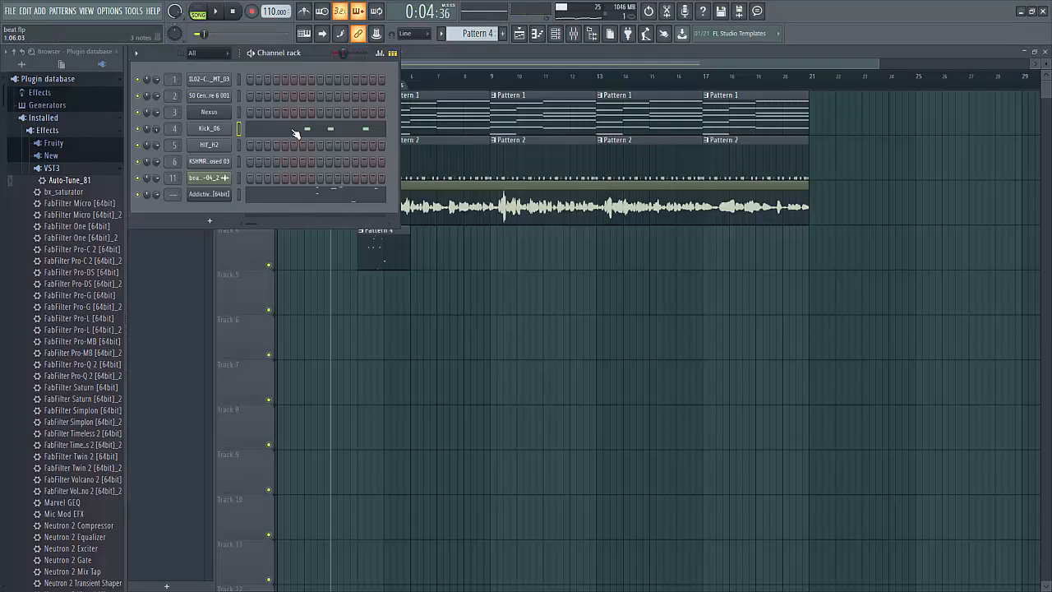
- In the Kick_06 piano roll, set snap to Step and add C5 kicks at the start and on the fourth step of bar 1
click(296, 131)
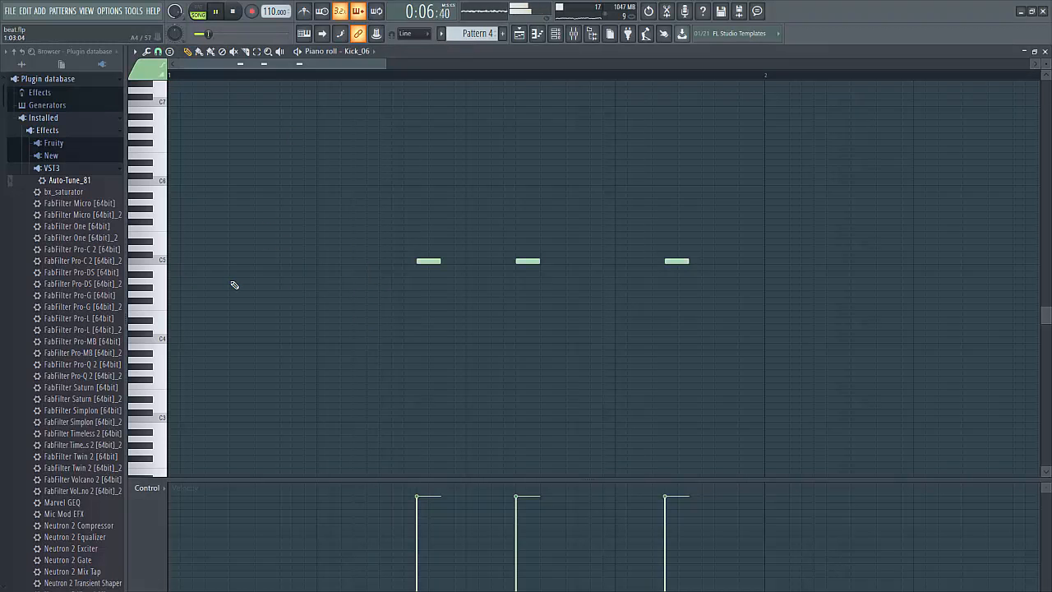
key(space)
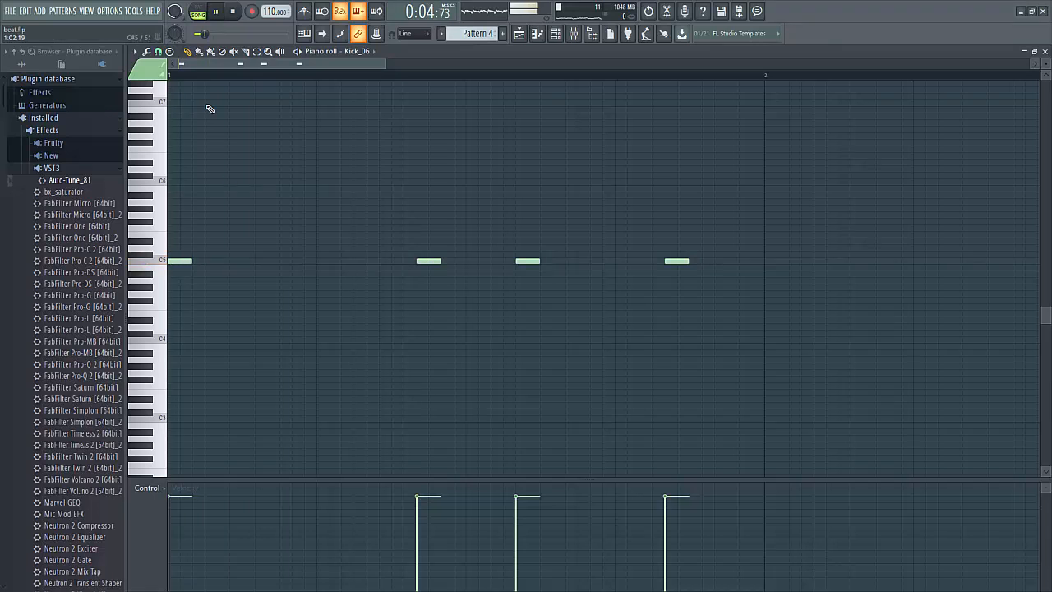
click(158, 52)
click(177, 156)
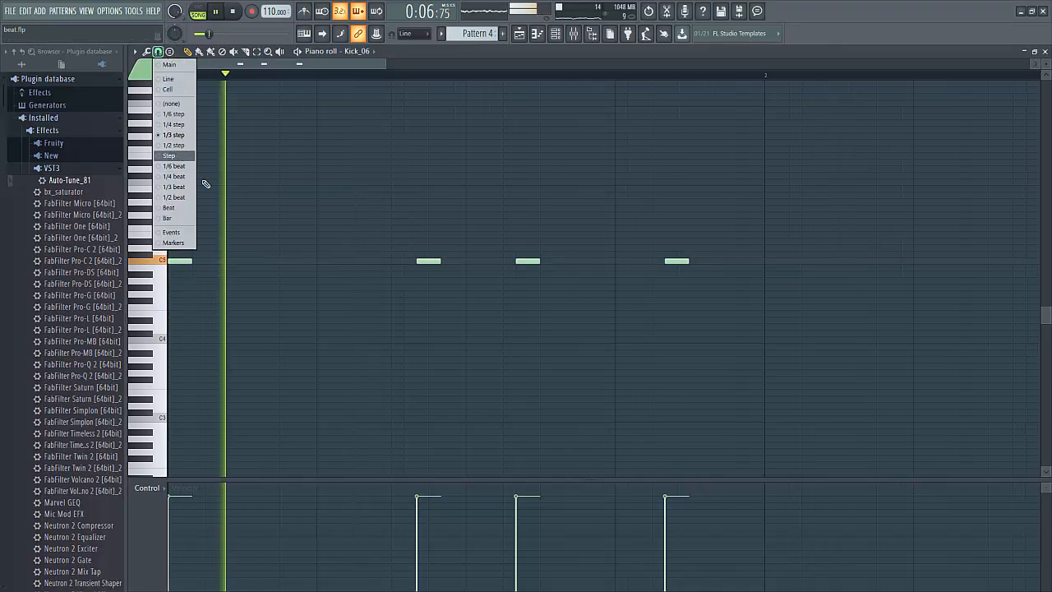
key(space)
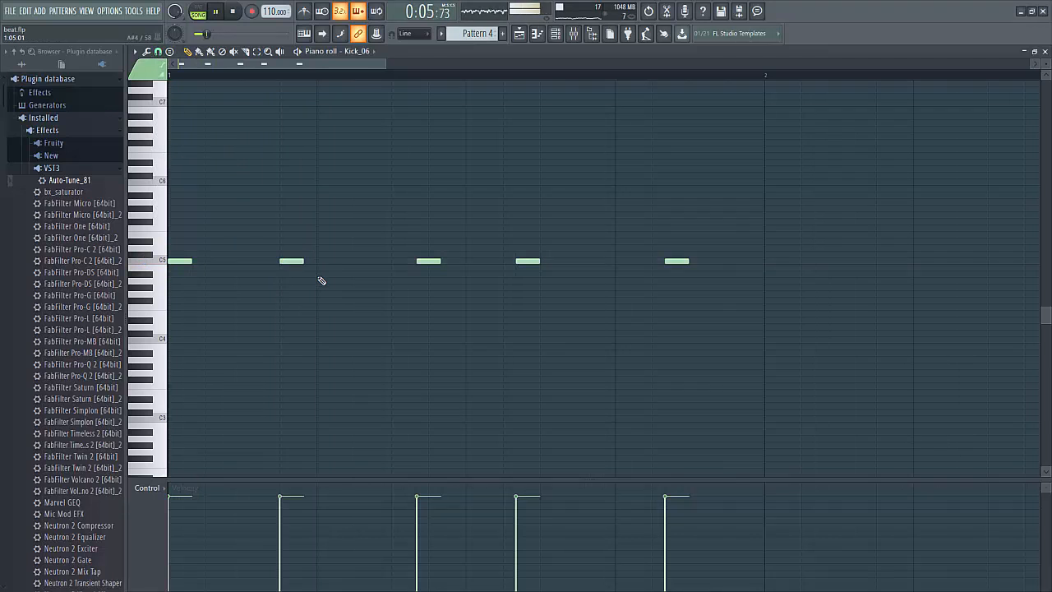
key(space)
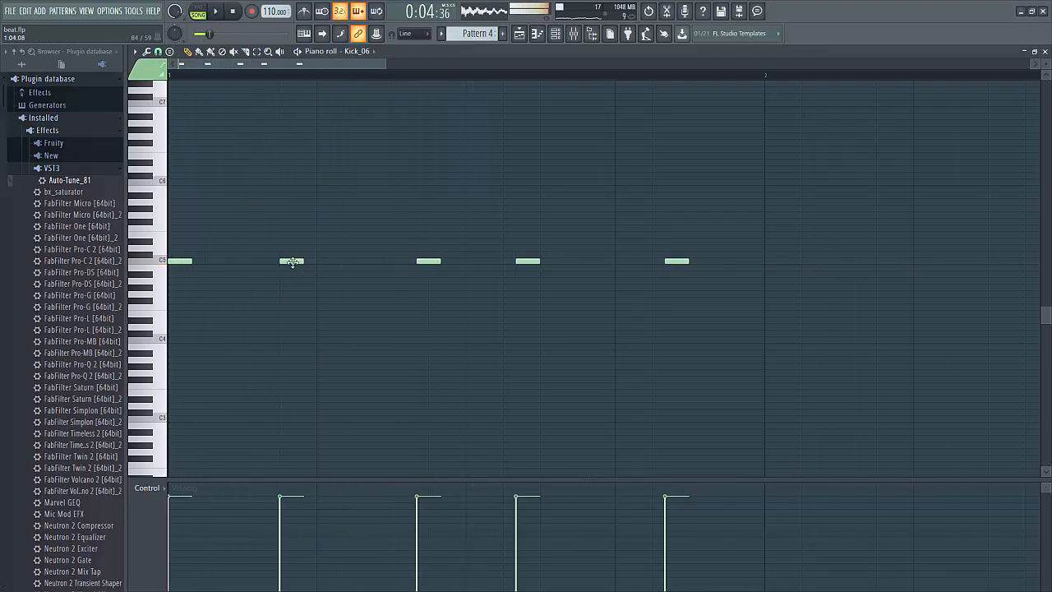
- Set the snap to 1/3 step and shift the second kick of bar 1 slightly earlier
click(165, 52)
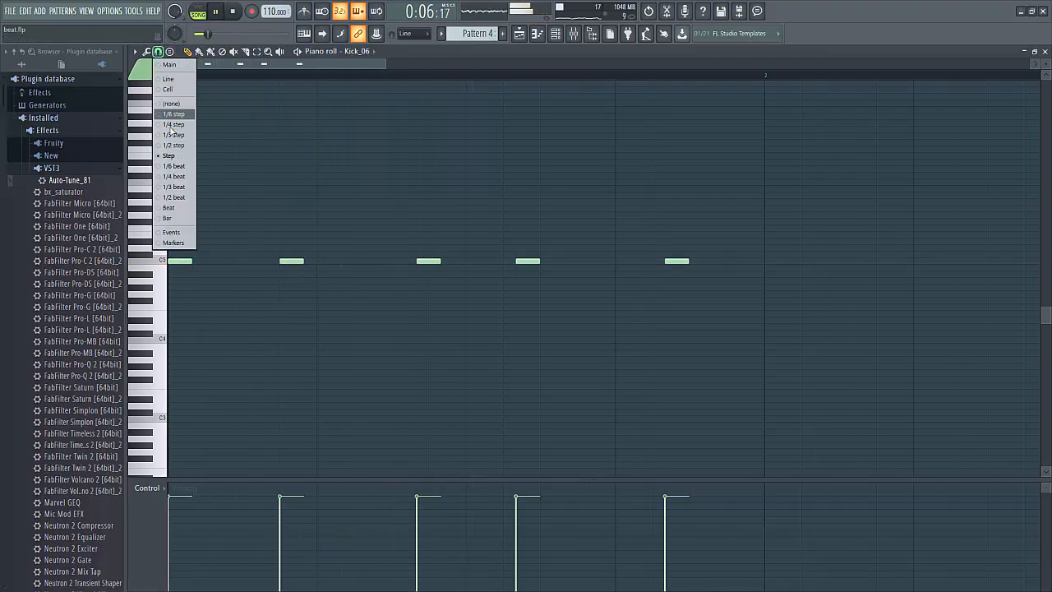
click(174, 134)
key(space)
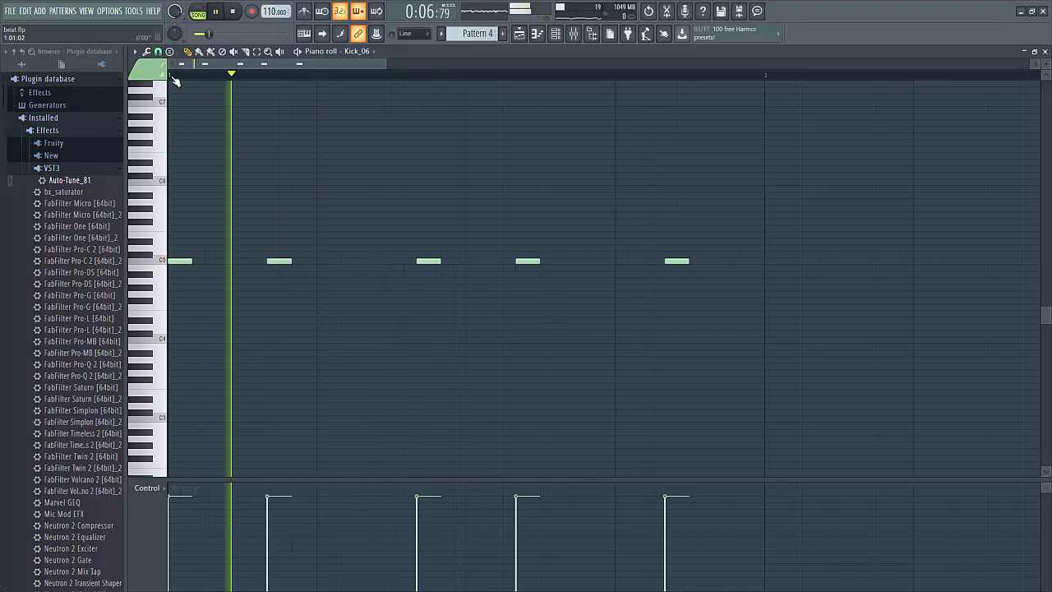
- Add a C5 kick shortly after beat 2 of bar 1, nudge it slightly earlier, and try and delete another before beat 4
click(393, 262)
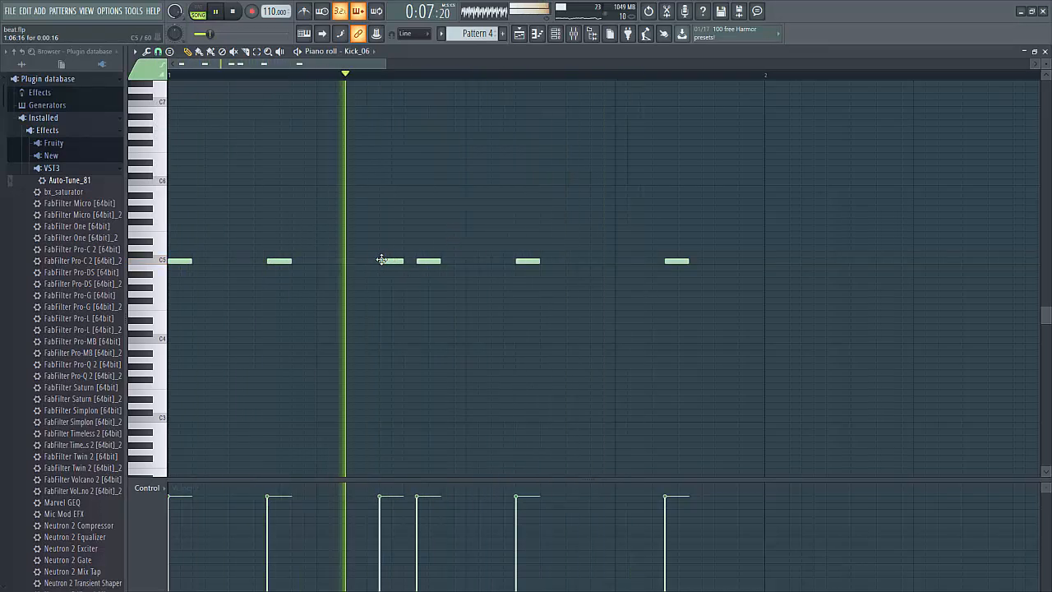
mouse_move(383, 261)
mouse_down()
mouse_move(365, 261)
mouse_move(380, 261)
mouse_up()
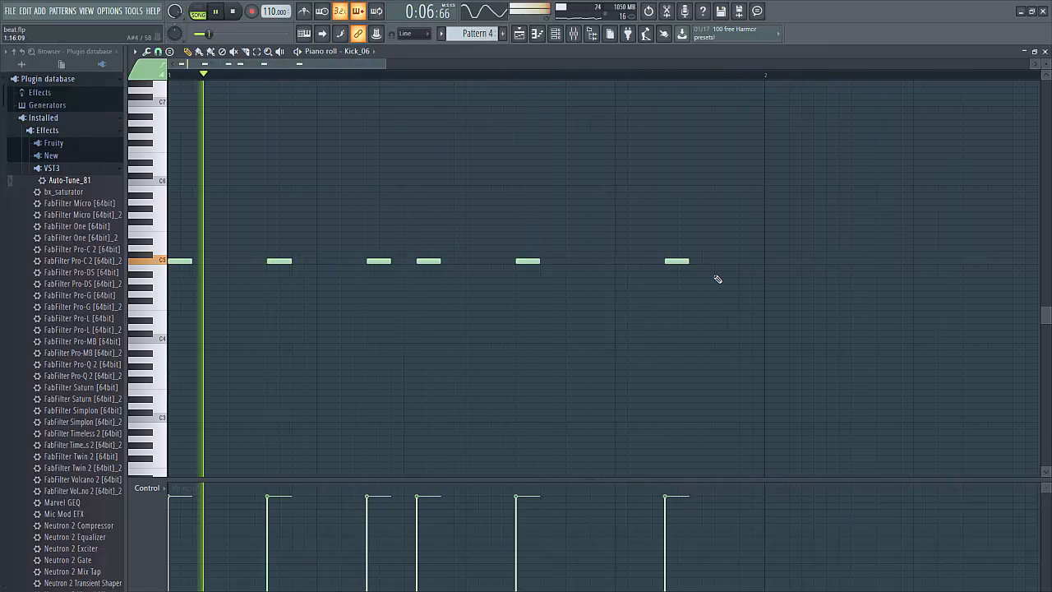
click(568, 262)
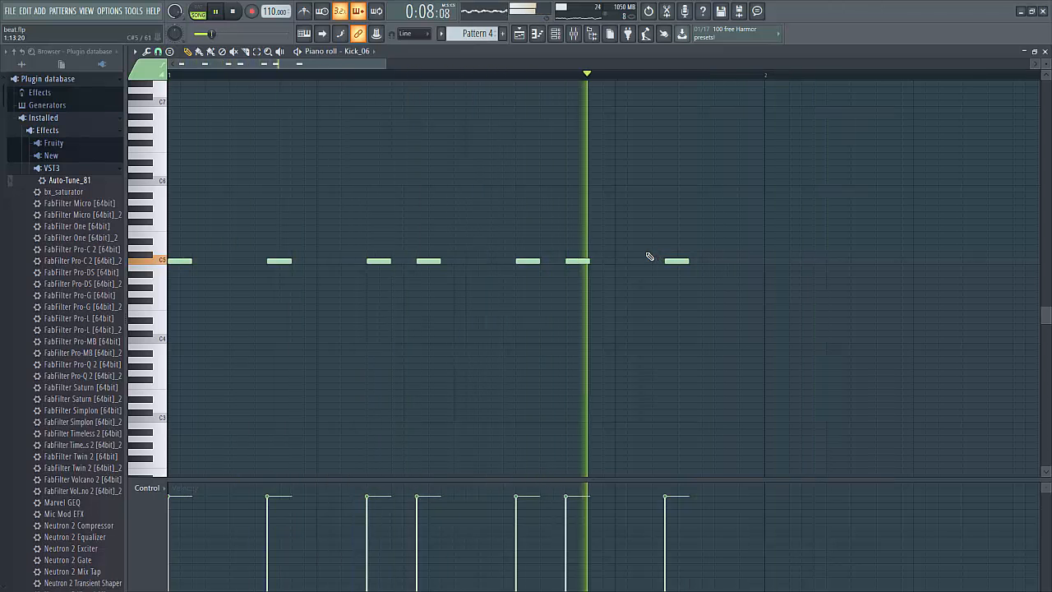
right_click(578, 262)
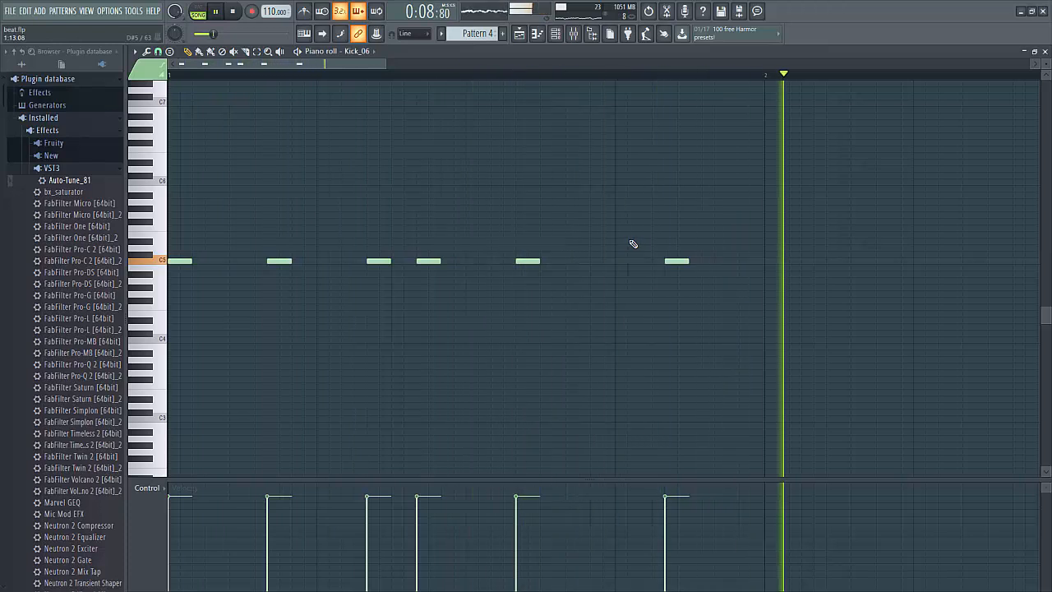
- Show the playlist and play the section with the Pattern 4 fill leading into the chorus
click(520, 34)
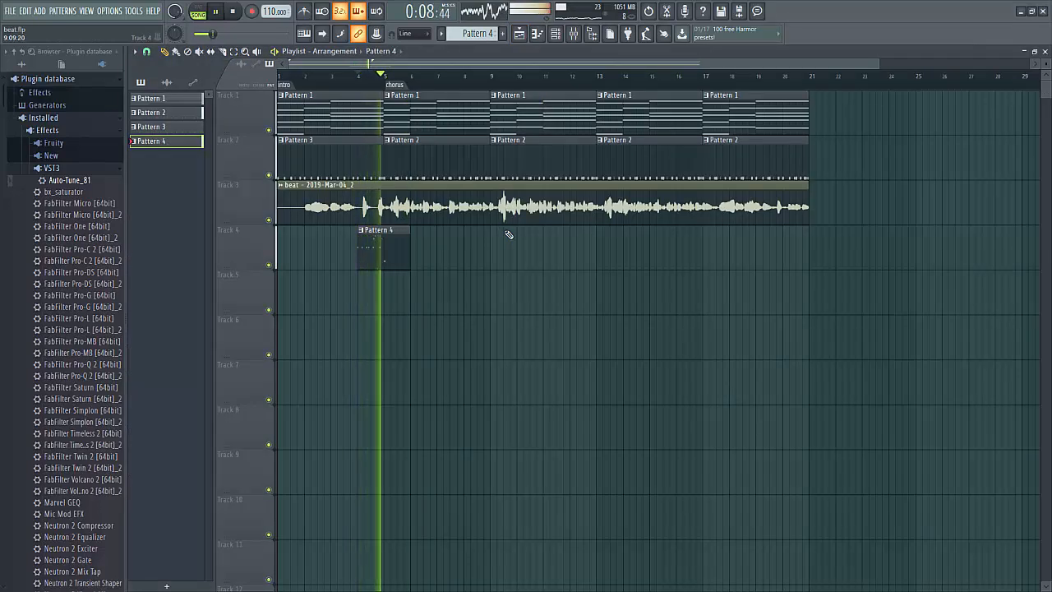
click(369, 64)
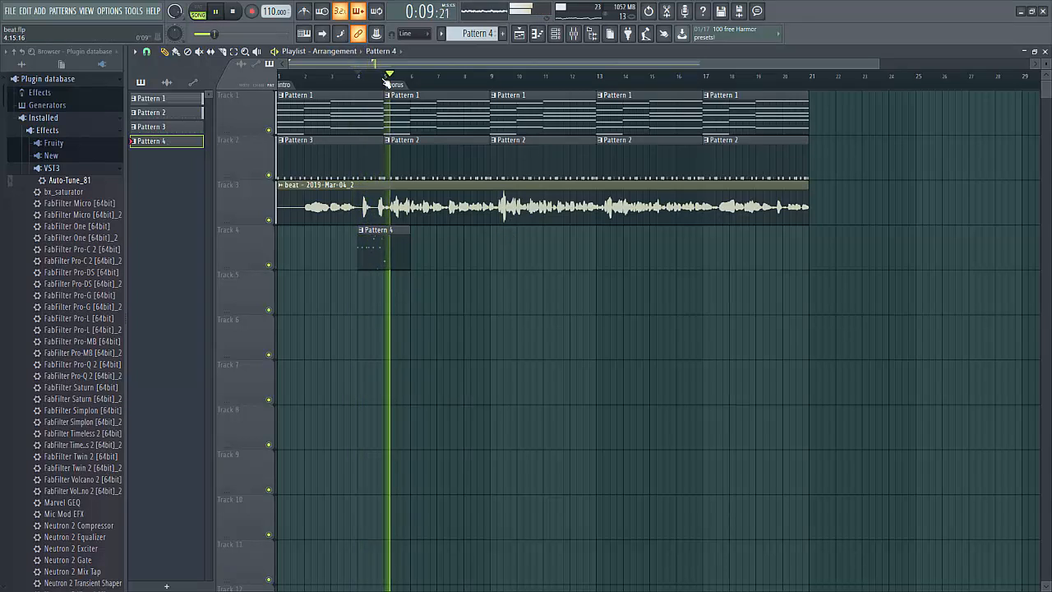
click(352, 76)
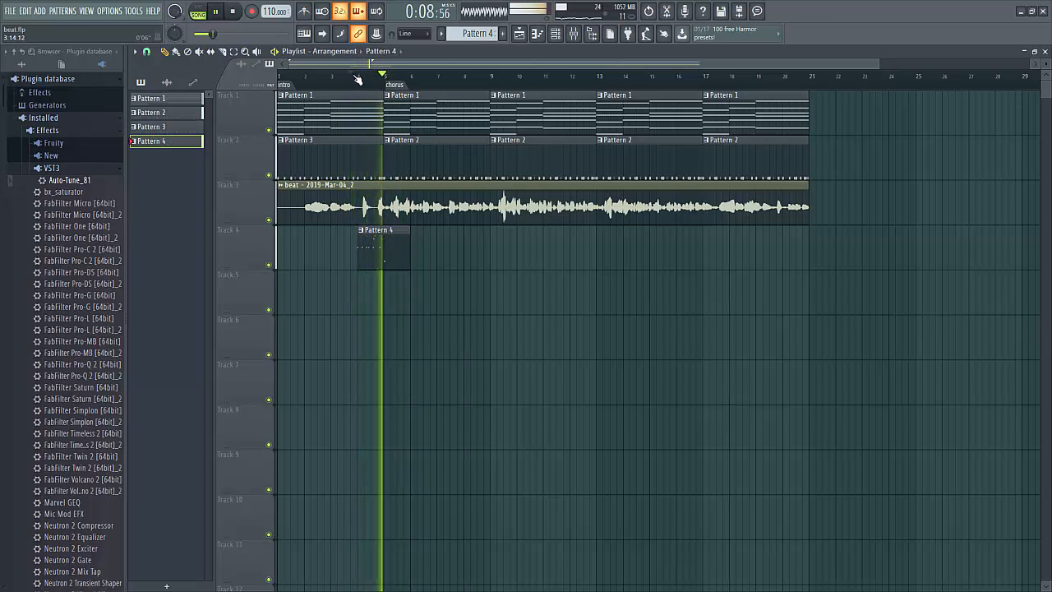
click(574, 33)
key(space)
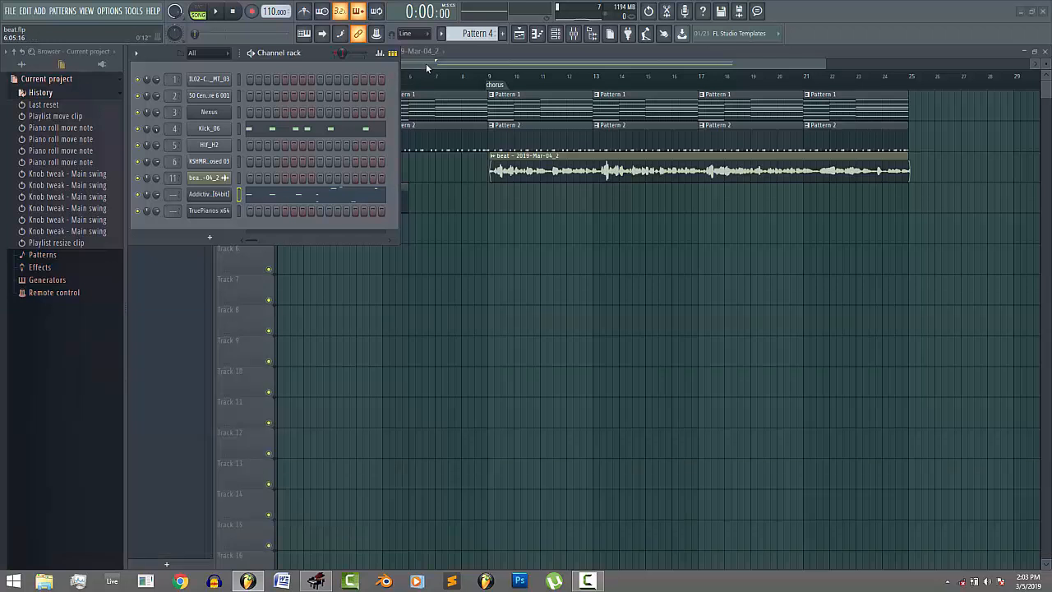
- Add a Purity instrument channel to the channel rack
click(426, 72)
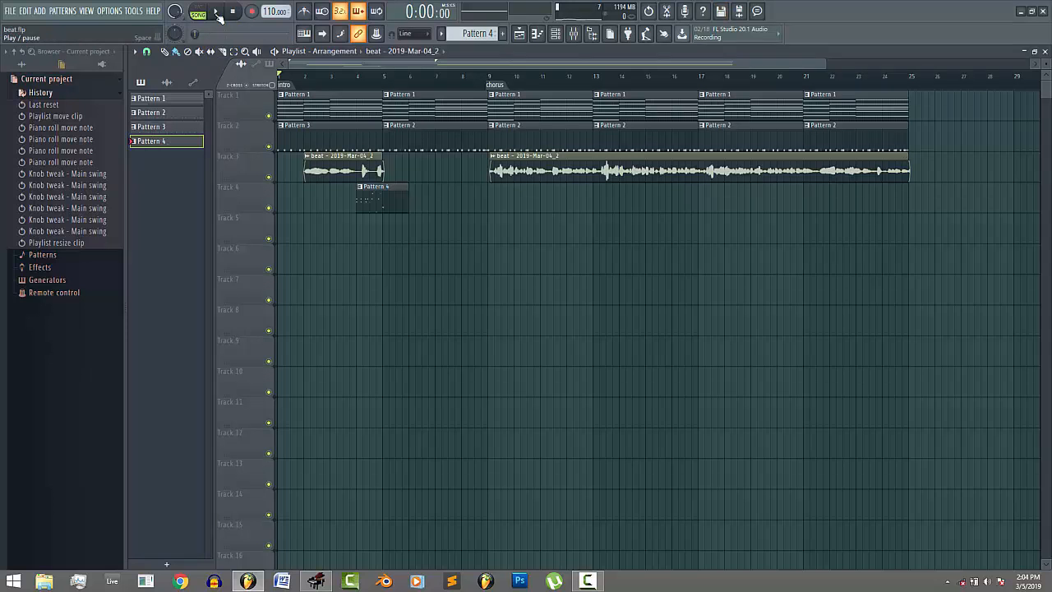
click(564, 37)
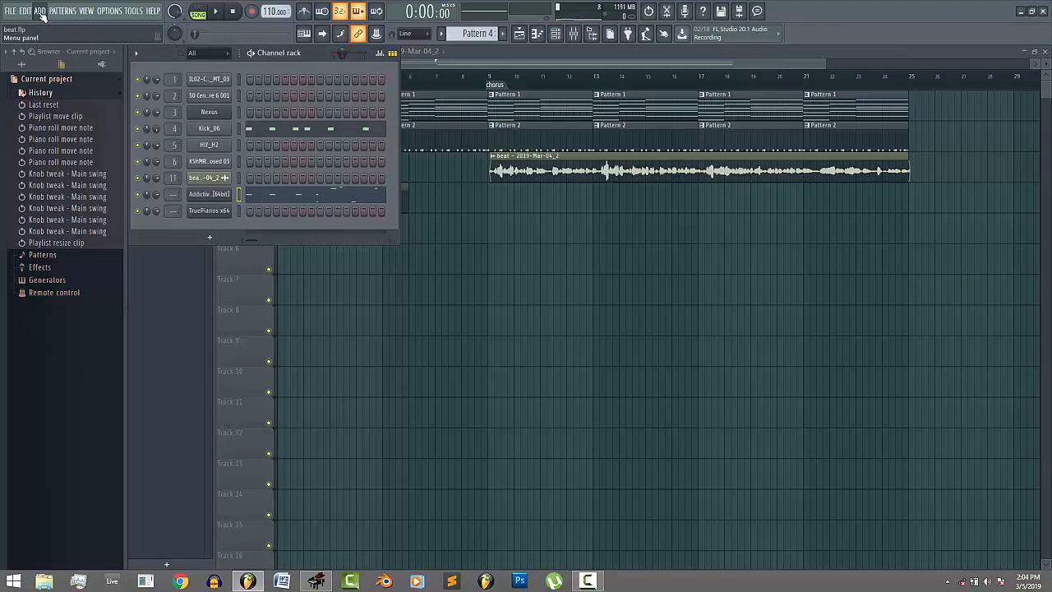
click(39, 11)
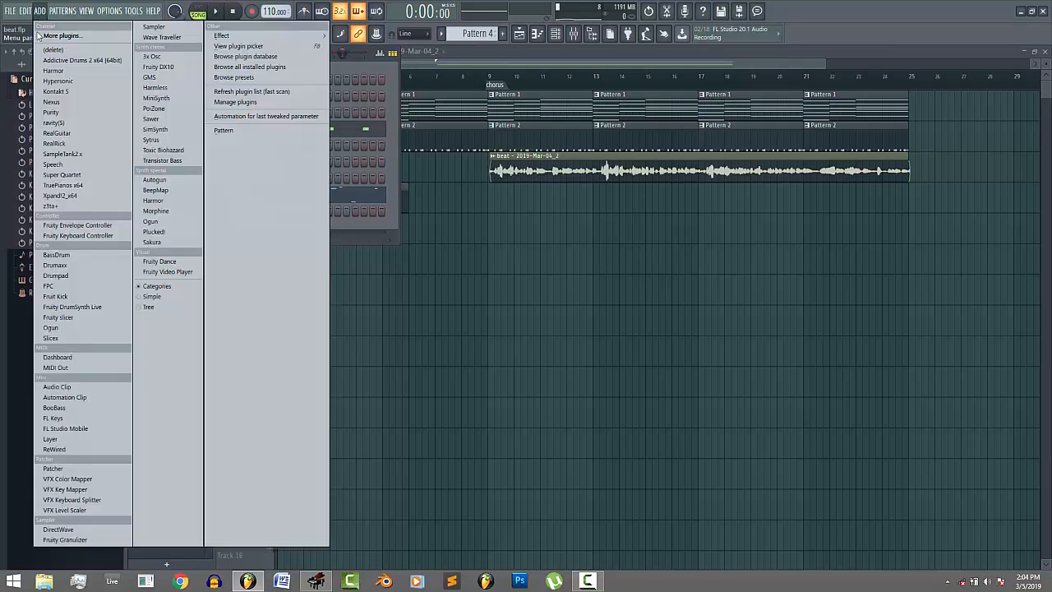
click(71, 117)
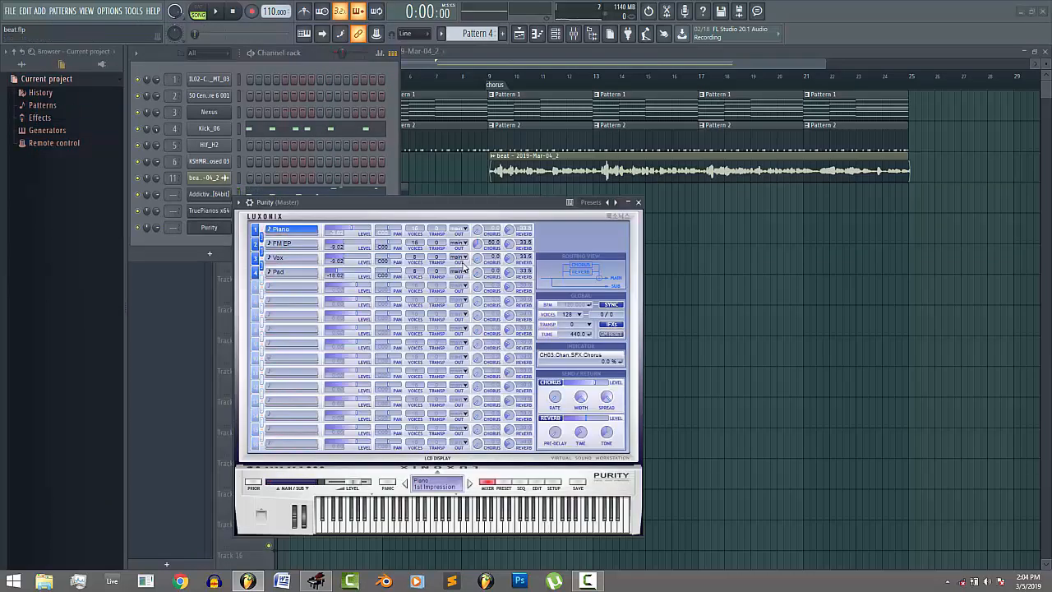
- Try the AC.Upright Bass sound from the Bass Guitar category in Purity's first slot
click(274, 231)
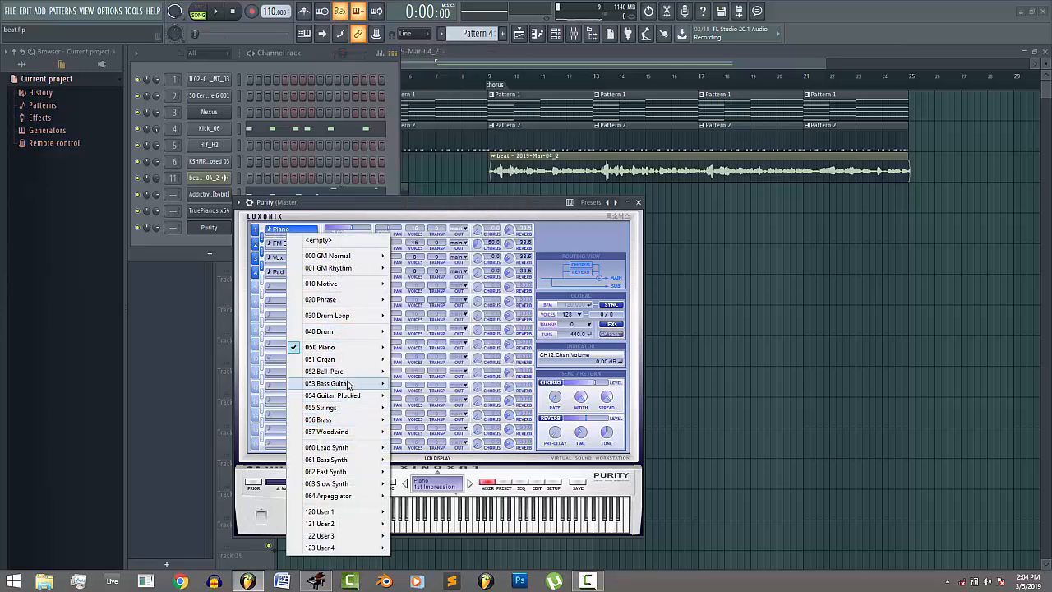
mouse_move(347, 384)
click(429, 46)
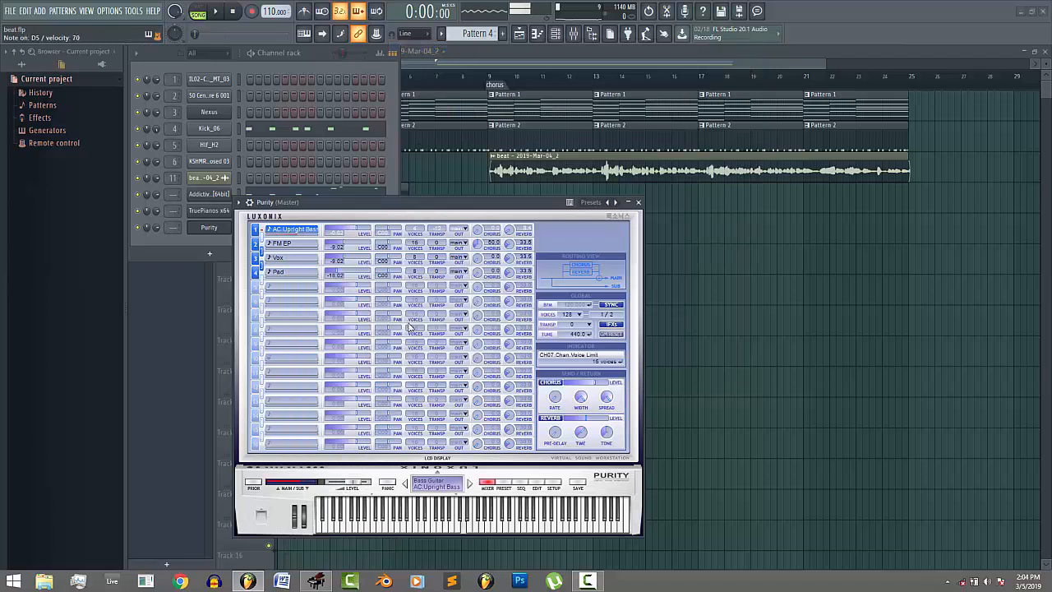
- Load AnA BassGuitar from the Bass Guitar category into Purity's first slot, and return to the playlist
click(293, 233)
mouse_move(345, 383)
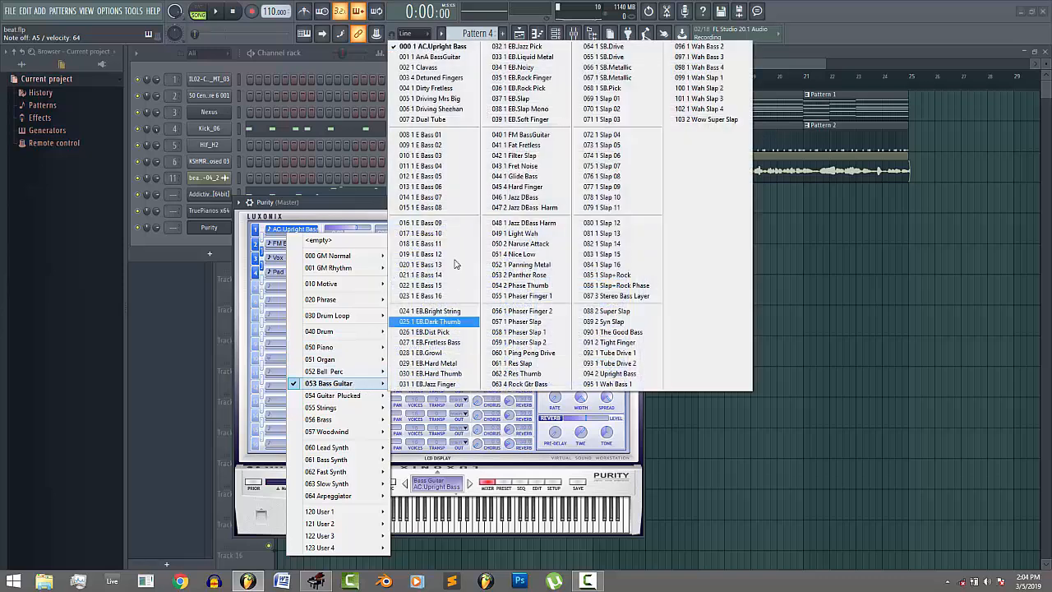
click(448, 59)
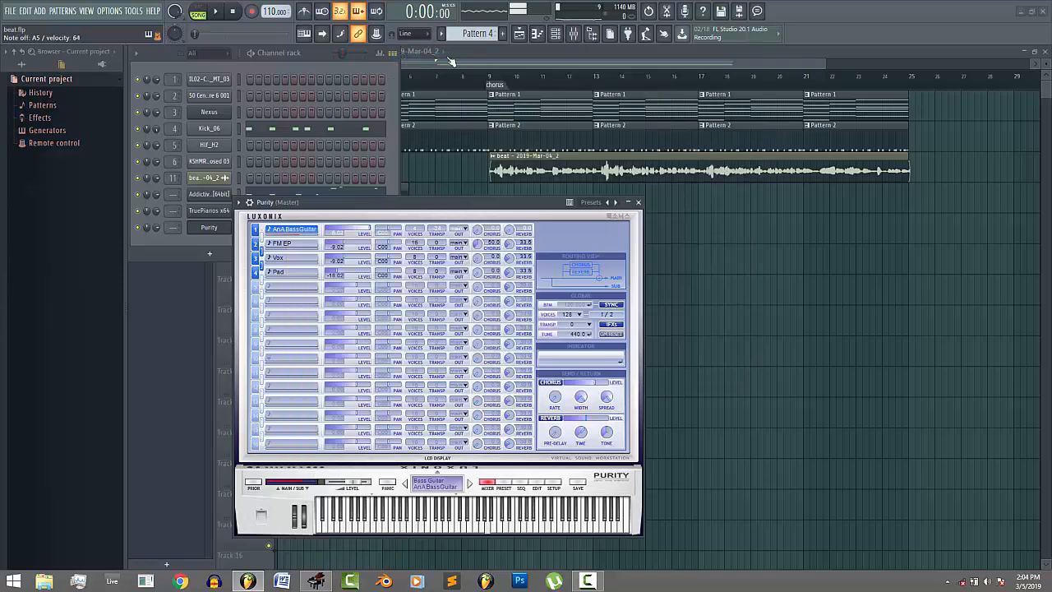
click(638, 203)
click(490, 64)
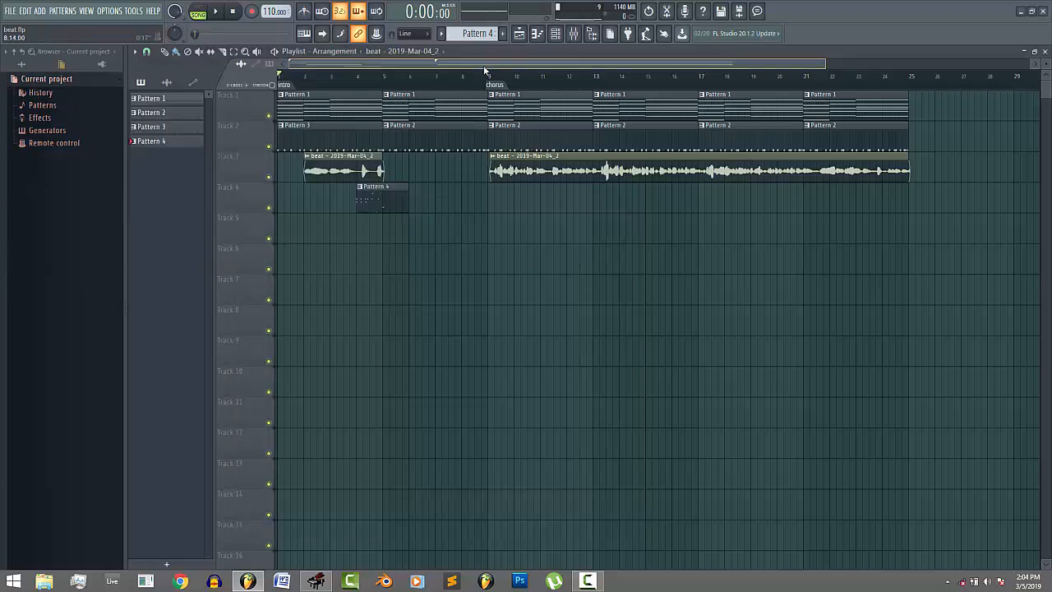
- Switch to Virtual MIDI Piano Keyboard and try out notes with the bass guitar sound
click(314, 582)
key(y)
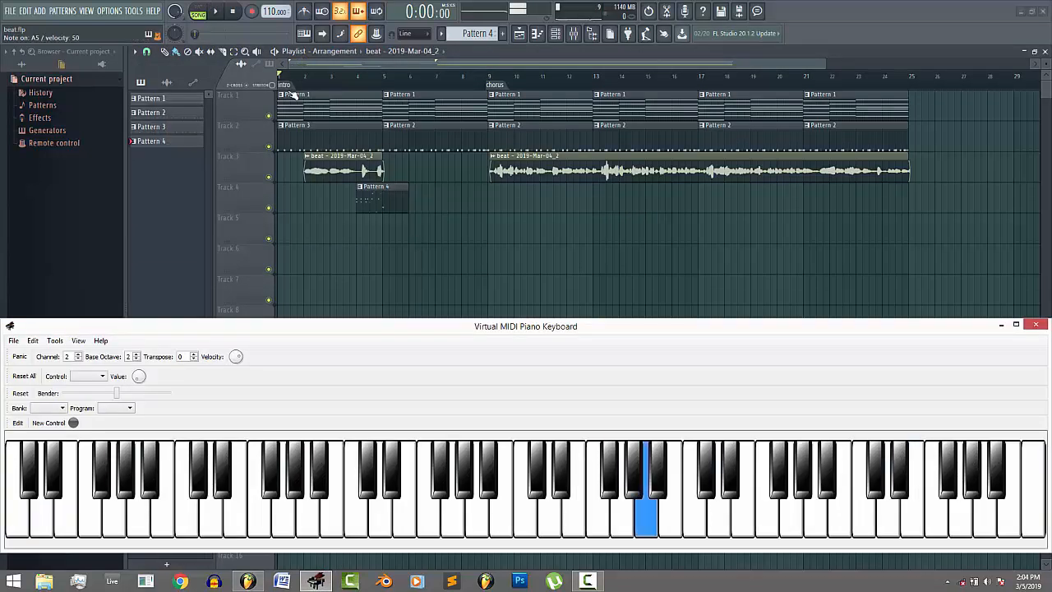
key(r)
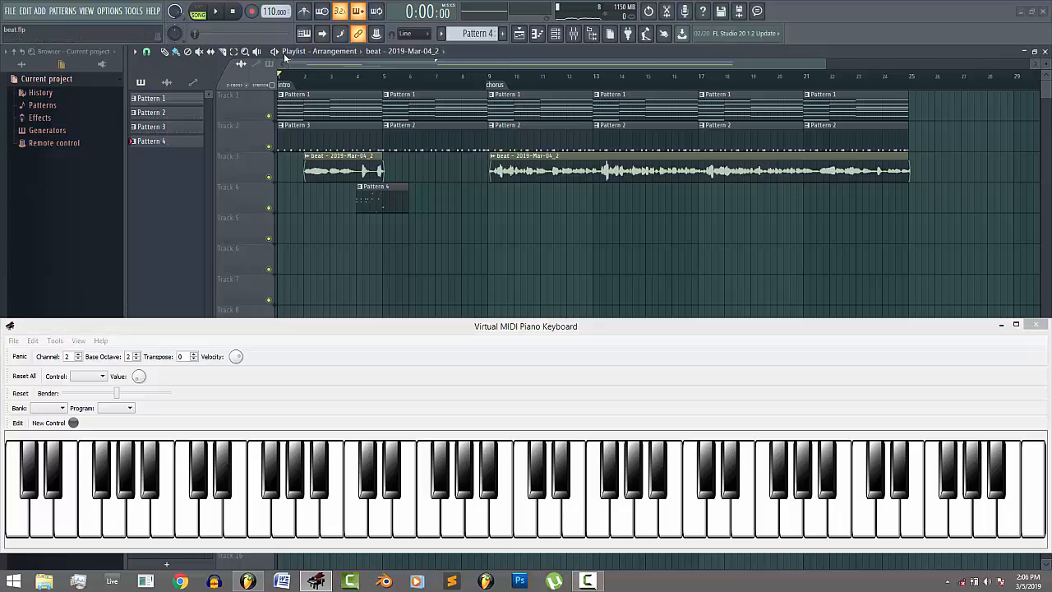
key(j)
key(r)
key(r)
key(t)
key(r)
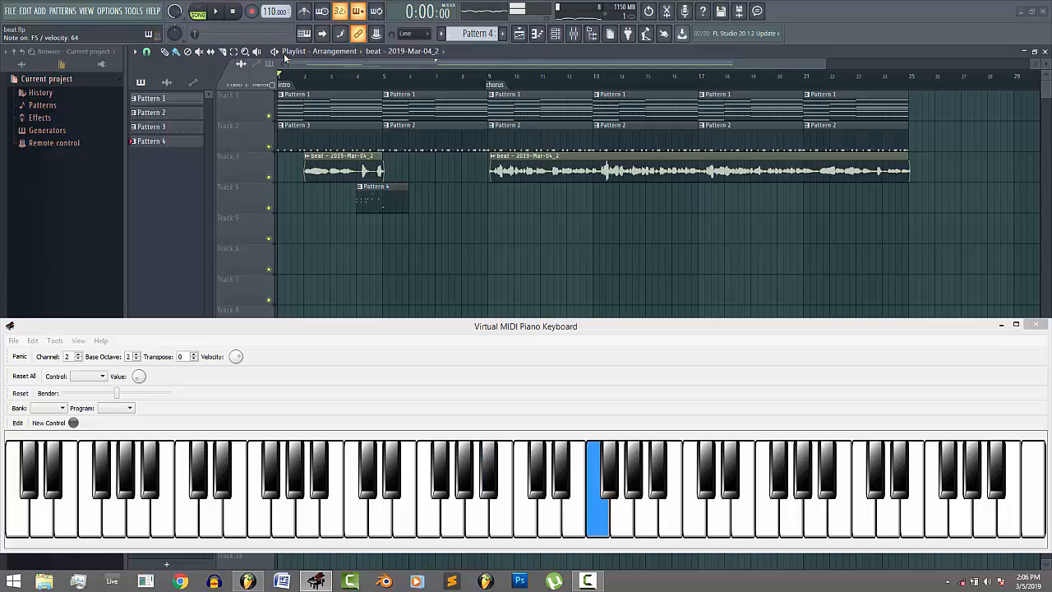
- Record a bass guitar line into Pattern 5 from bar 4 into the chorus, playing along with the song, and stop near bar 14
key(q)
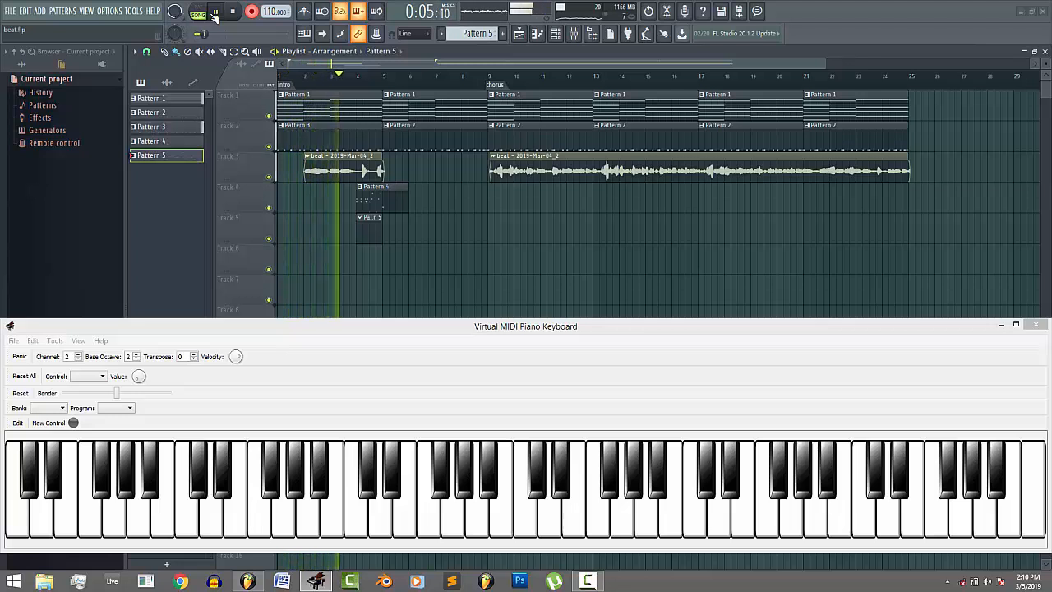
key(i)
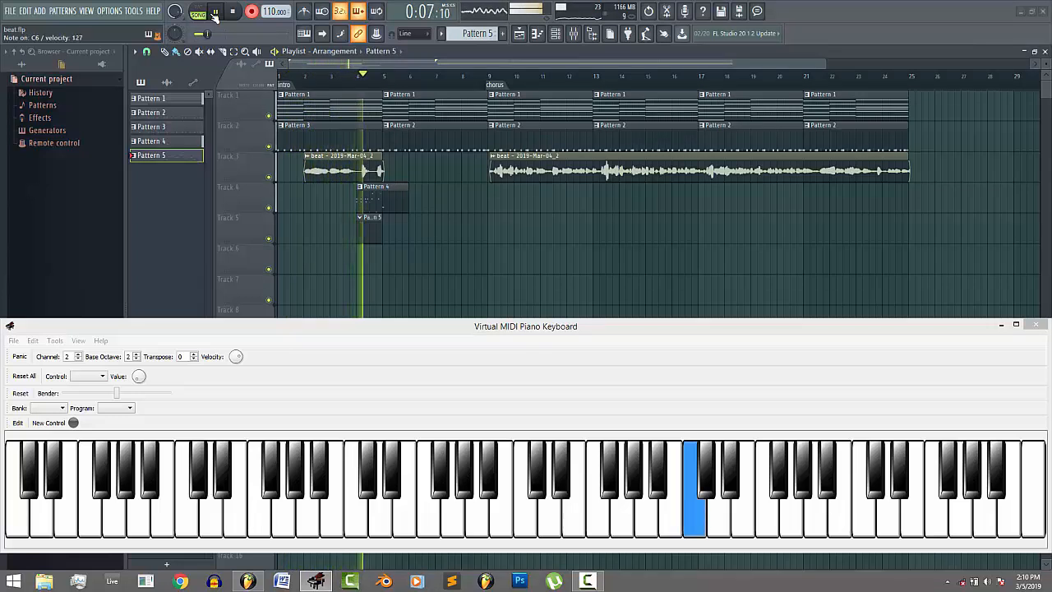
key(q)
key(q)
key(7)
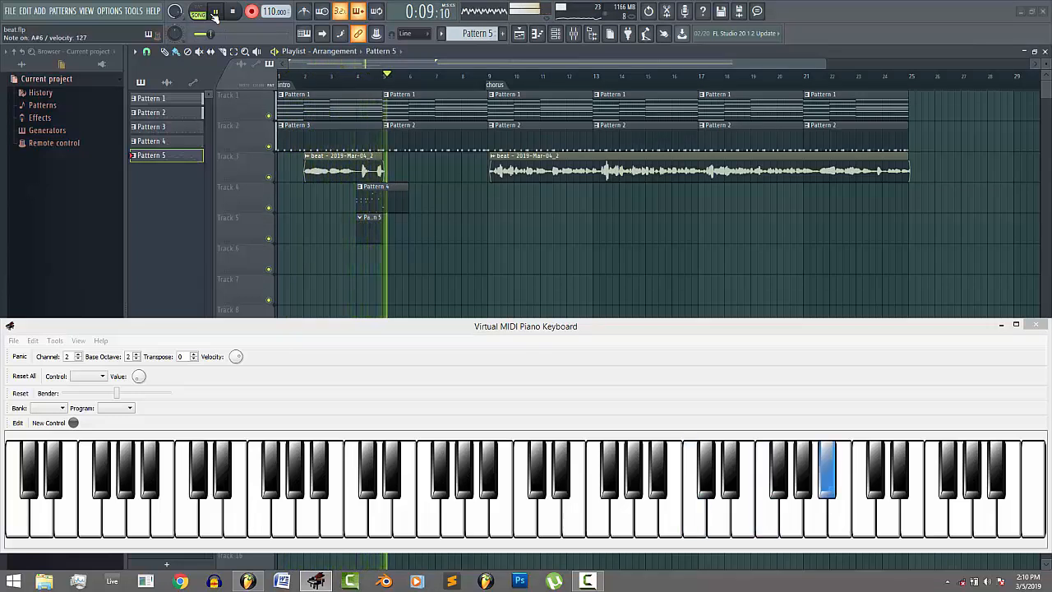
key(7)
key(i)
key(r)
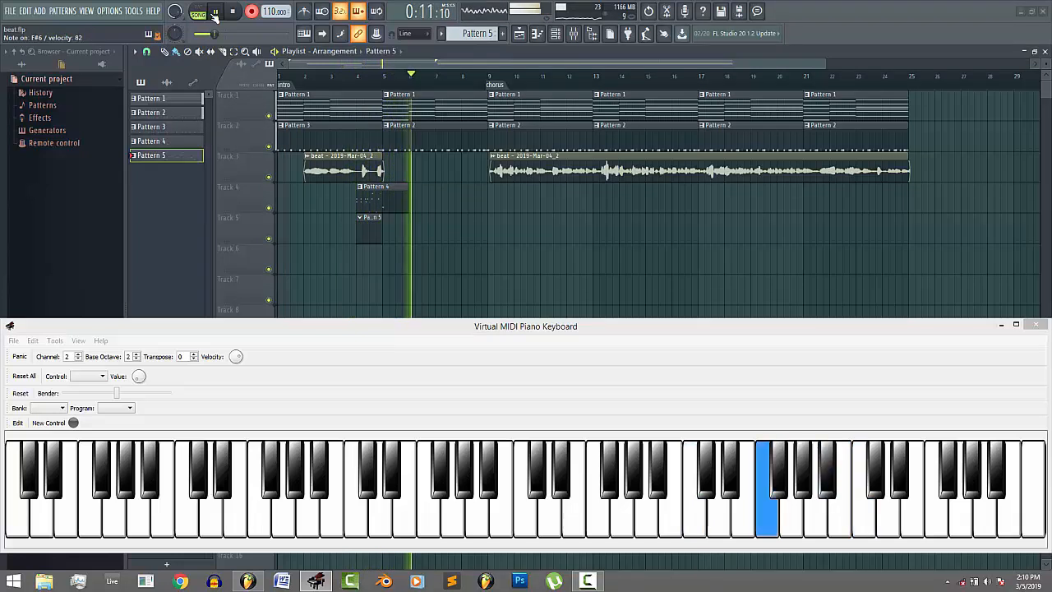
key(q)
key(w)
key(e)
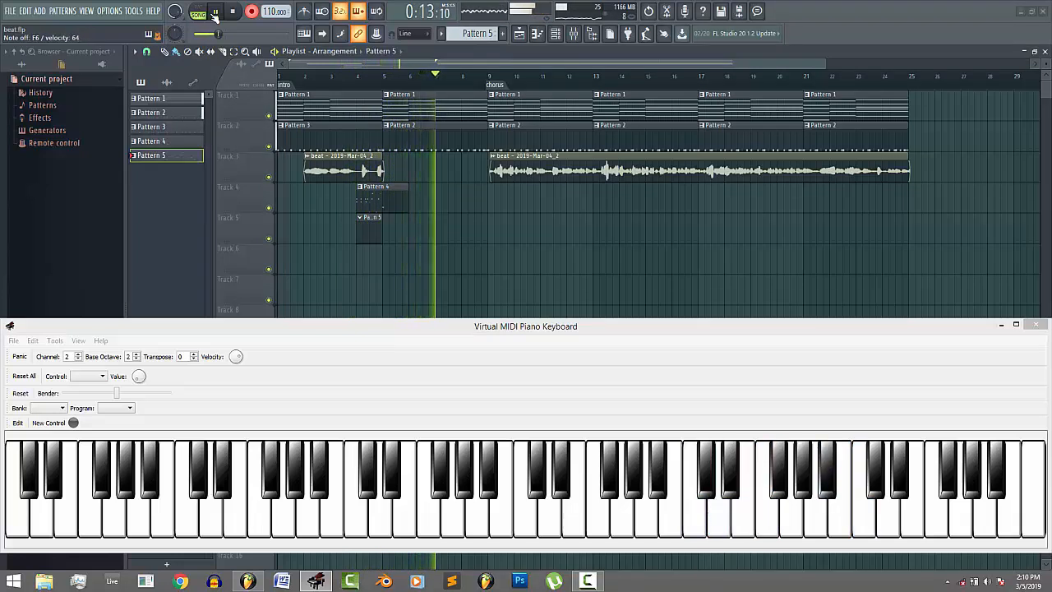
key(y)
key(t)
key(o)
key(y)
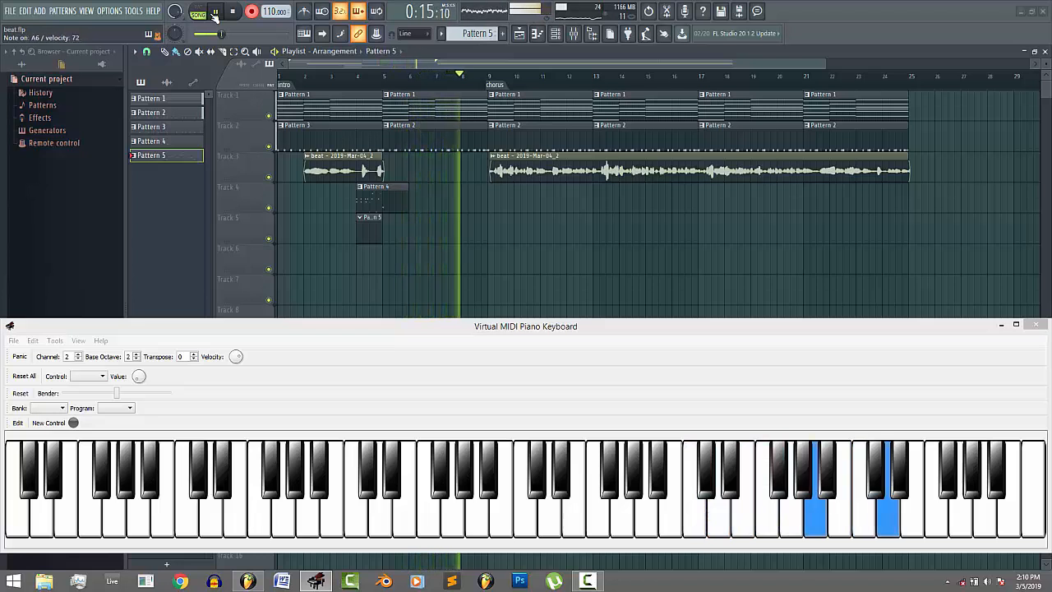
key(r)
key(w)
key(r)
key(n)
key(q)
key(b)
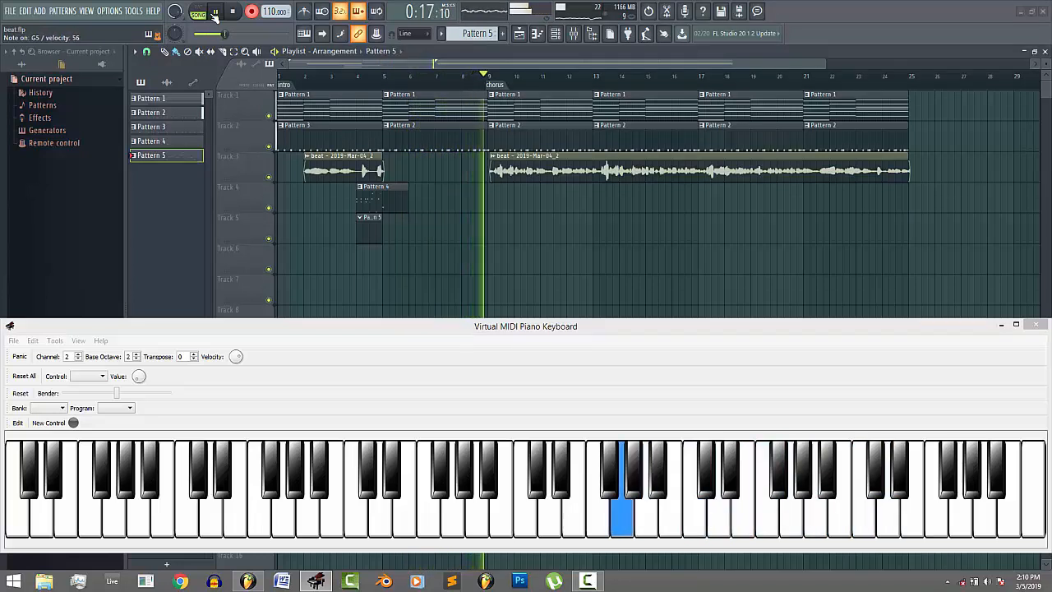
key(x)
key(j)
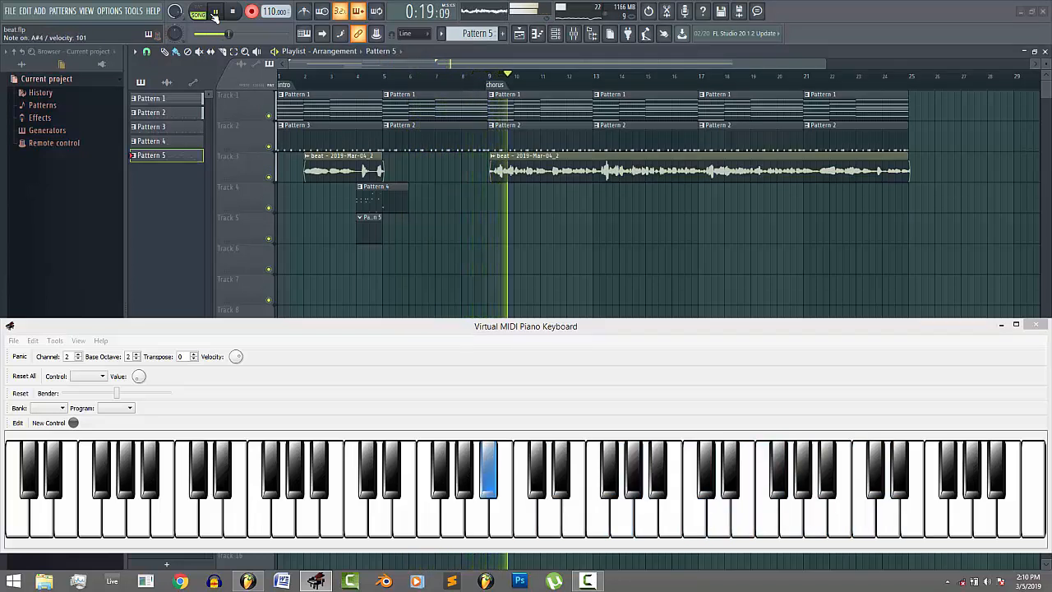
key(v)
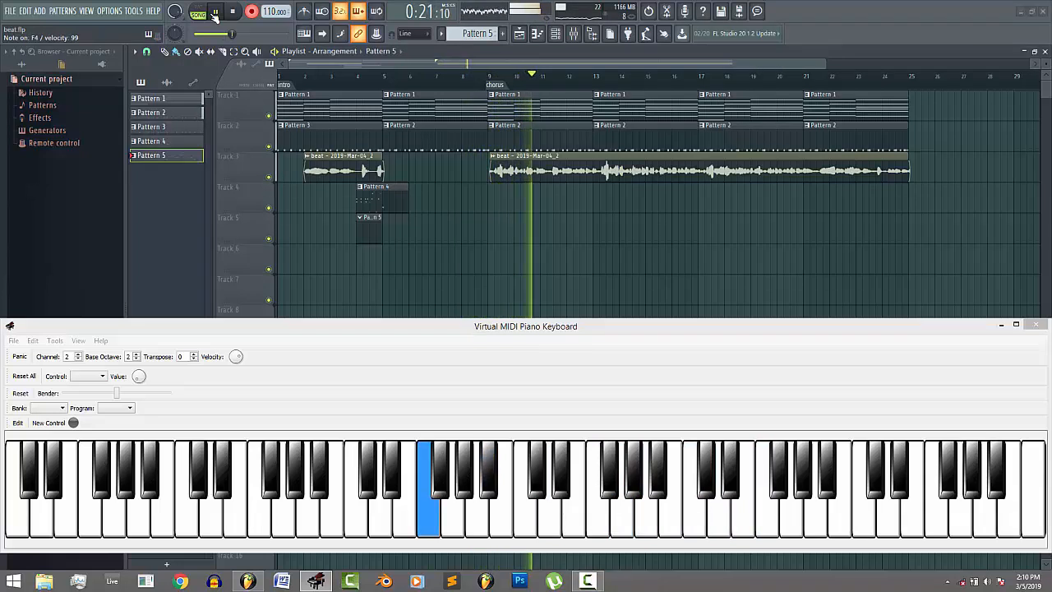
key(q)
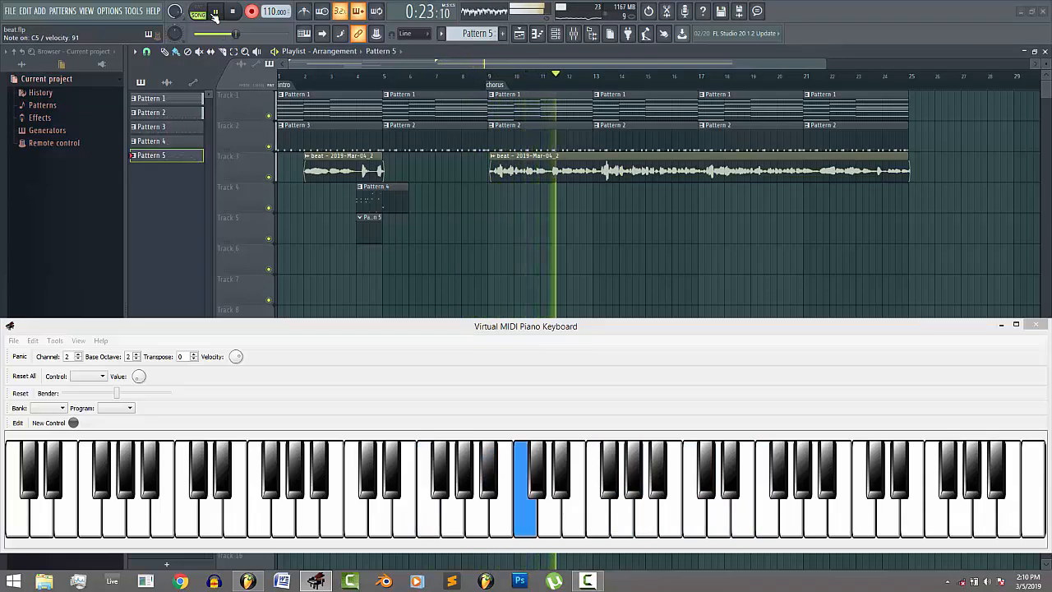
key(q)
key(i)
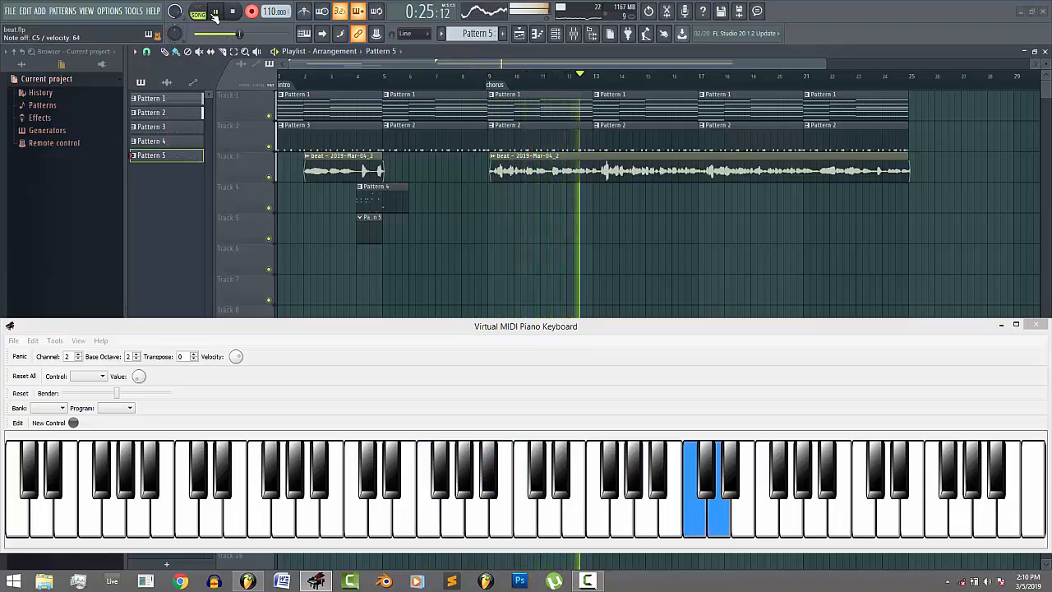
key(o)
key(p)
key(7)
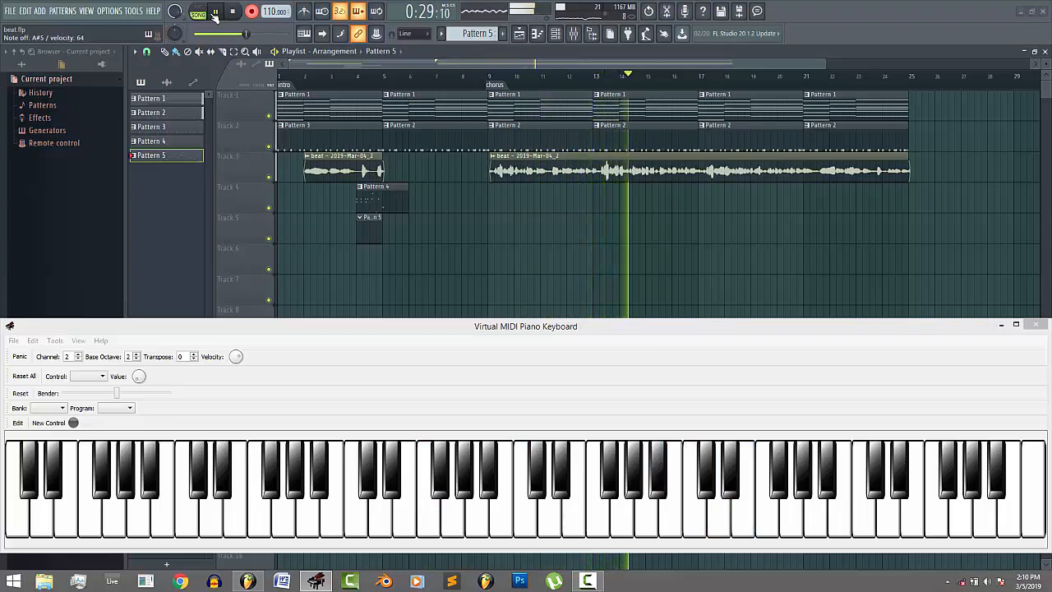
click(233, 11)
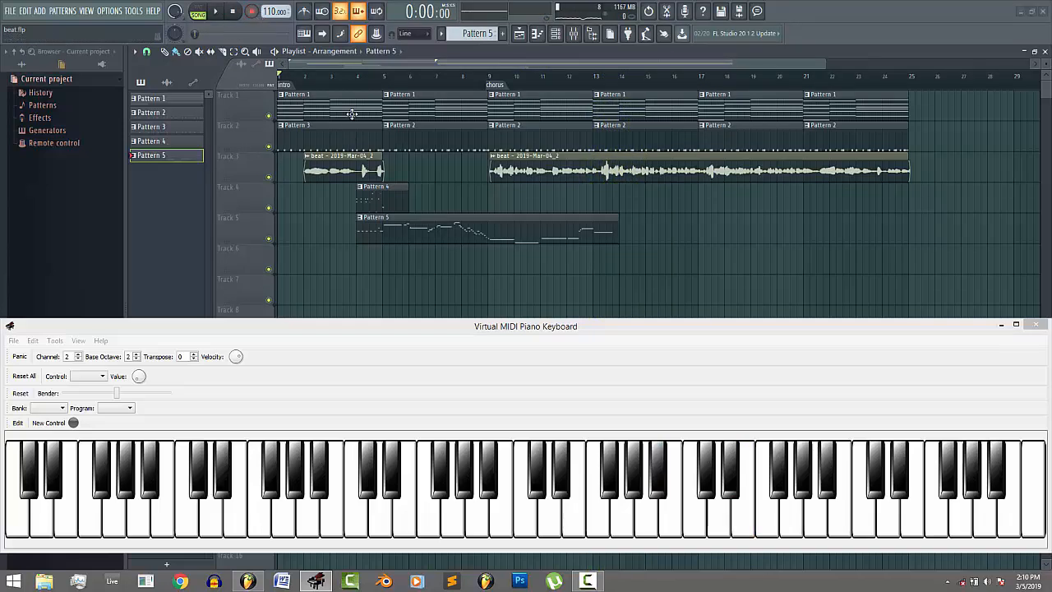
- Open Pattern 5's recorded Purity bass notes in the piano roll
click(387, 237)
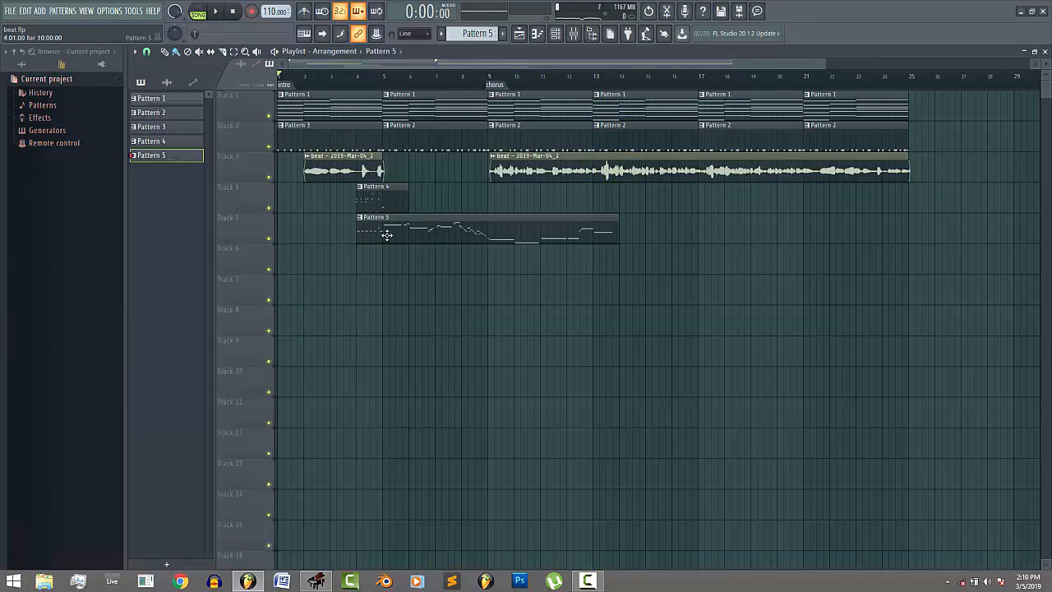
double_click(387, 235)
drag(1048, 193, 1048, 222)
drag(1016, 66, 417, 64)
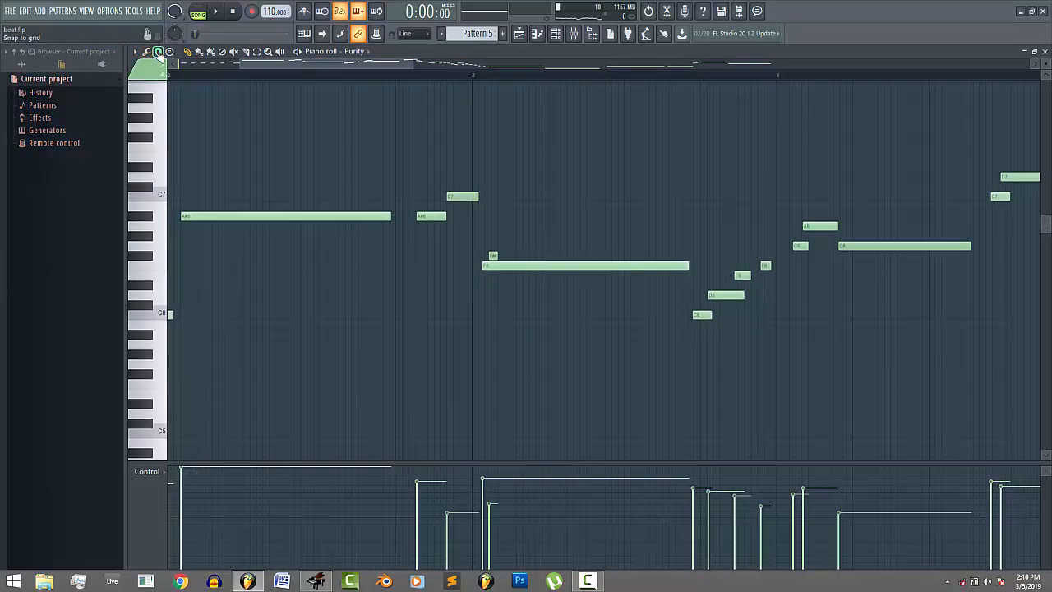
- Set the piano roll snap to Step and quantize the recorded bass notes
click(158, 53)
click(177, 158)
scroll(287, 75, left, 3)
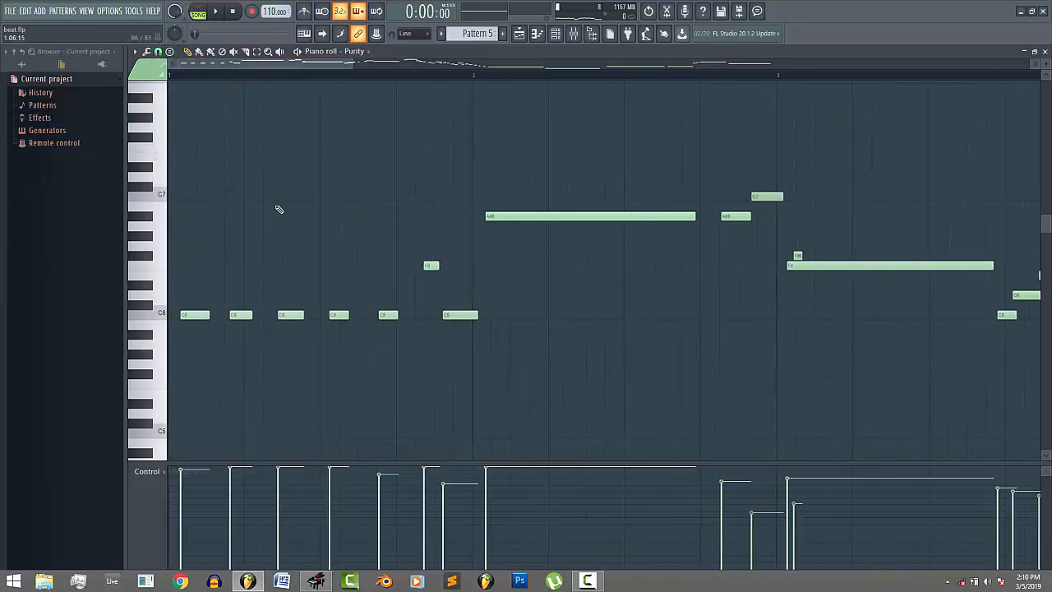
key(ctrl+q)
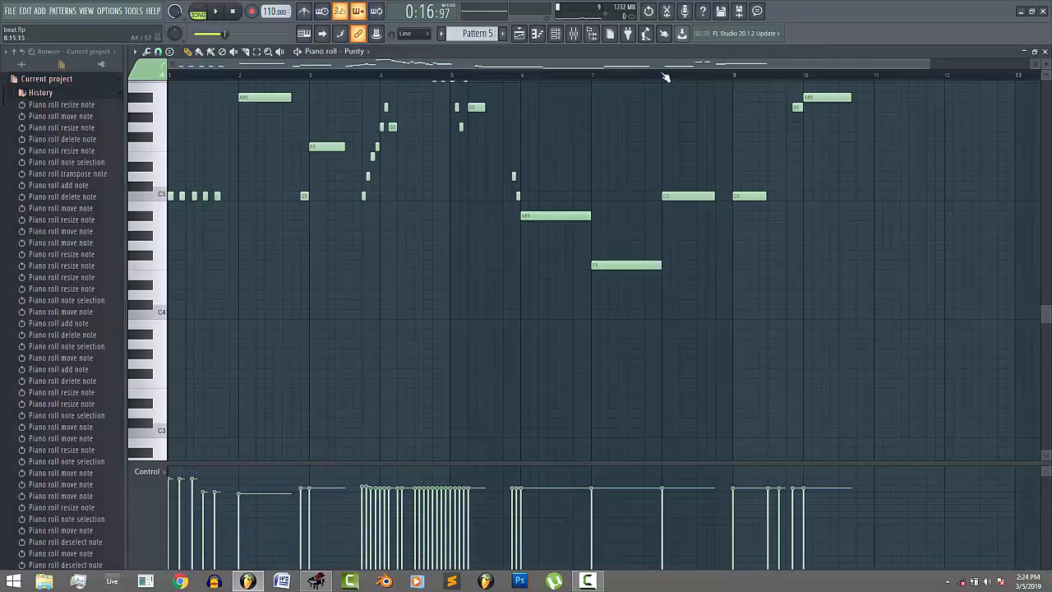
- Add a G4 bass note just before bar 9 and play back that passage
click(728, 235)
click(729, 235)
drag(729, 235, 729, 245)
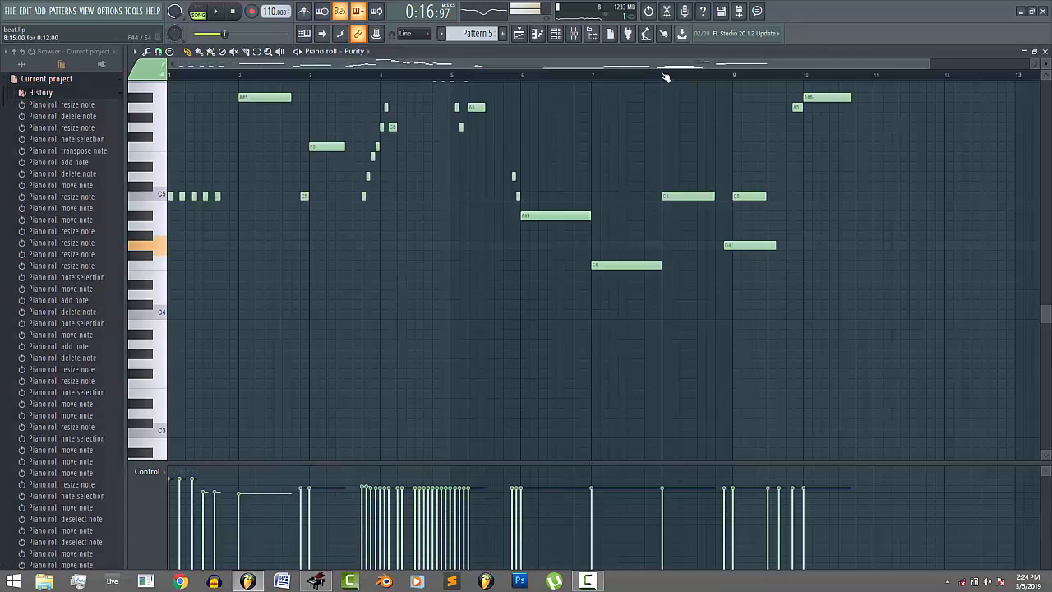
key(space)
click(688, 76)
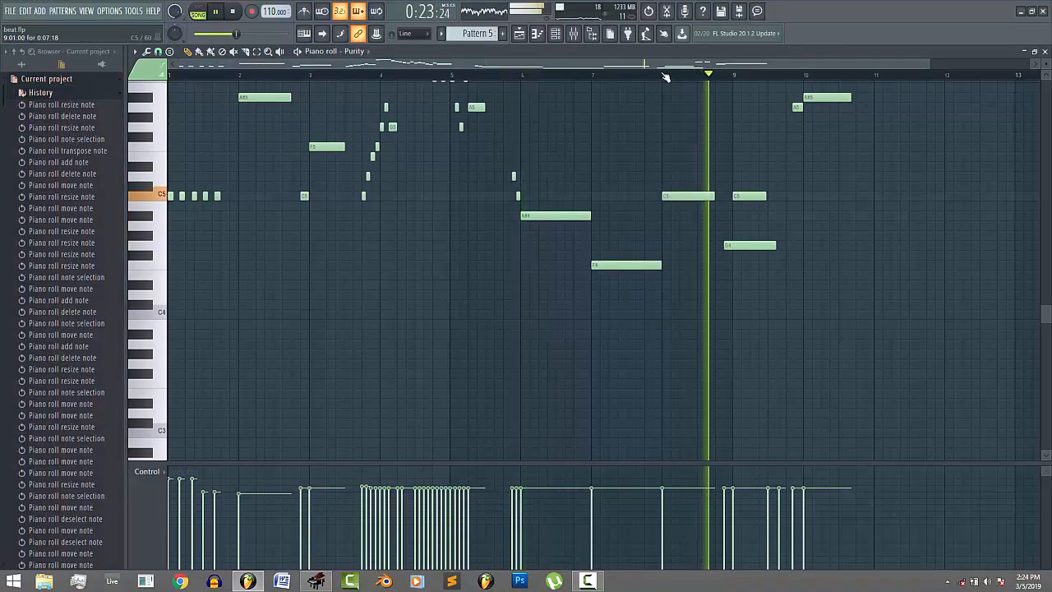
key(space)
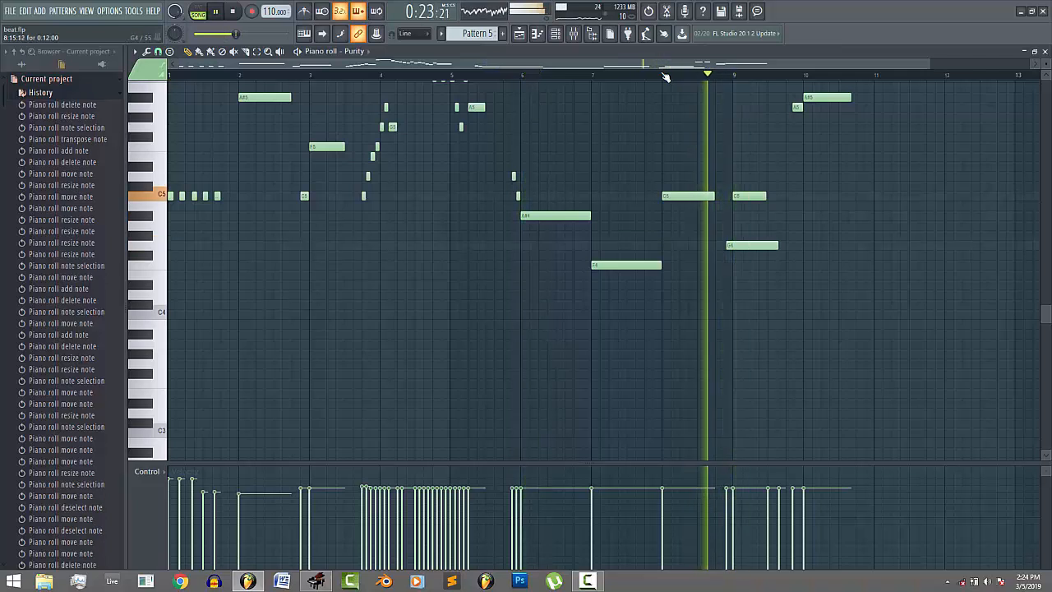
- Shift the G4 note slightly closer to bar 9, shorten it to a brief lead-in note, and play it back
key(space)
drag(729, 245, 733, 245)
drag(780, 245, 734, 245)
key(space)
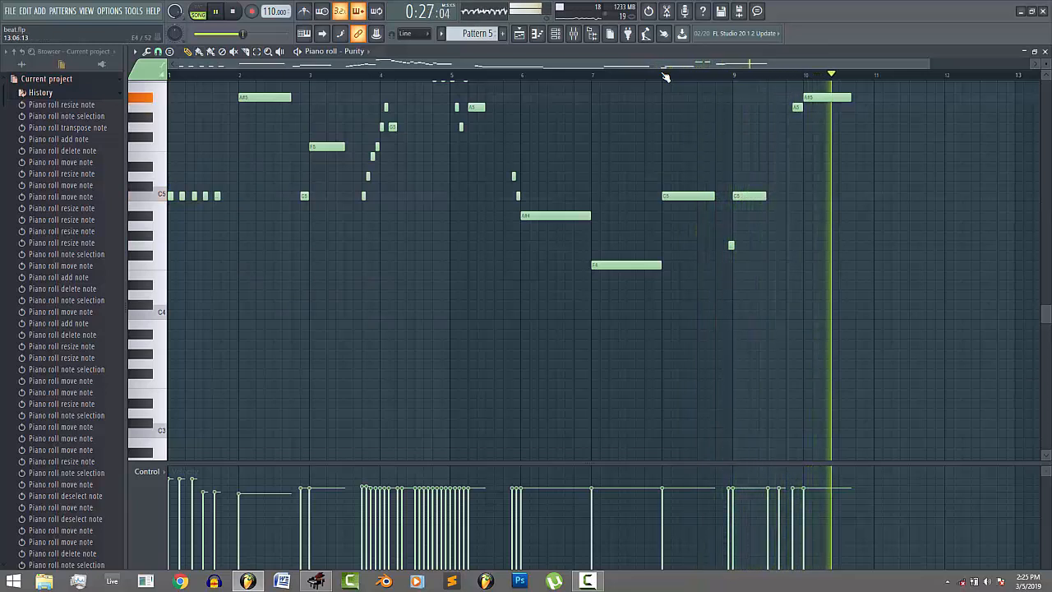
- Transpose the last bass notes, from mid bar 9 onward, down one octave and save the project
scroll(748, 168, up, 5)
drag(754, 177, 829, 280)
key(ctrl+Down)
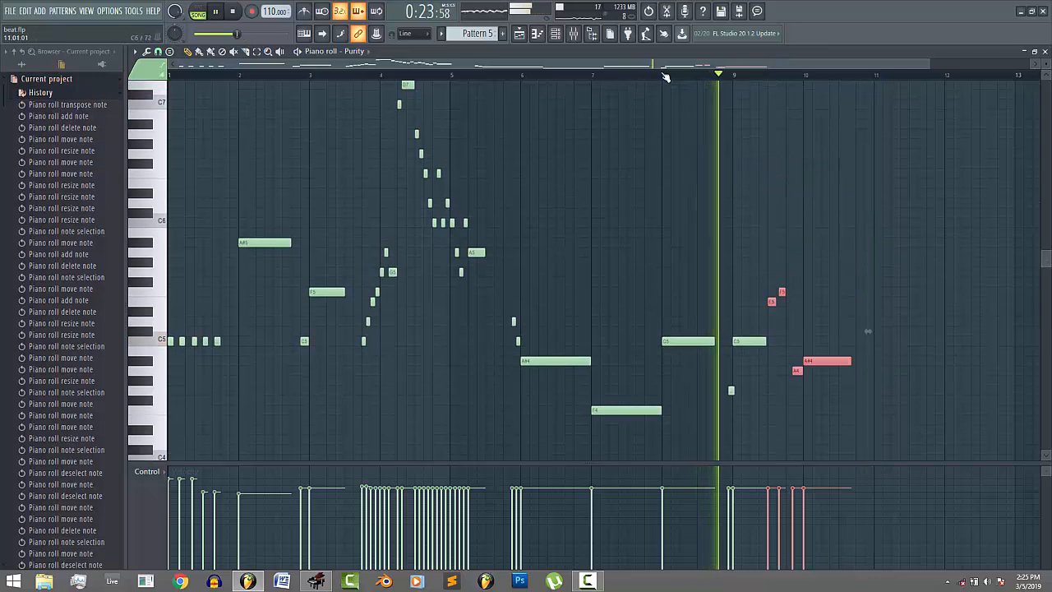
key(ctrl+s)
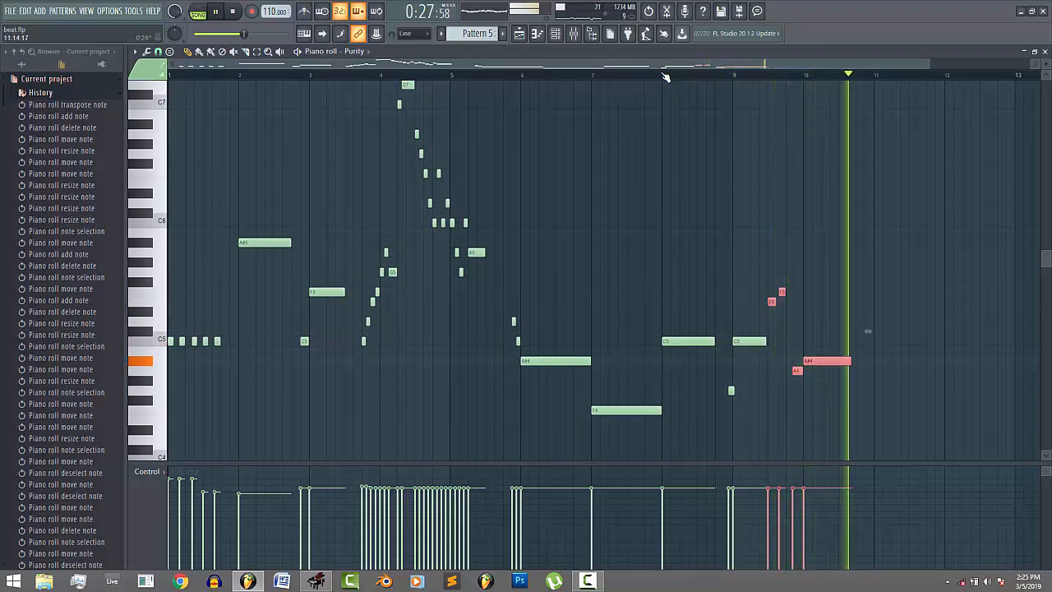
- Delete the long A#4 note at bar 10 and play back the end of the bass line
scroll(666, 77, up, 2)
key(space)
key(space)
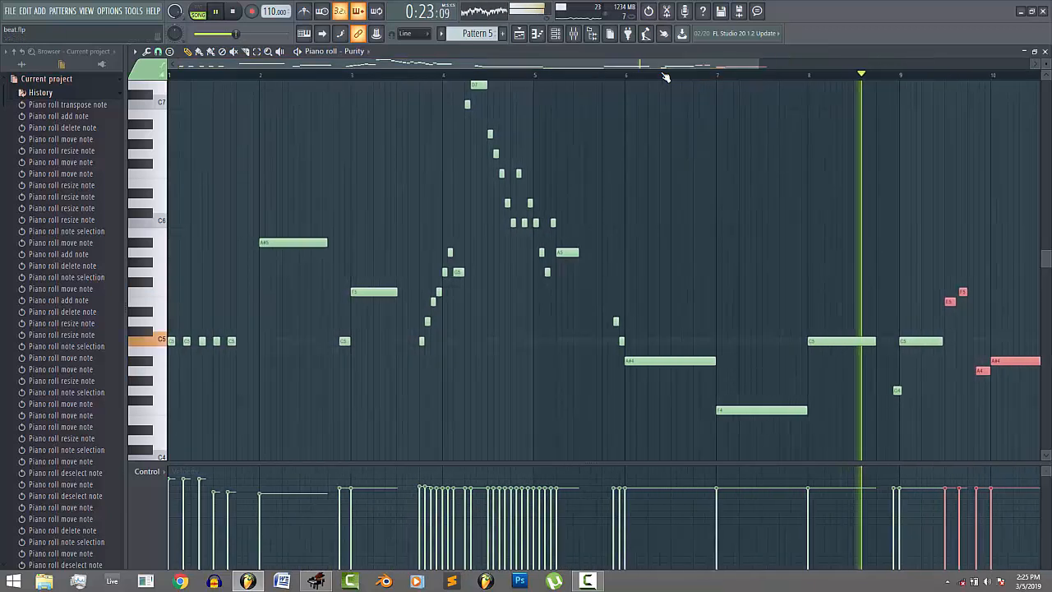
scroll(666, 77, down, 3)
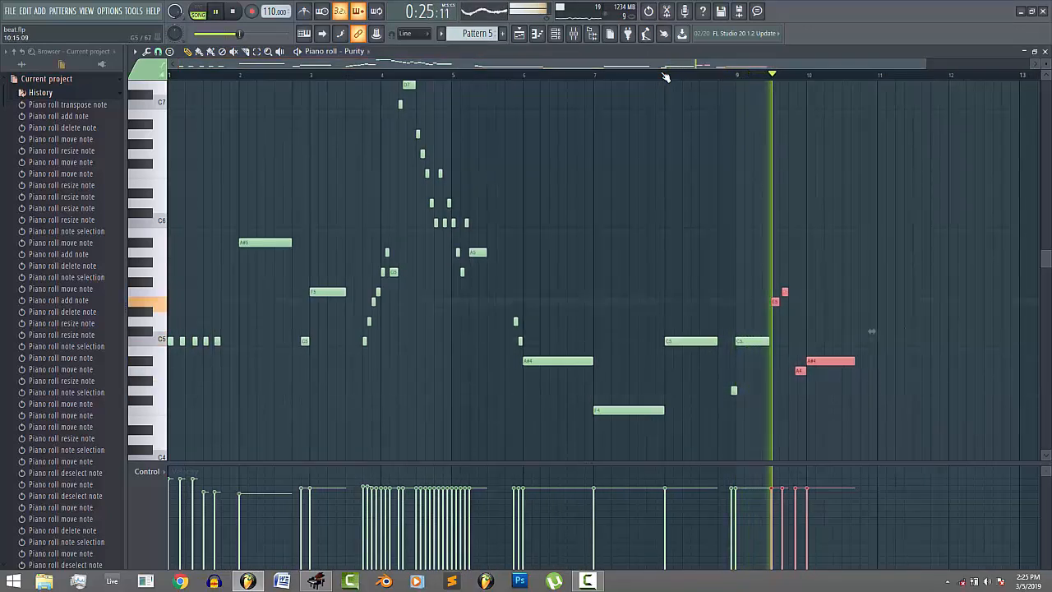
right_click(832, 362)
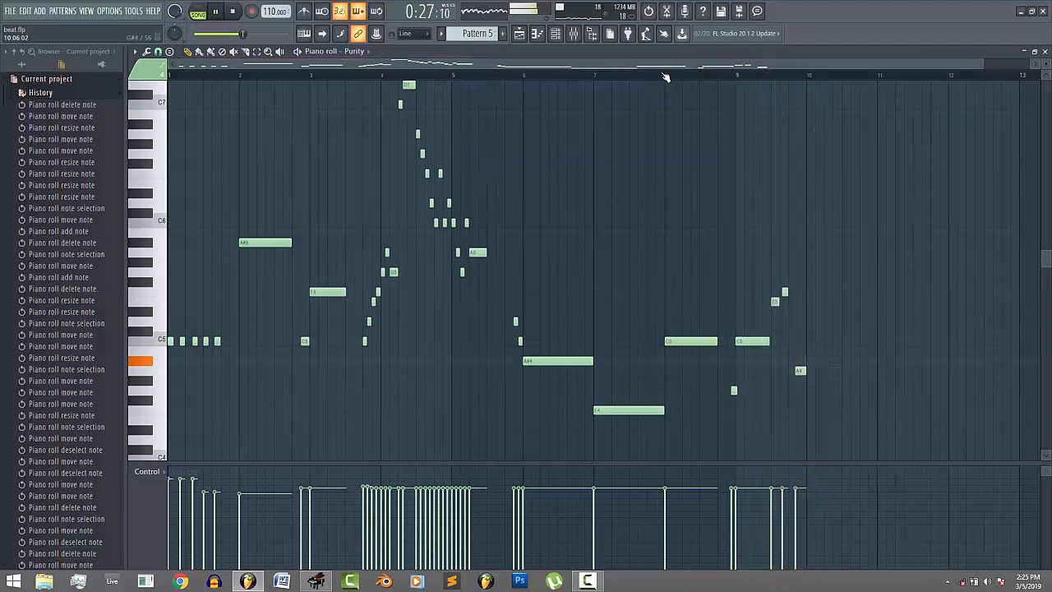
key(space)
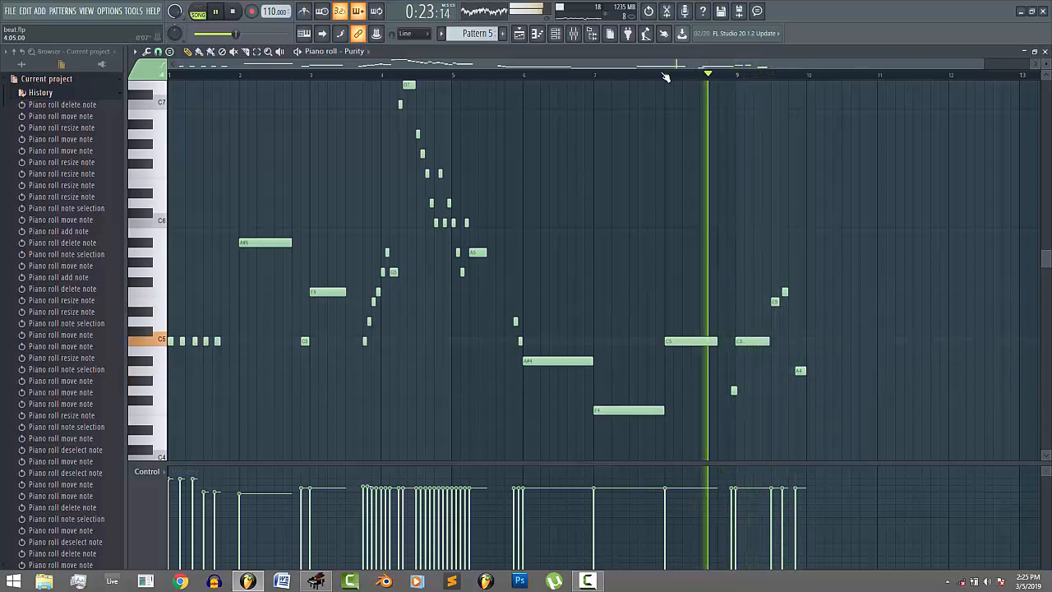
- Quantize all of Pattern 5's bass notes with the snap set to 1/3 step, play them back, and clear the selection
key(ctrl+a)
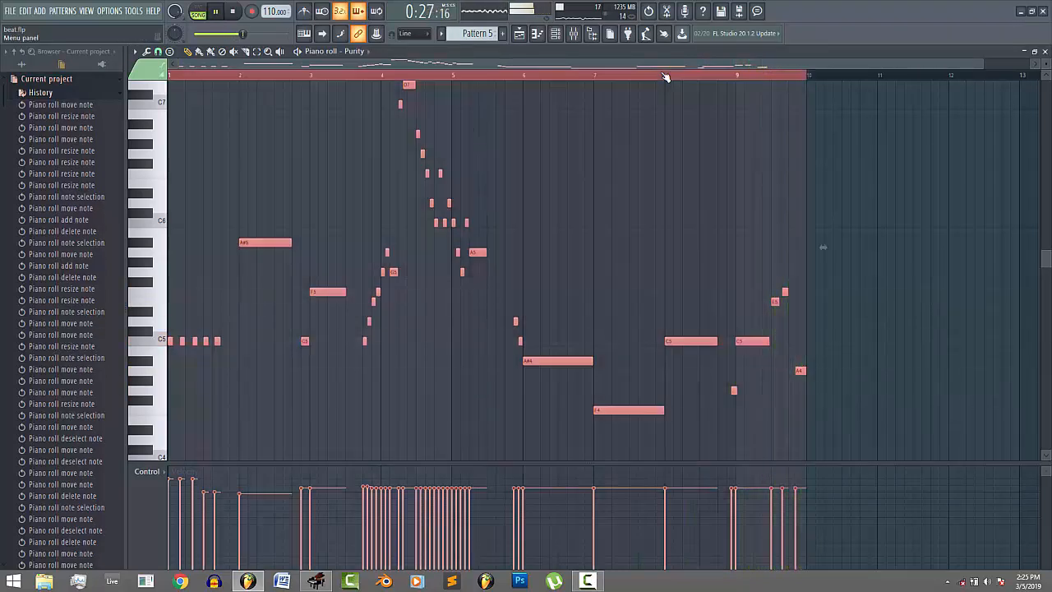
click(169, 50)
click(158, 51)
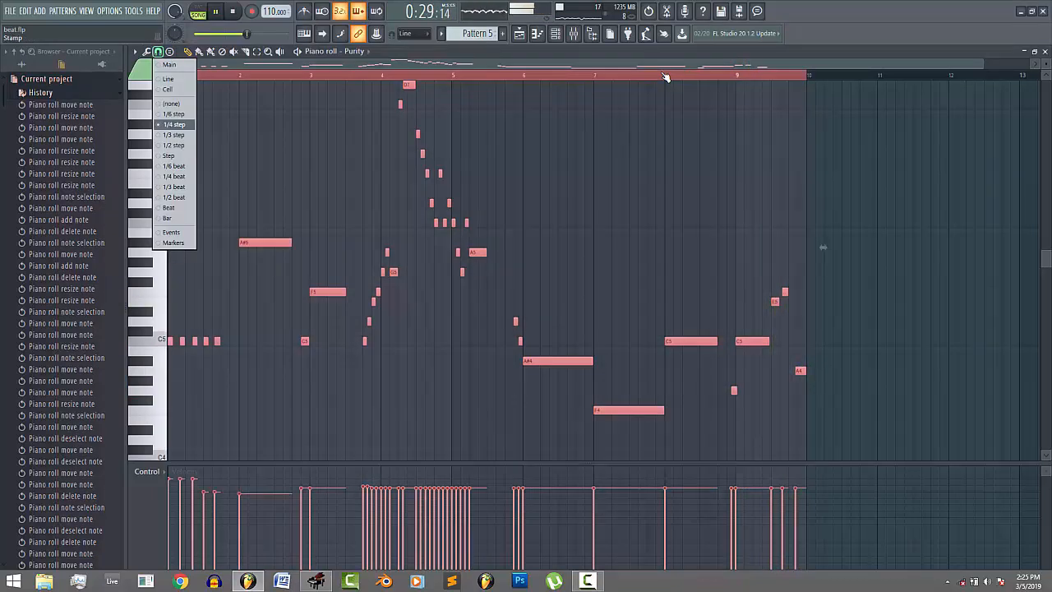
click(174, 134)
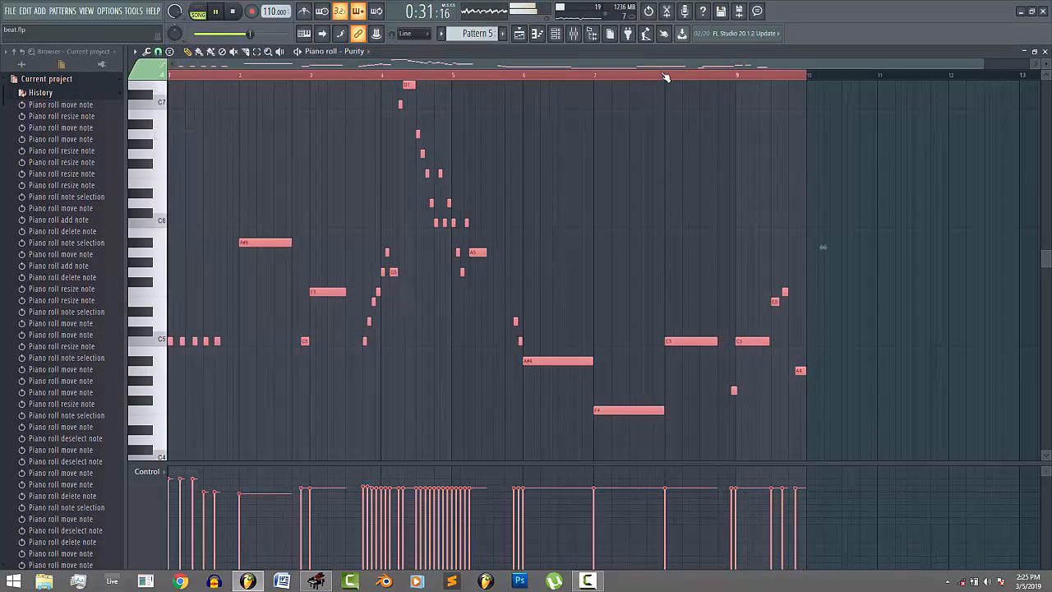
key(ctrl+q)
key(space)
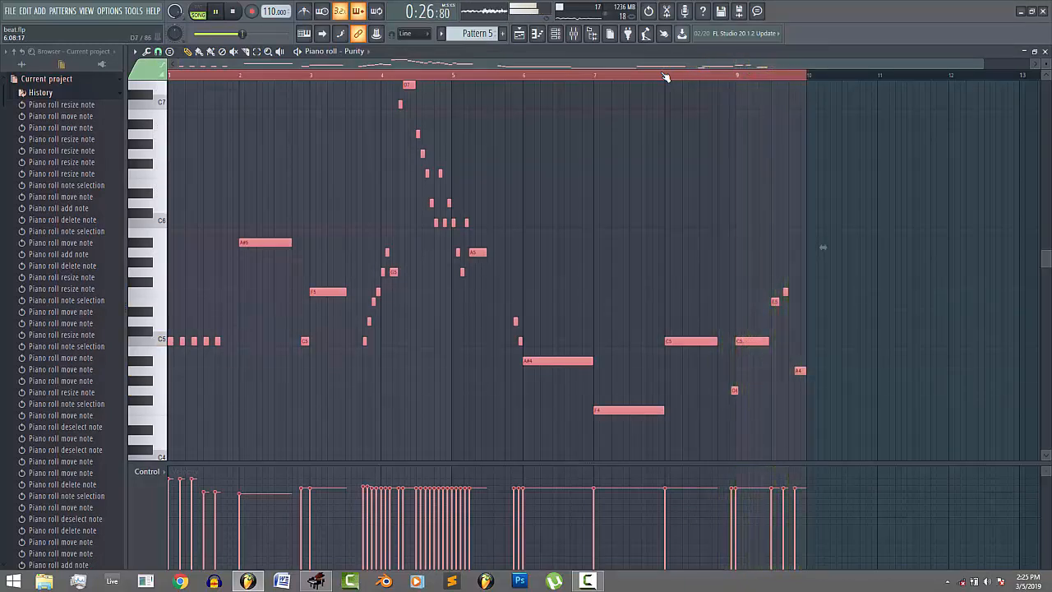
key(ctrl+d)
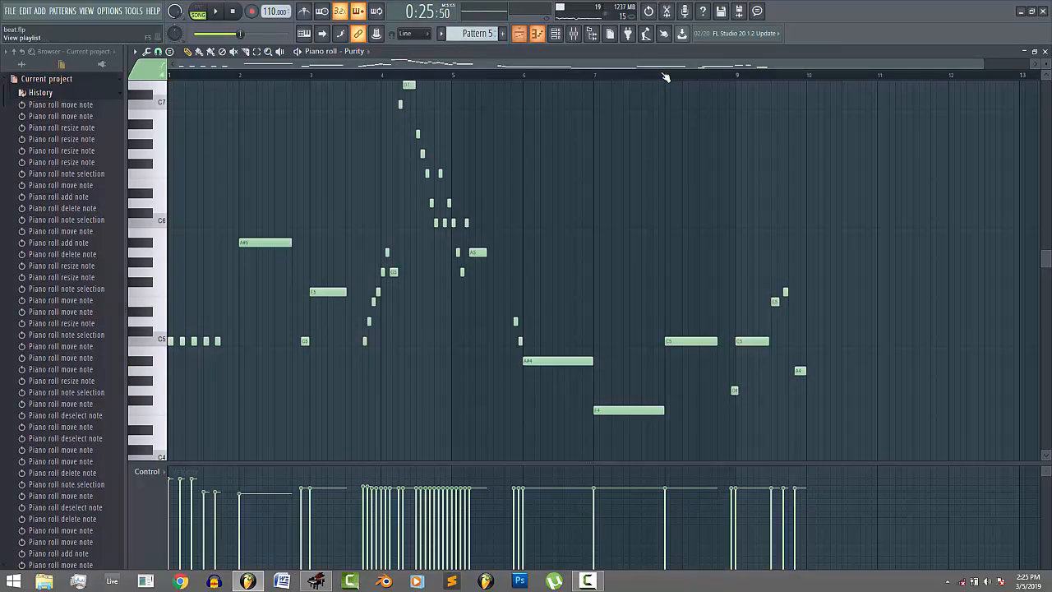
- Slice the Pattern 5 clip at bar 9 in the playlist and duplicate its chorus section to bar 13
key(F5)
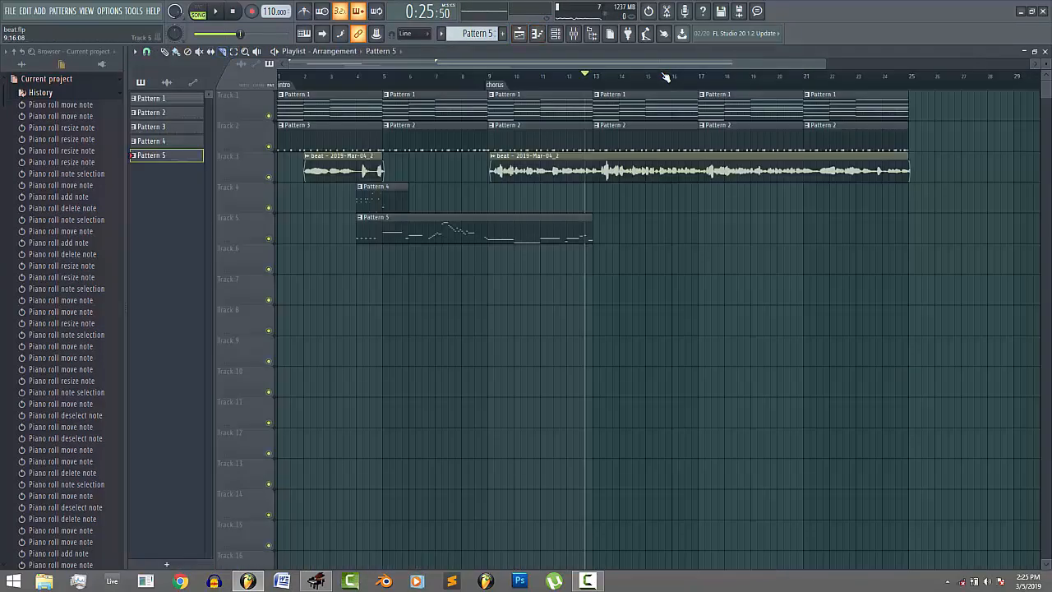
drag(487, 214, 487, 245)
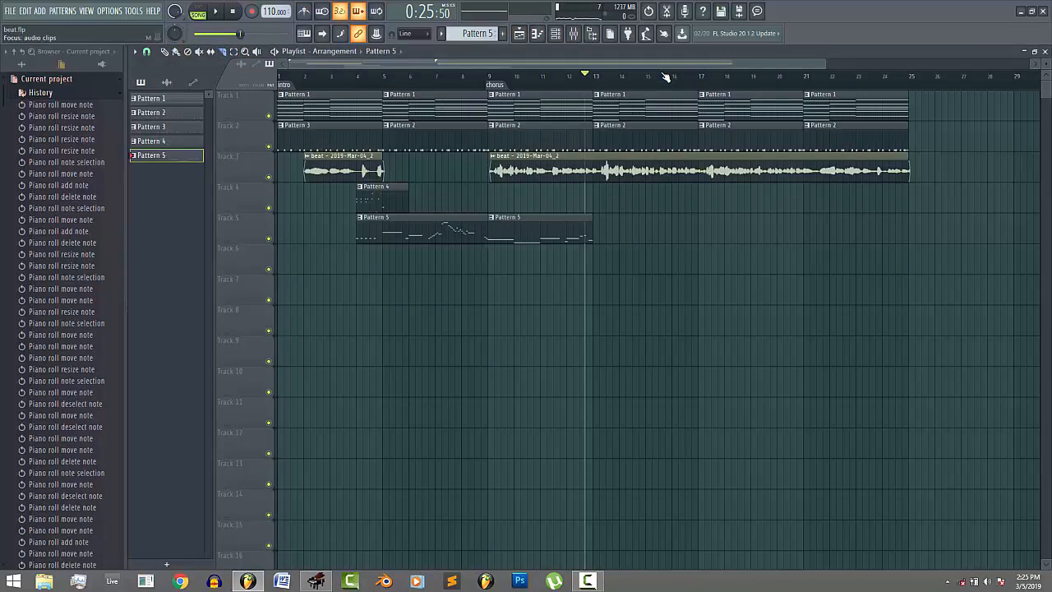
drag(603, 229, 575, 229)
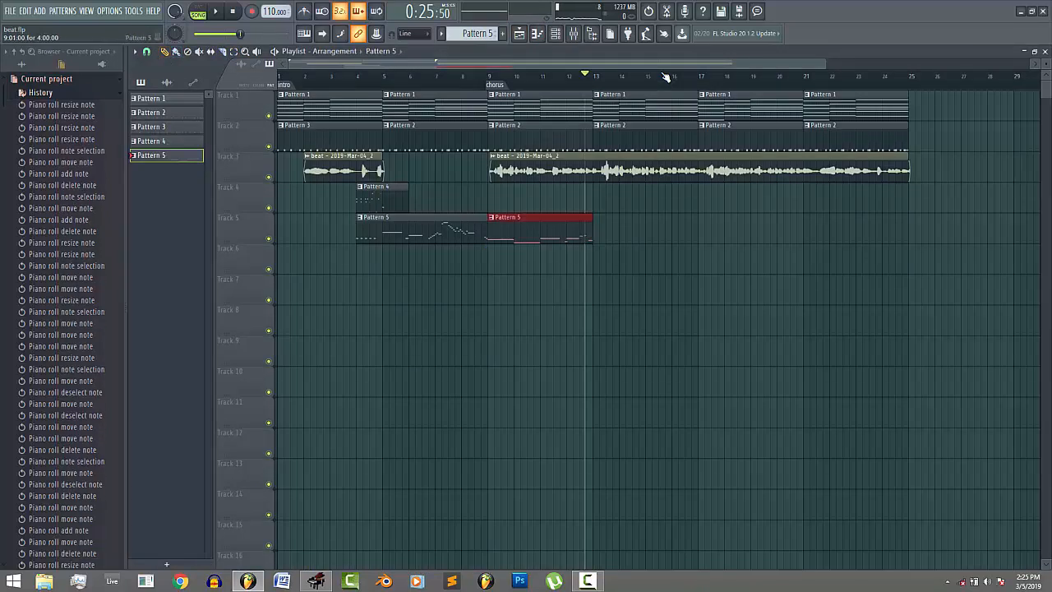
key(ctrl+b)
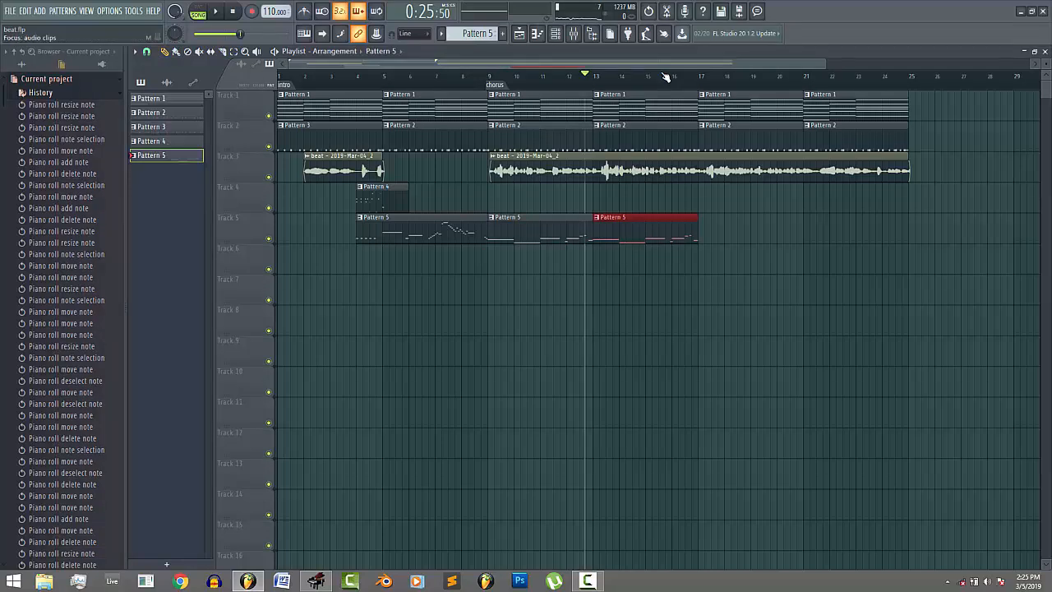
- Play the song and repeat the chorus bass clip twice more, filling track 5 up to bar 25
drag(639, 260, 418, 105)
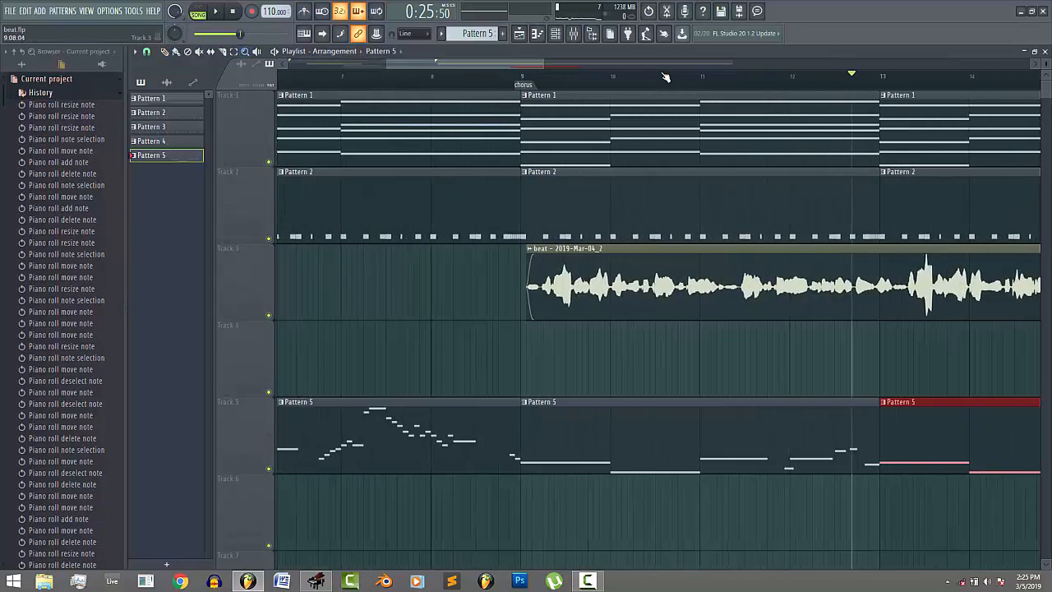
drag(915, 526, 863, 345)
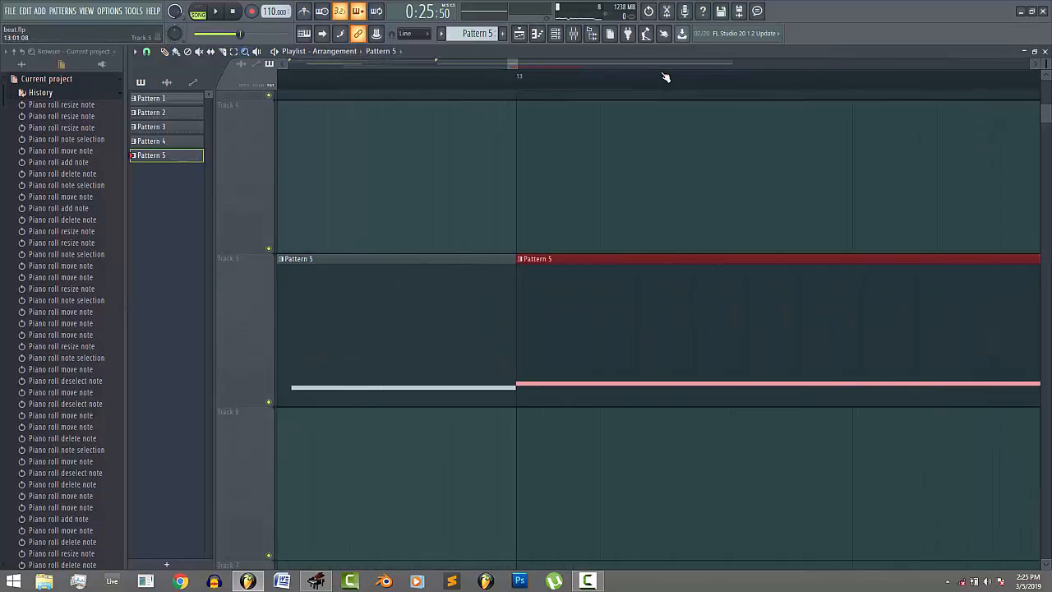
right_click(666, 76)
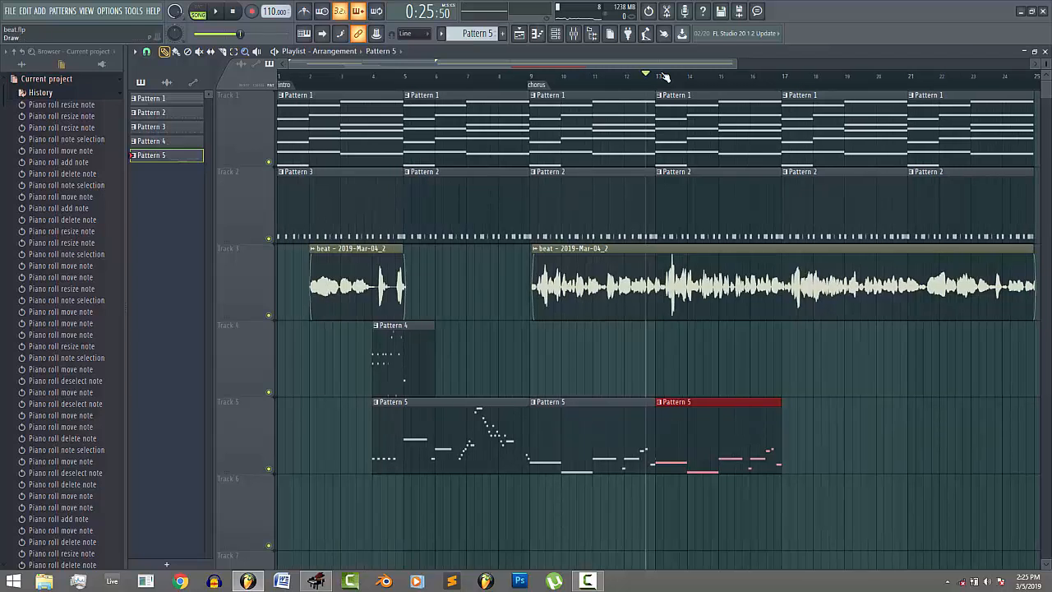
key(space)
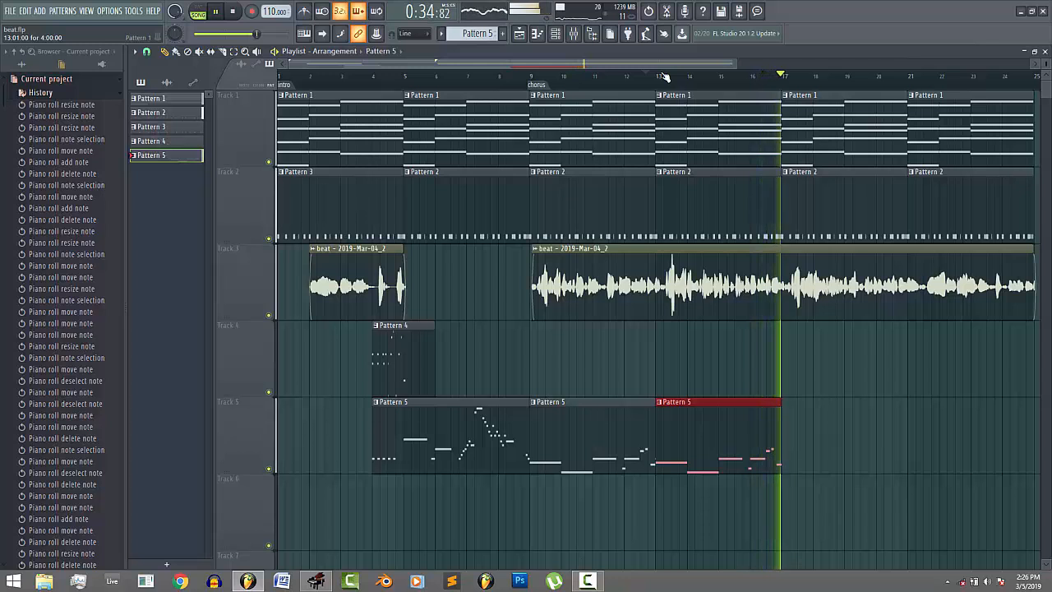
key(ctrl+b)
key(ctrl+b)
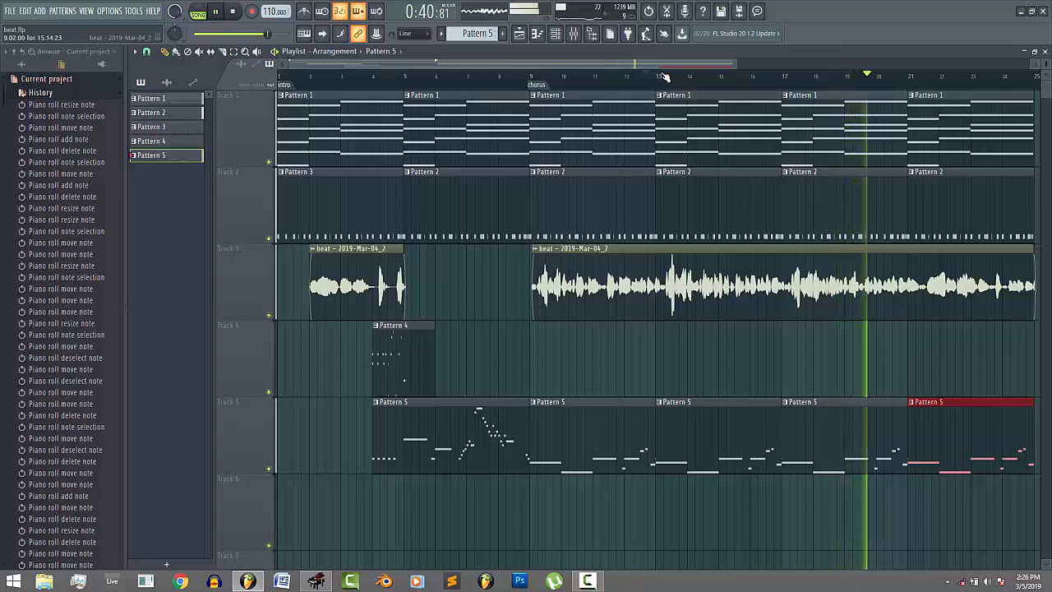
key(space)
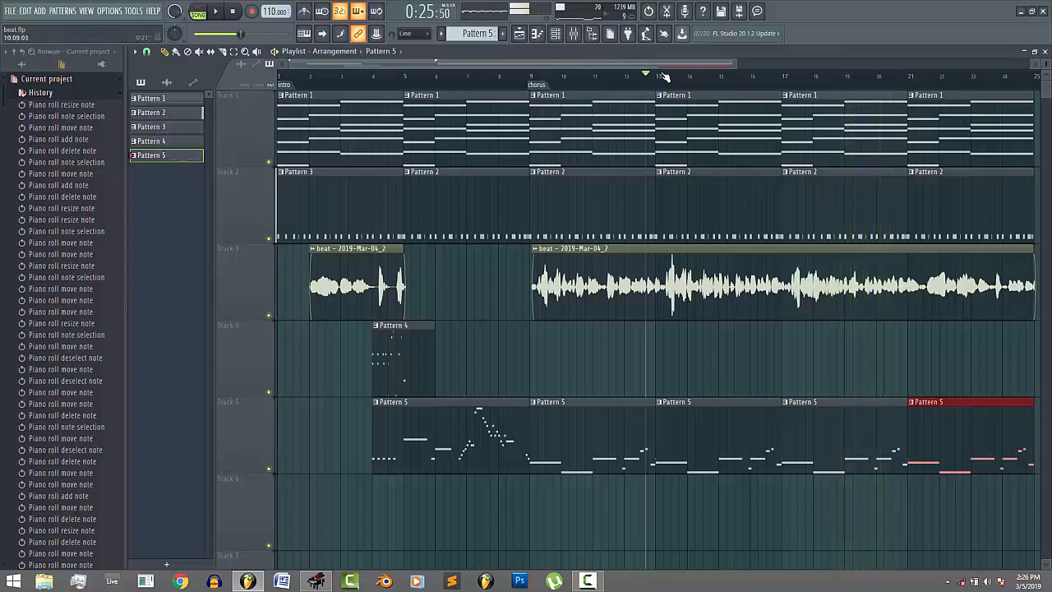
- Bring up the channel rack and save the project
key(F6)
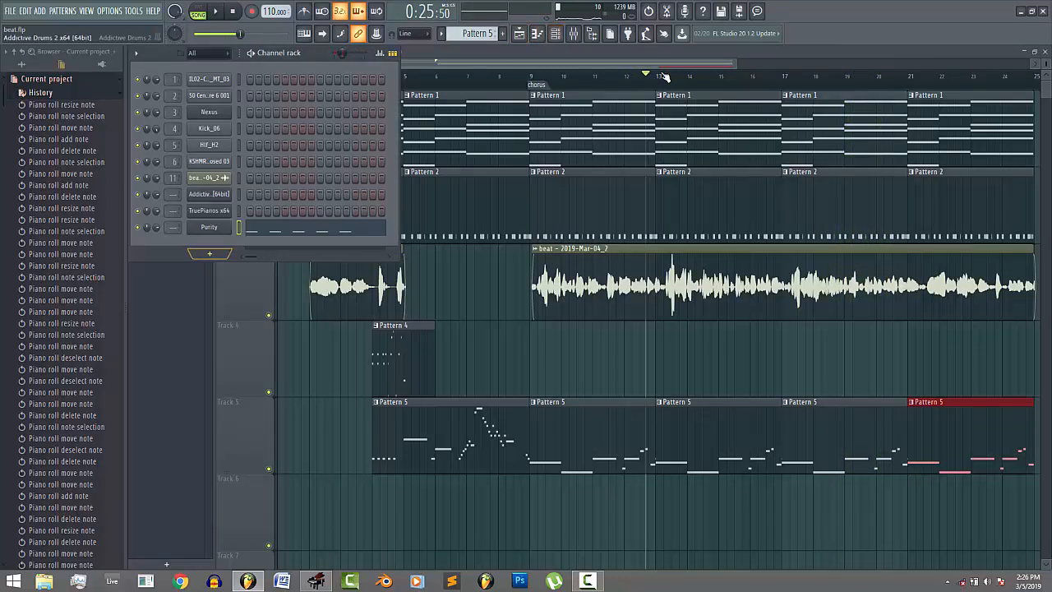
key(alt+f)
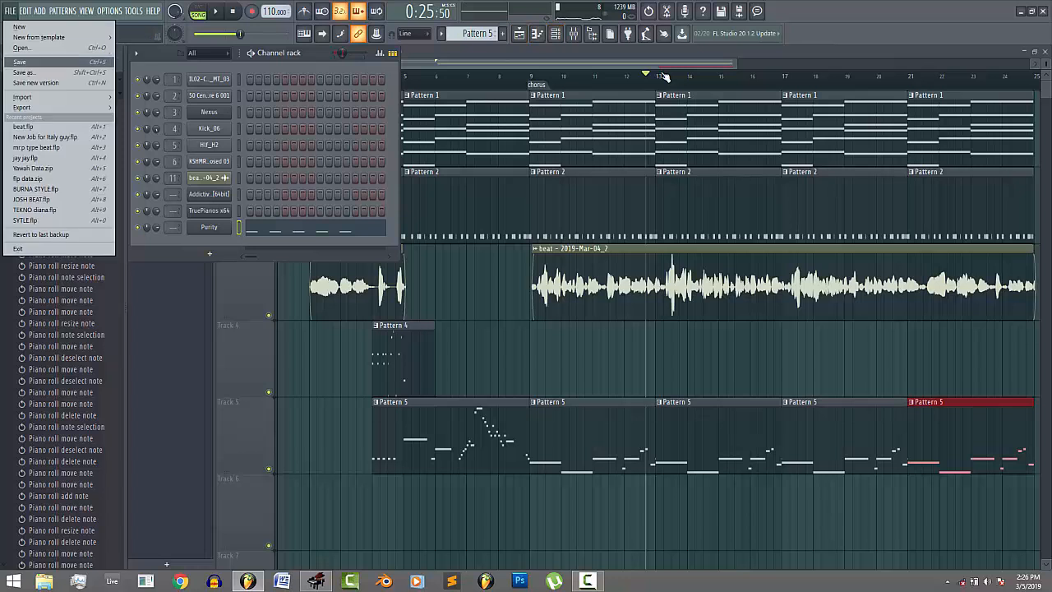
key(Return)
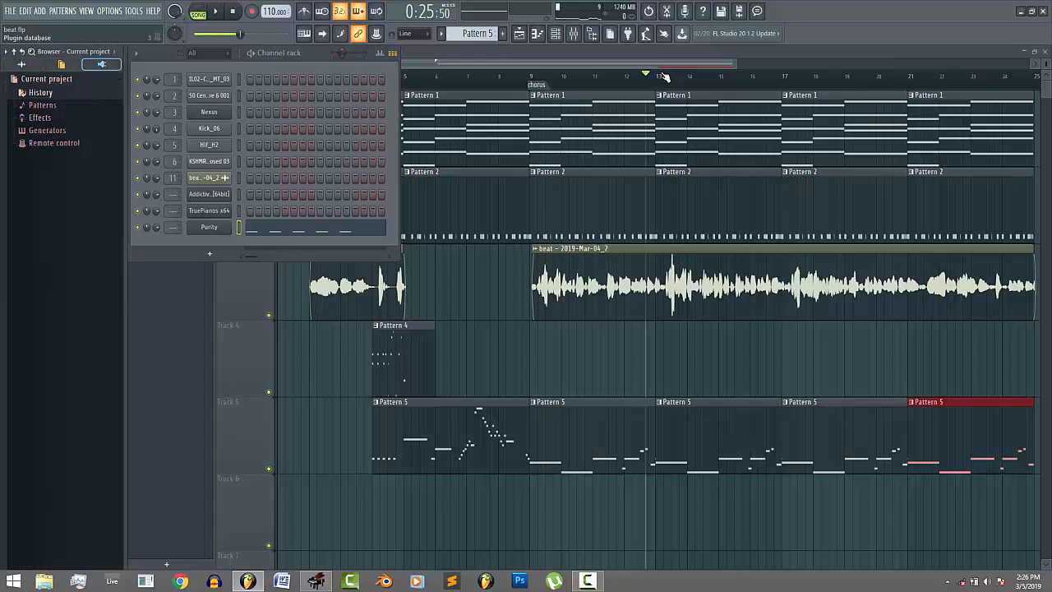
- Replace the Purity channel's instrument with the ABJ VST generator from the plugin database and play back the bass
key(3)
key(Left)
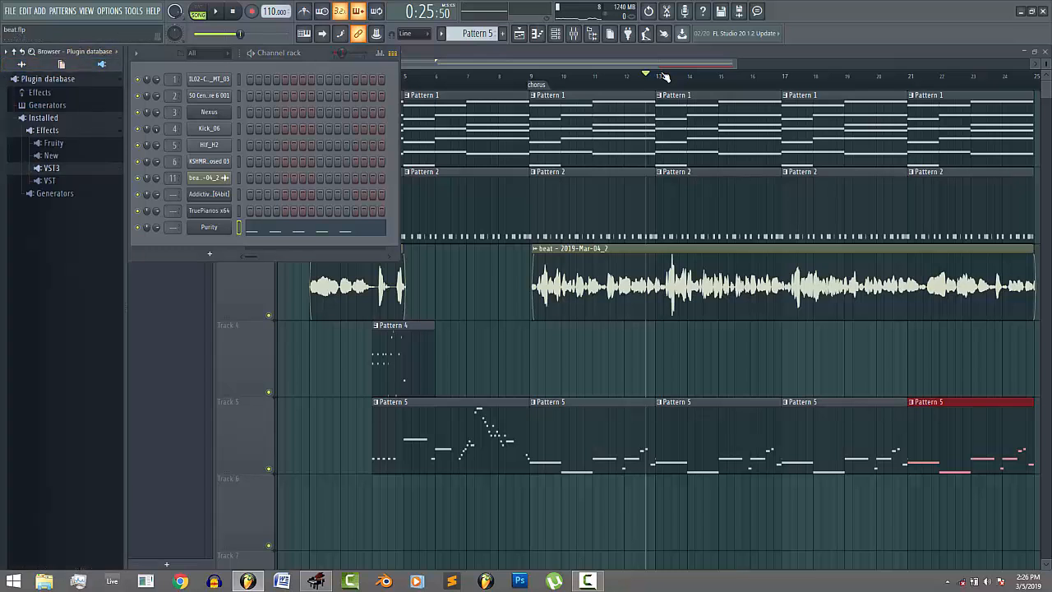
key(Down)
key(Down)
key(Right)
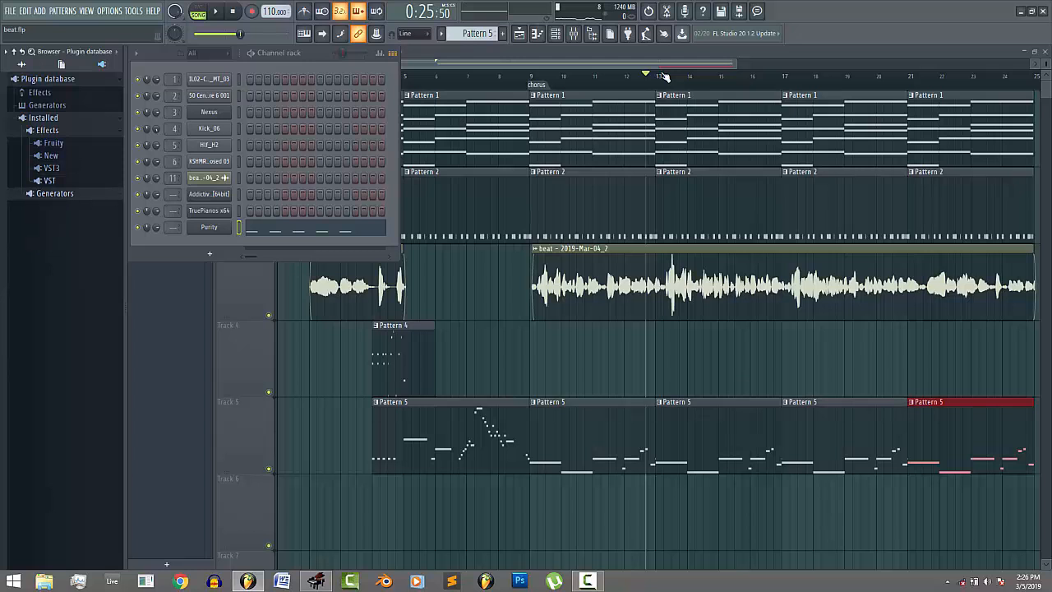
key(Up)
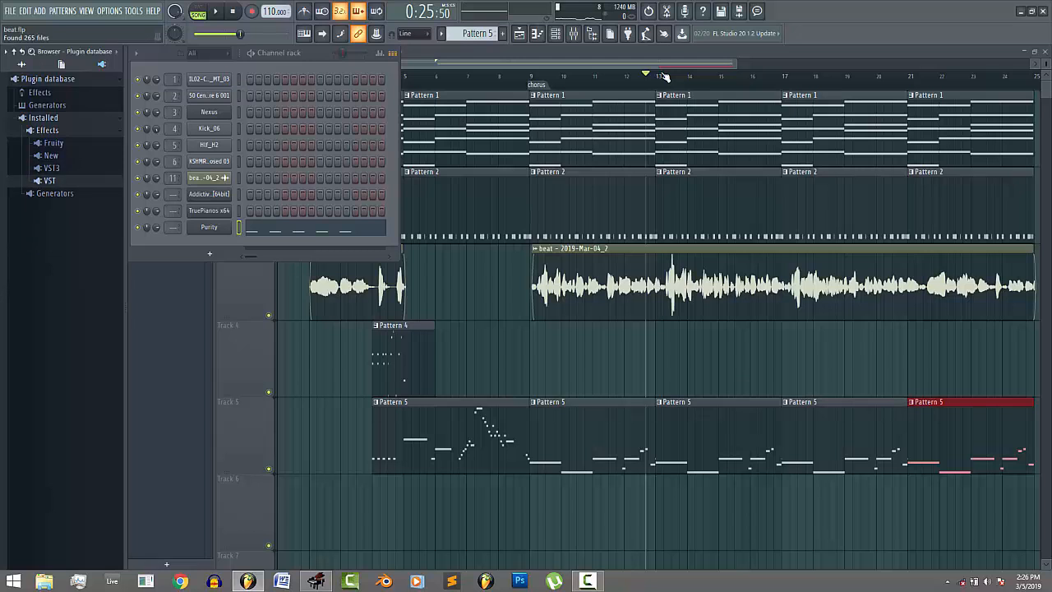
key(Down)
key(Right)
key(Right)
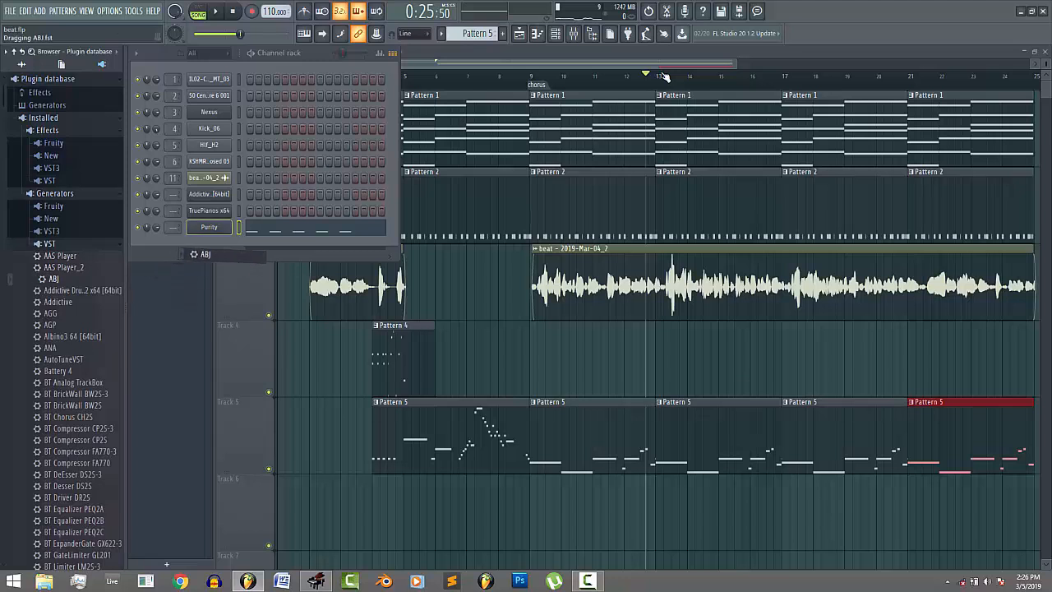
drag(53, 279, 209, 228)
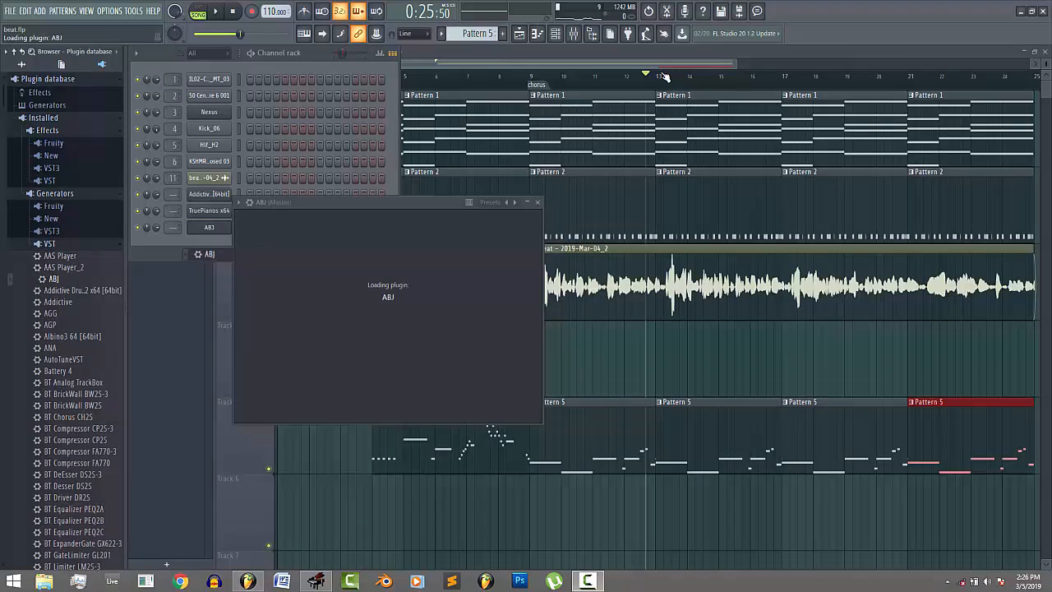
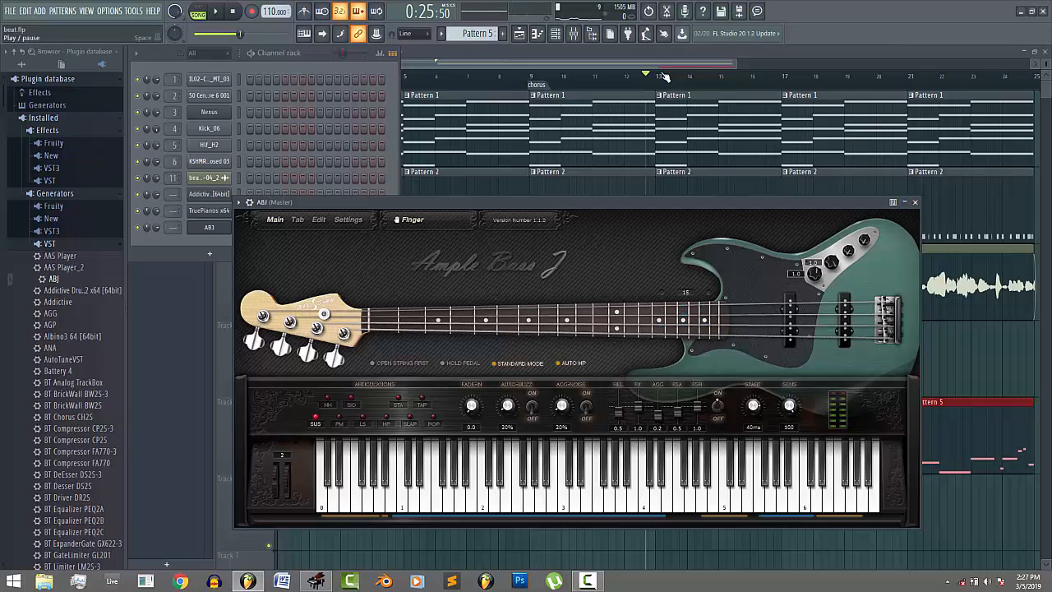
key(space)
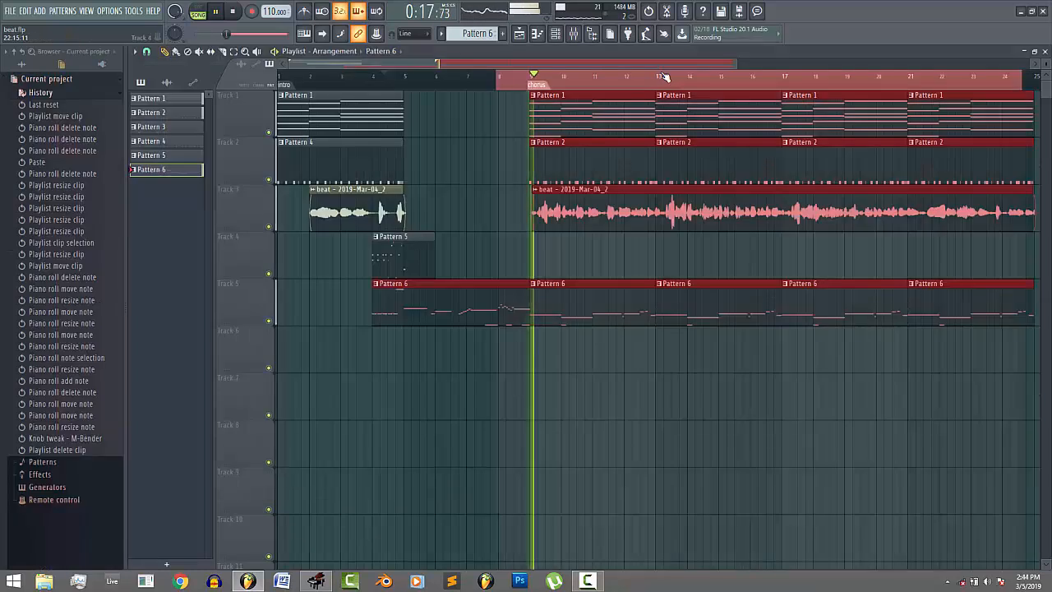
- Move the chorus chord, drum and vocal clips from bar 9 to bar 5 and replay the arrangement
drag(987, 206, 442, 115)
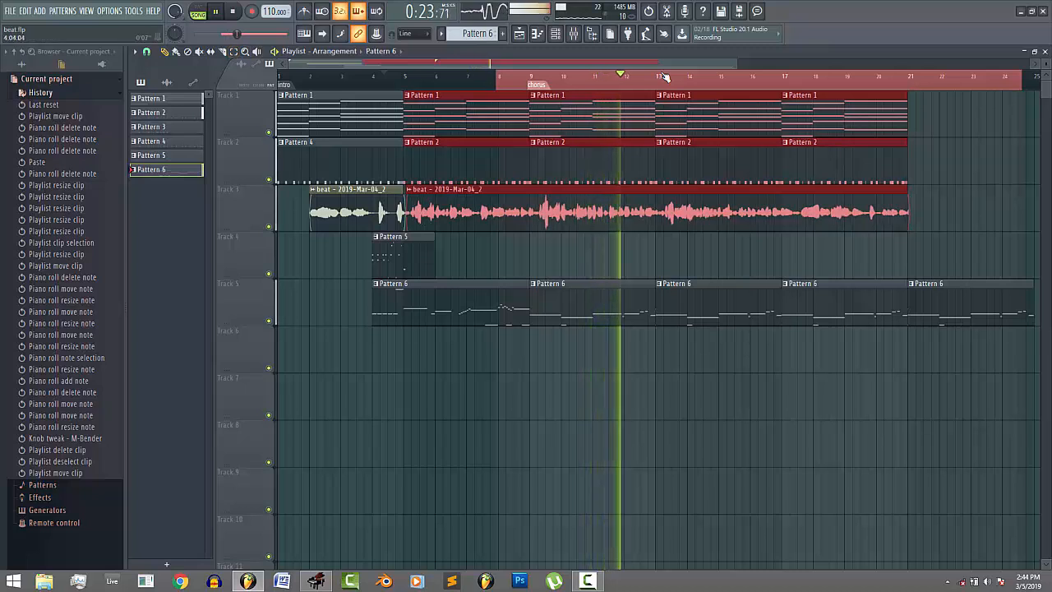
key(space)
key(space)
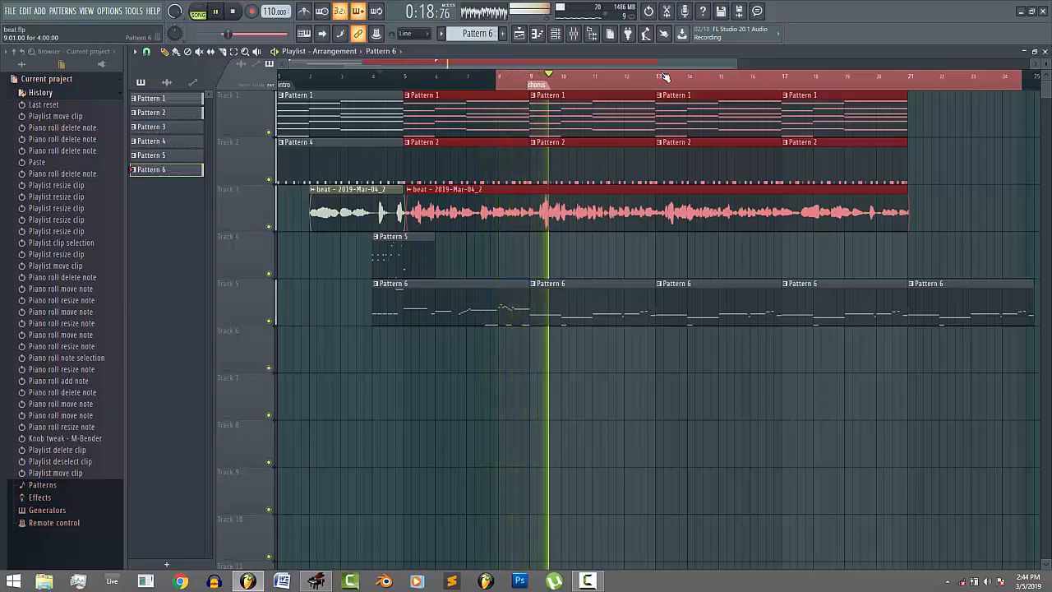
- Delete the Pattern 6 clip at bar 21, clear the selection, and play back from bar 4
right_click(971, 302)
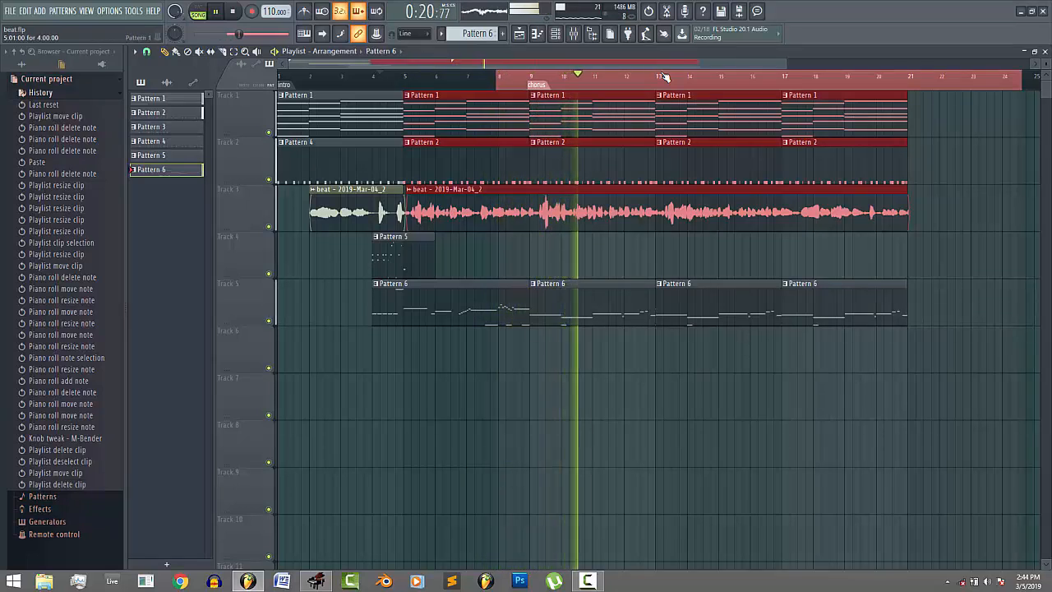
double_click(388, 77)
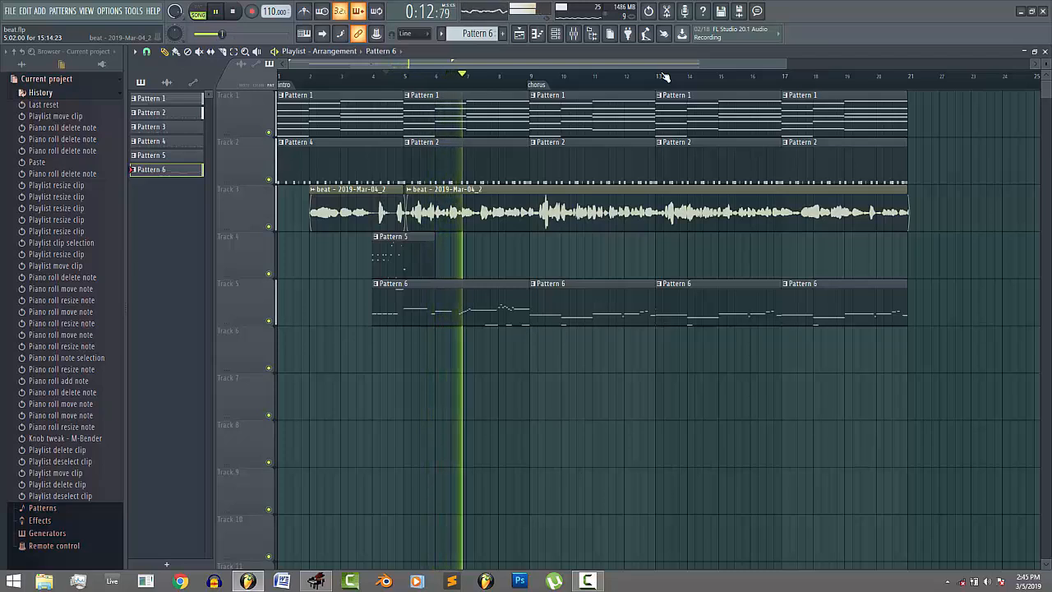
key(space)
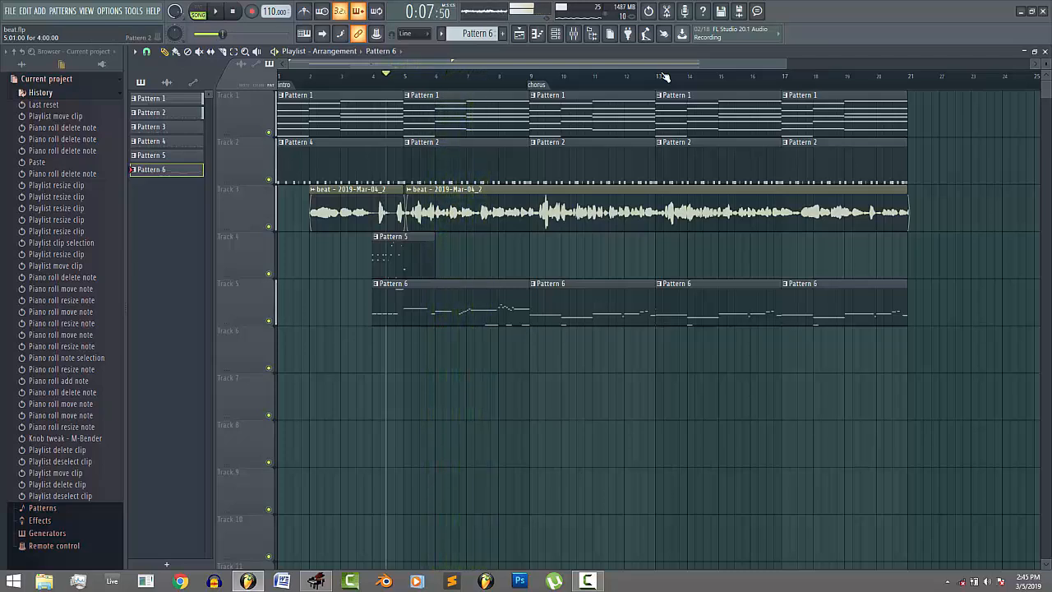
key(space)
- Nudge Pattern 6's rising bass run before bar 4, with the long notes following it, slightly earlier and clear the selection
double_click(490, 292)
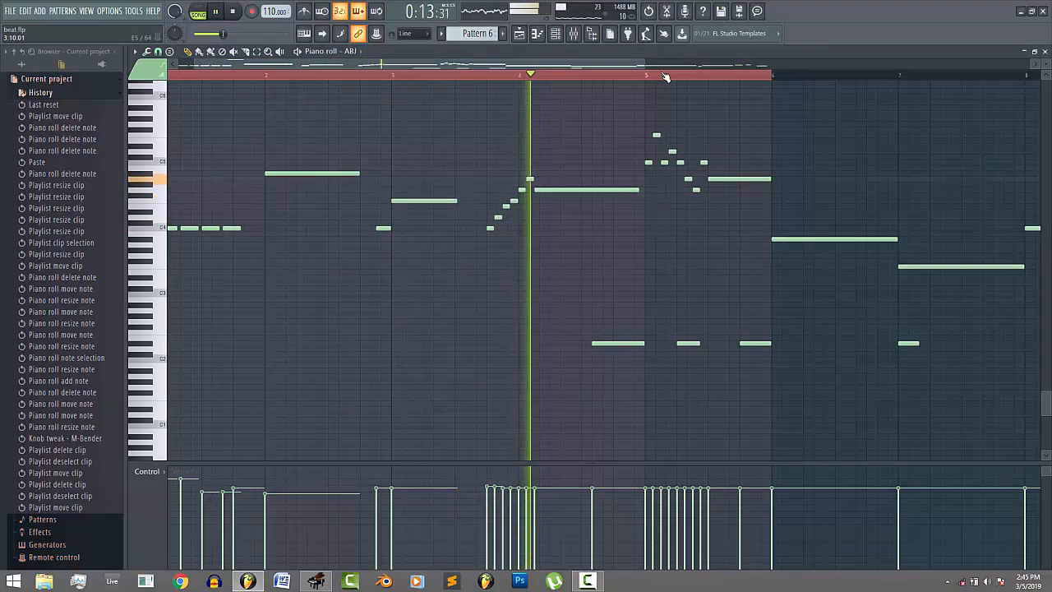
drag(475, 144, 612, 349)
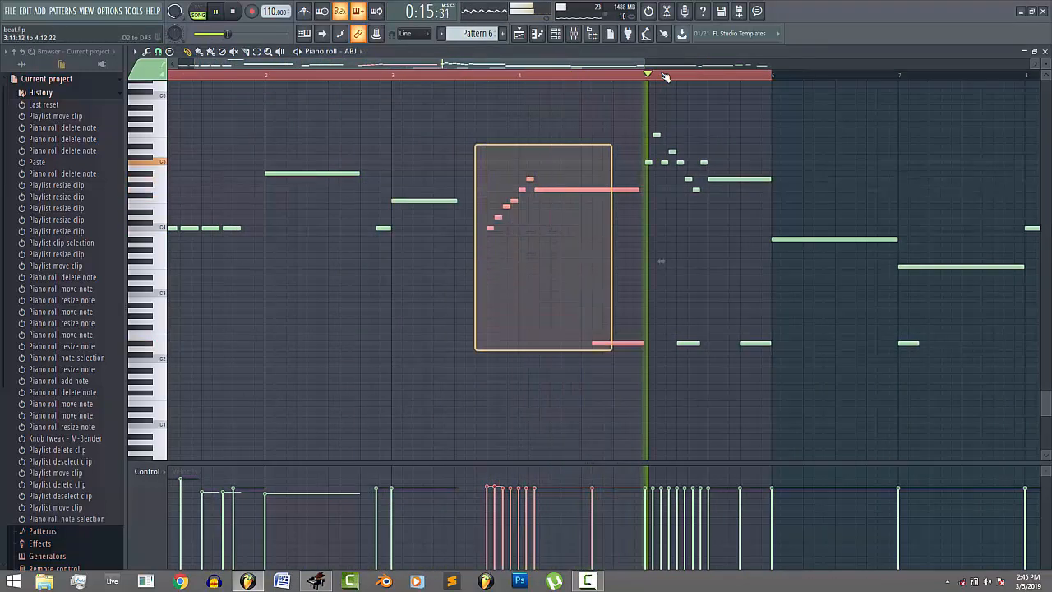
key(shift+Left)
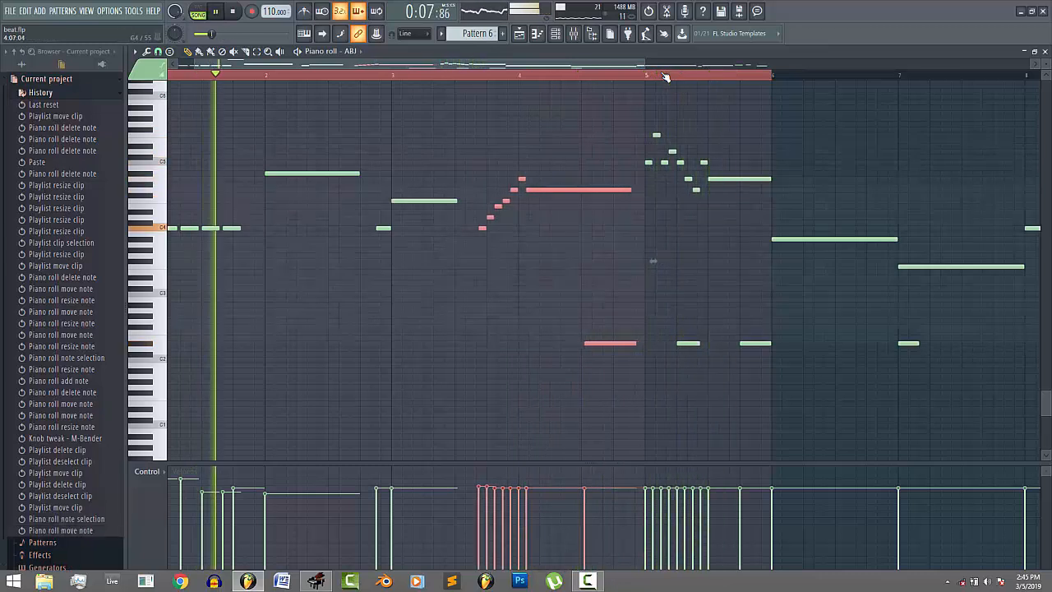
key(shift+Left)
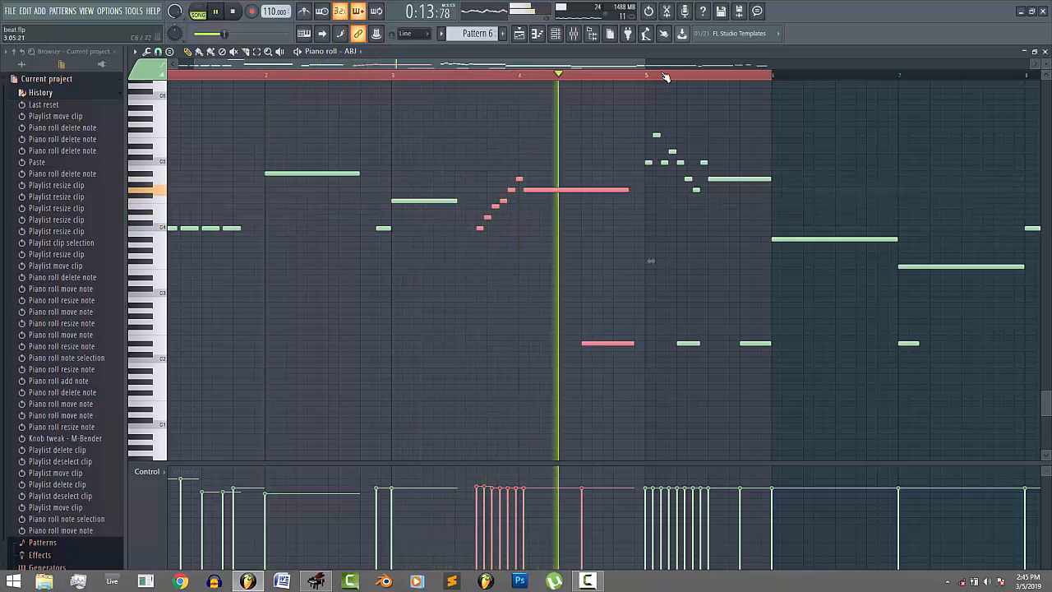
key(shift+Right)
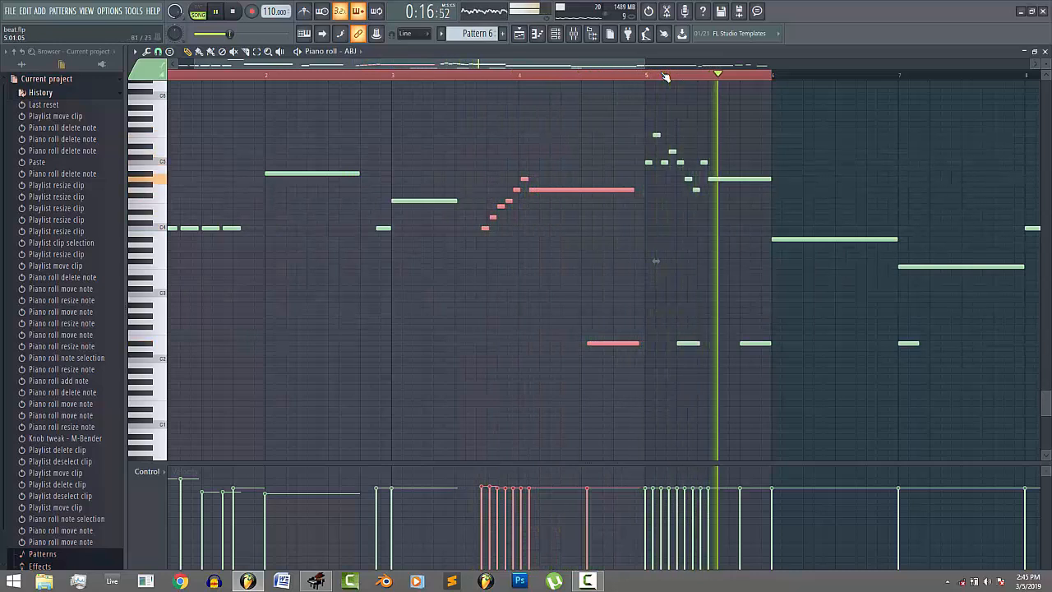
key(ctrl+d)
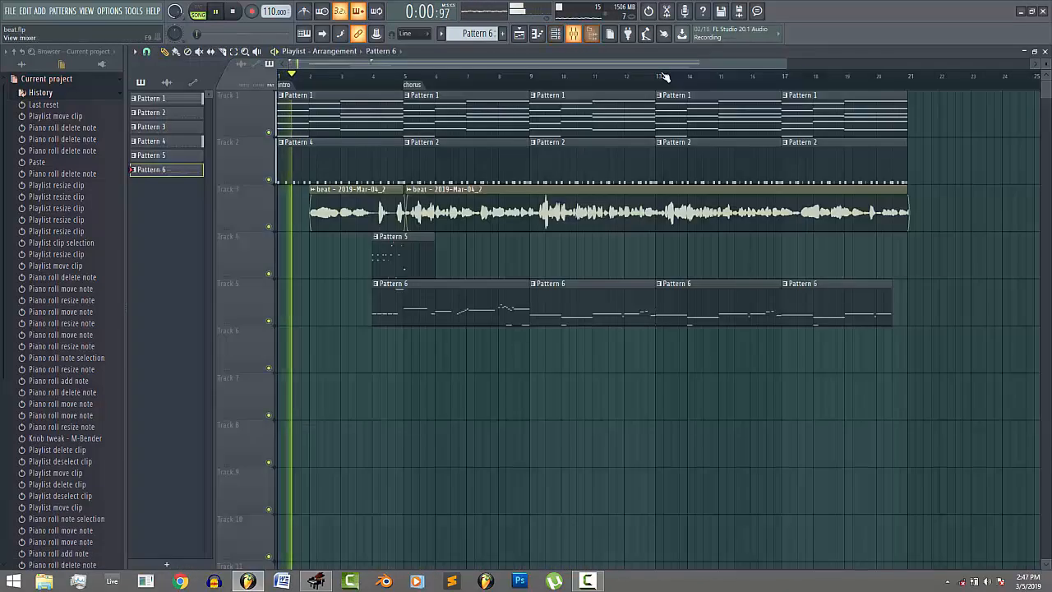
- Load Fruity Parametric EQ 2 in the first effect slot of the ABJ mixer track and bring up the channel rack
key(F9)
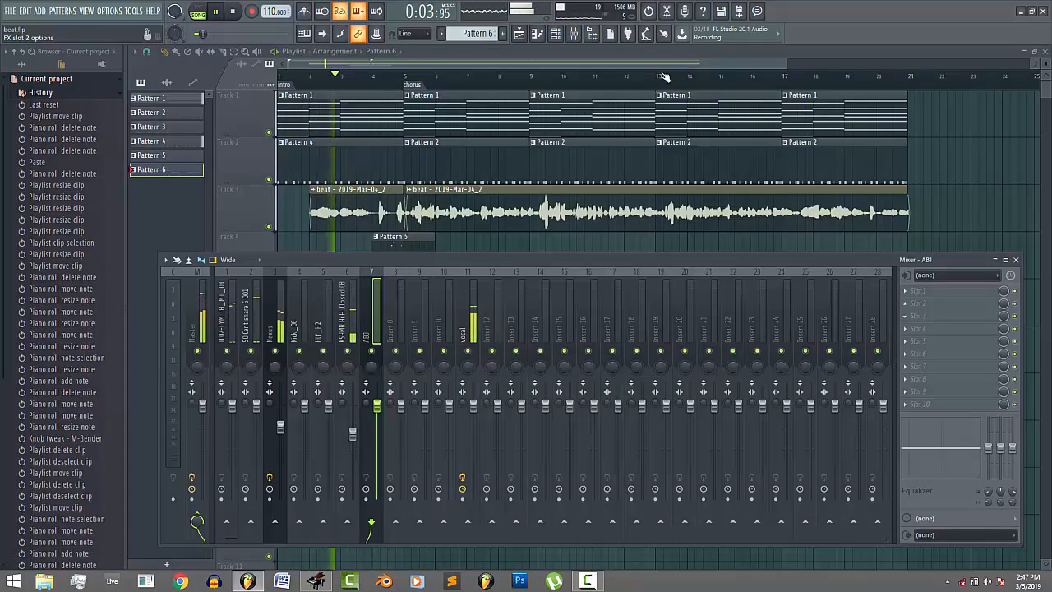
click(906, 291)
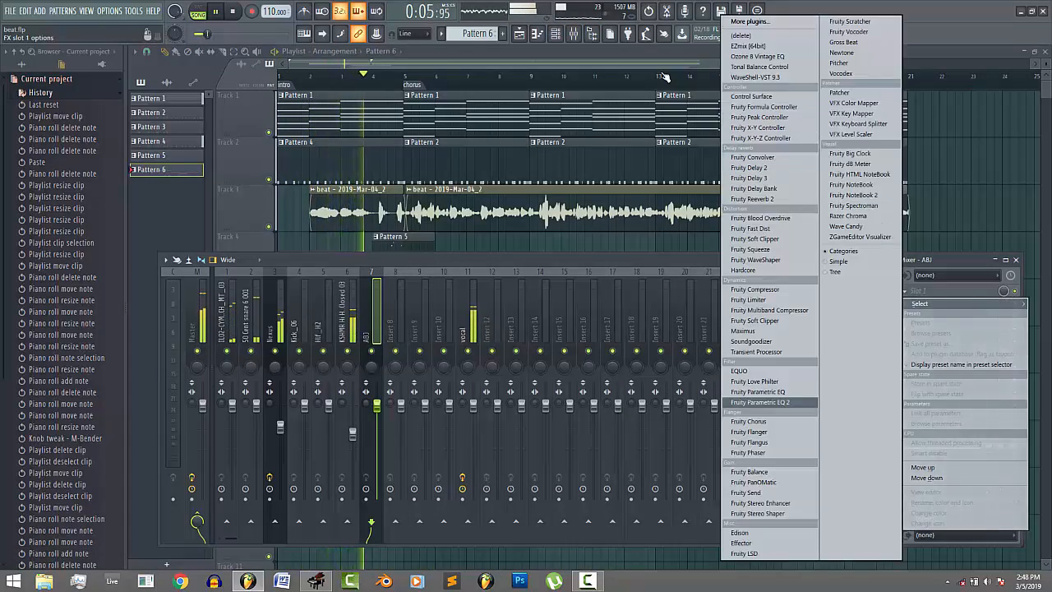
click(760, 402)
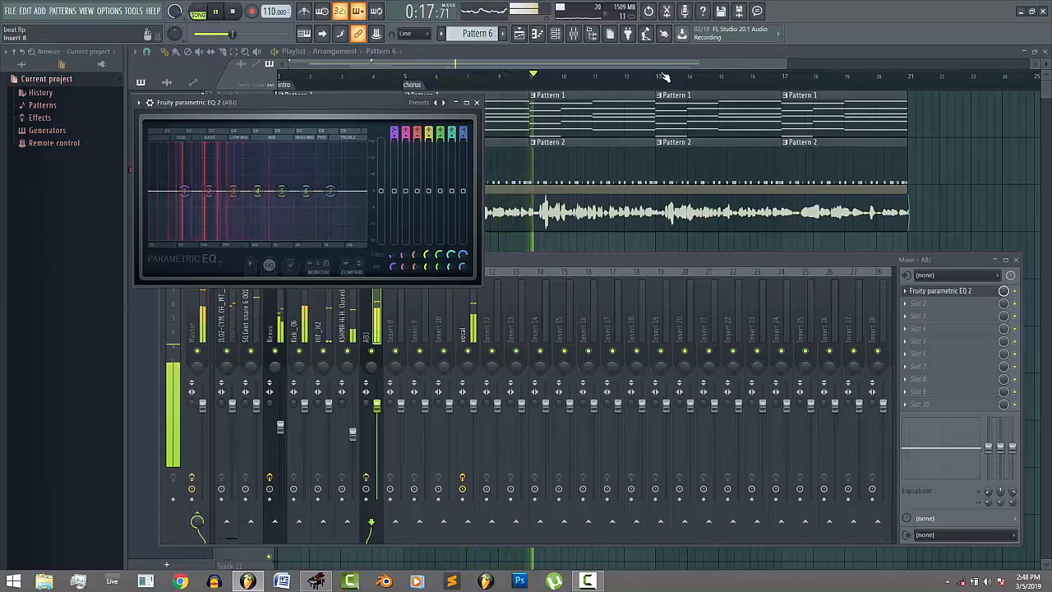
key(F6)
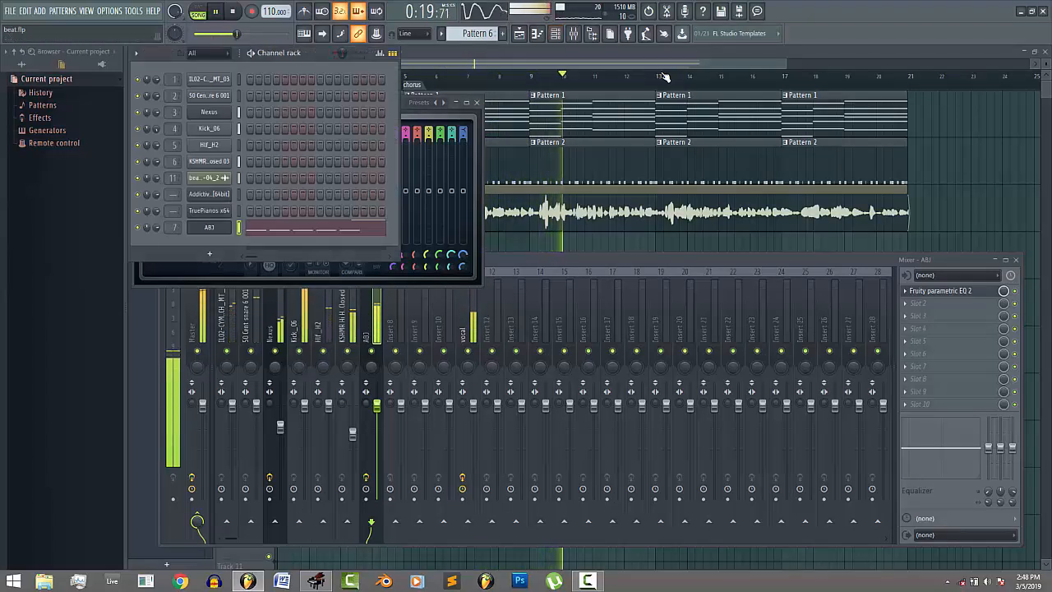
- Reset the ABJ channel's volume and set its EQ band 3 to a low shelf boosted 5.0 dB at 294 Hz
right_click(157, 227)
click(179, 233)
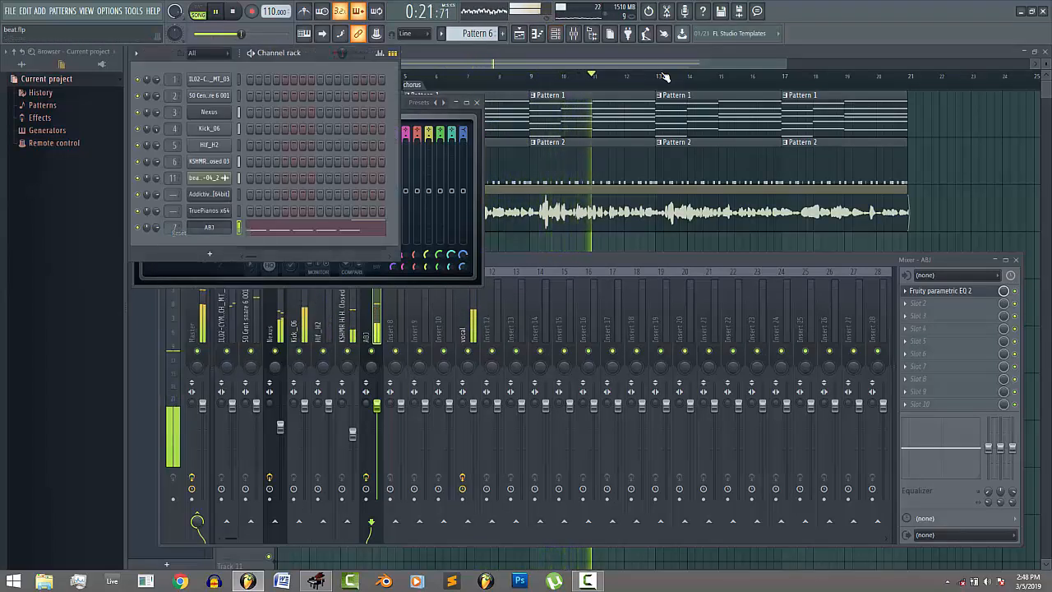
click(436, 104)
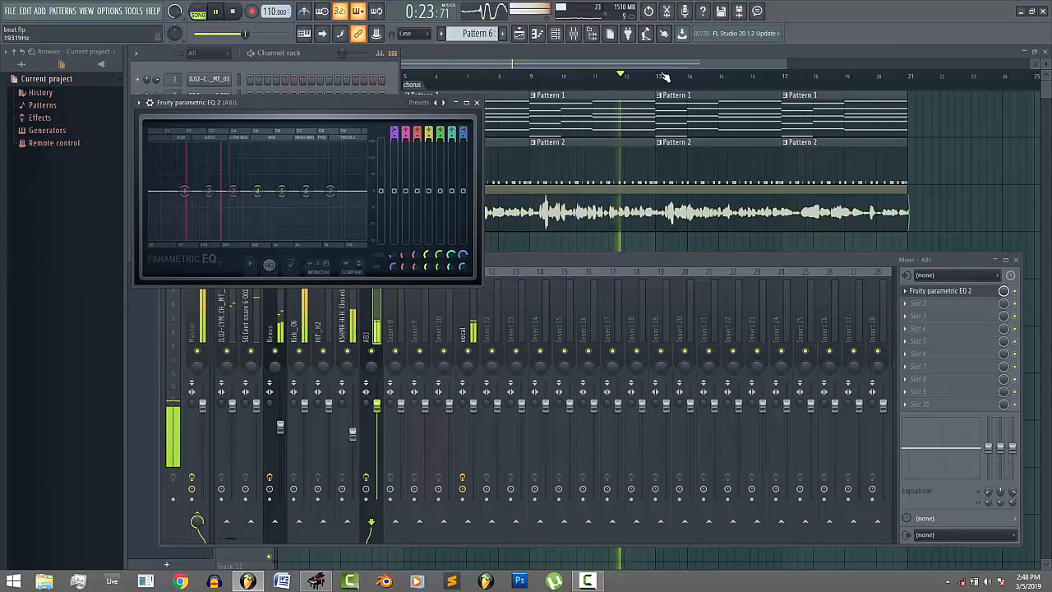
right_click(233, 191)
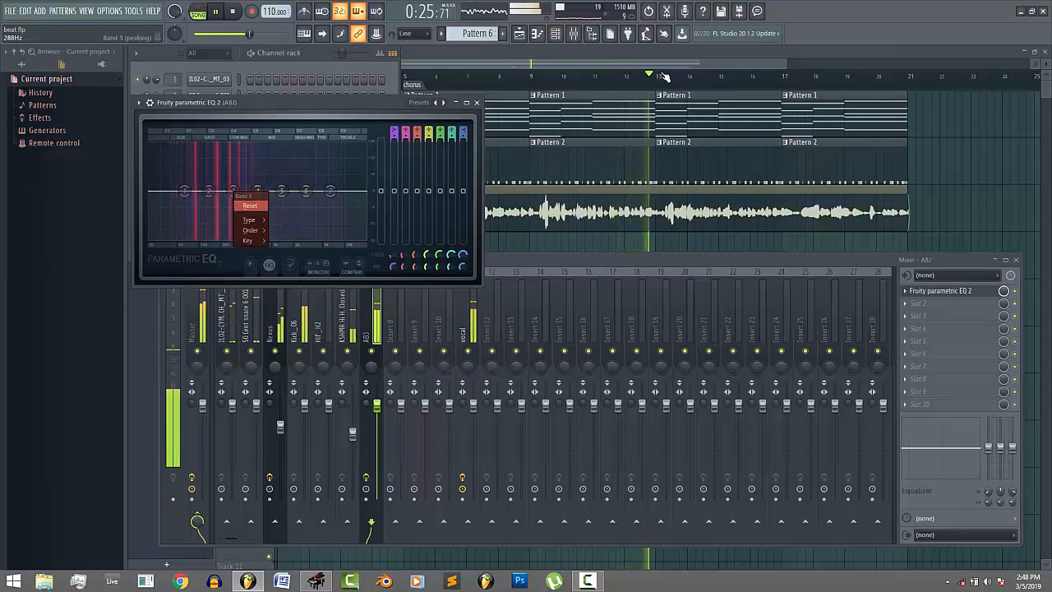
mouse_move(251, 230)
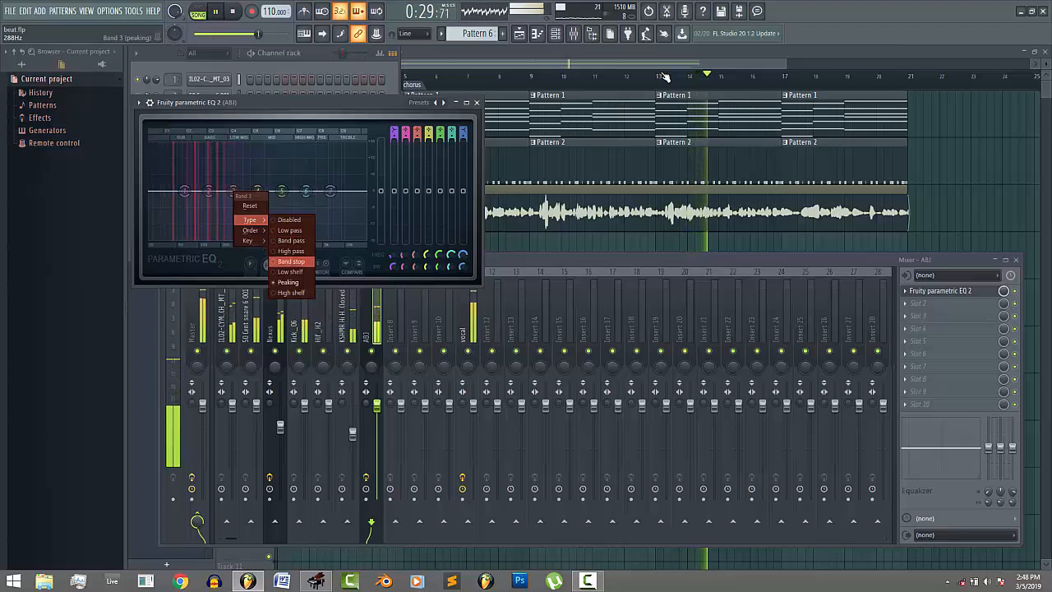
click(289, 271)
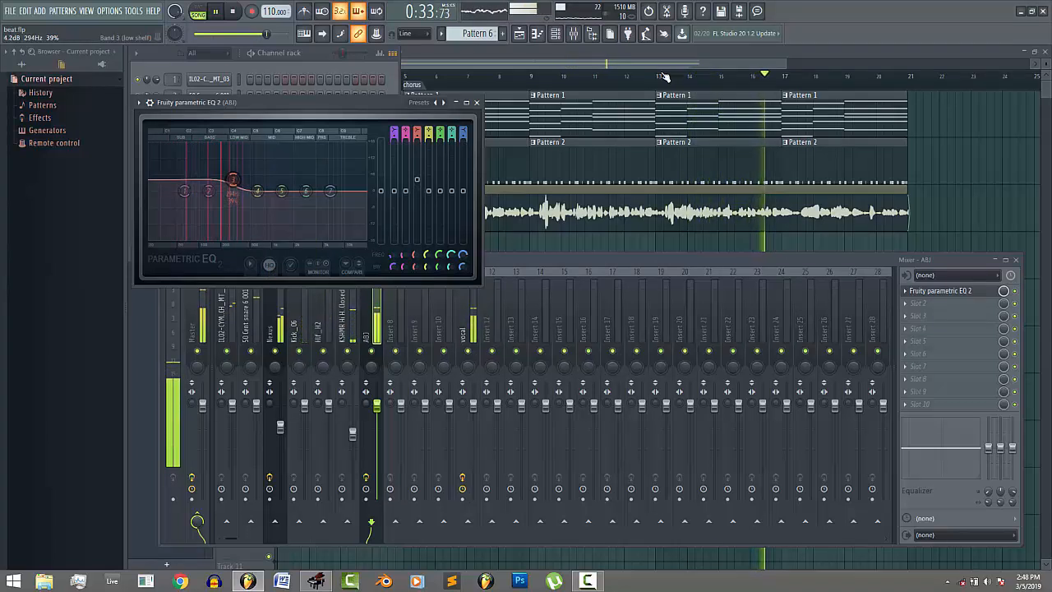
drag(234, 179, 233, 175)
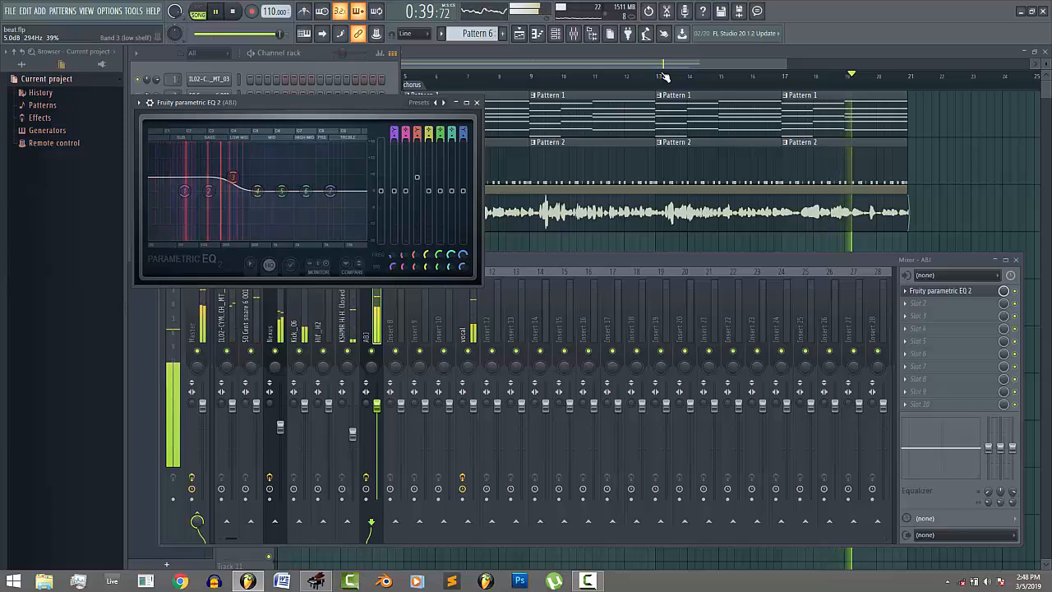
click(476, 102)
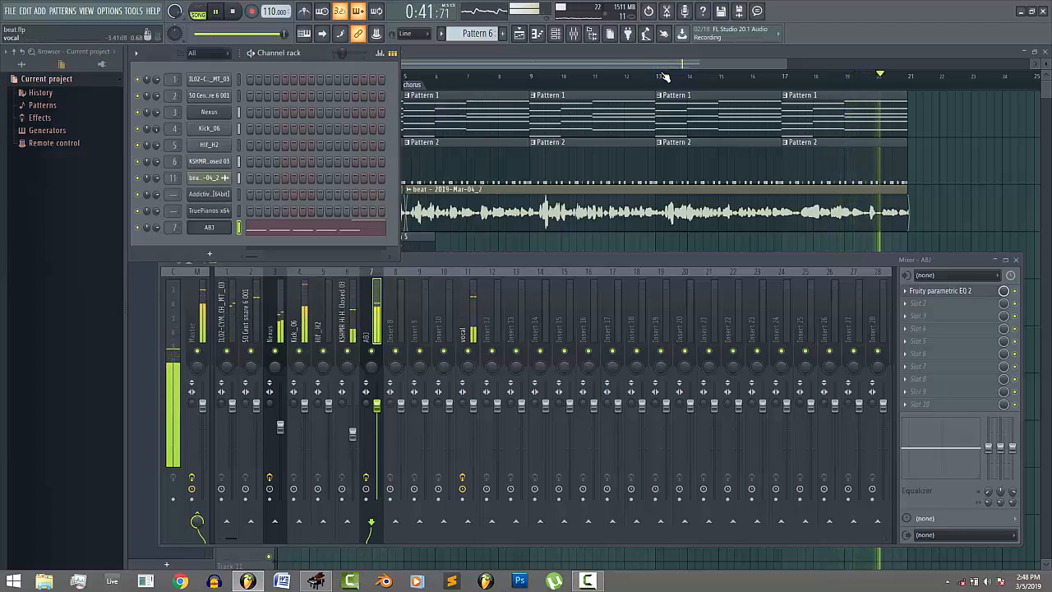
- Add Fruity Compressor in the ABJ track's second effect slot with a -20.0 dB threshold, 2.0:1 ratio and 5.9 dB gain
click(905, 303)
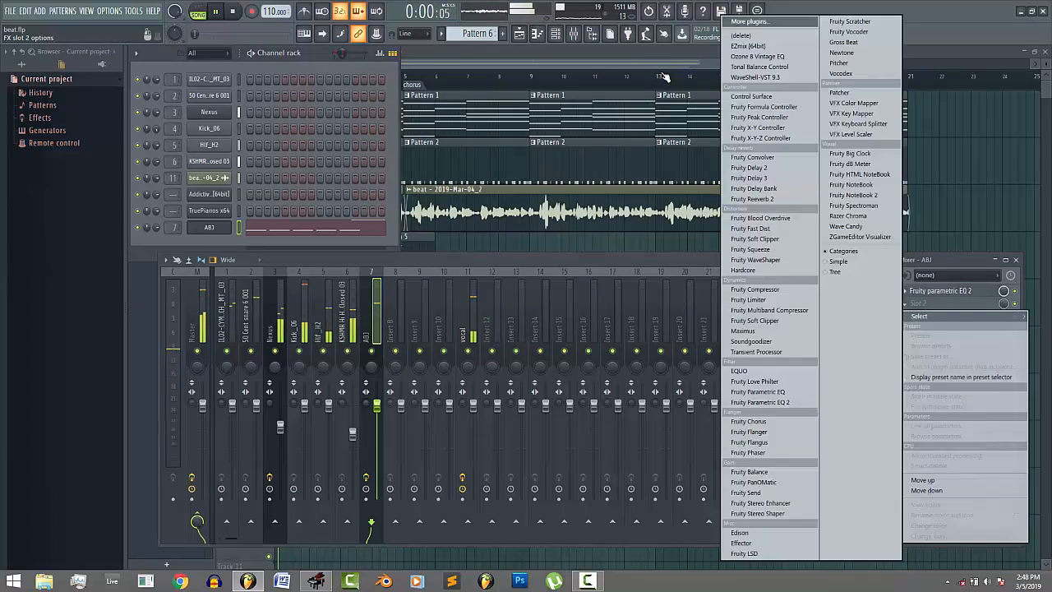
click(755, 289)
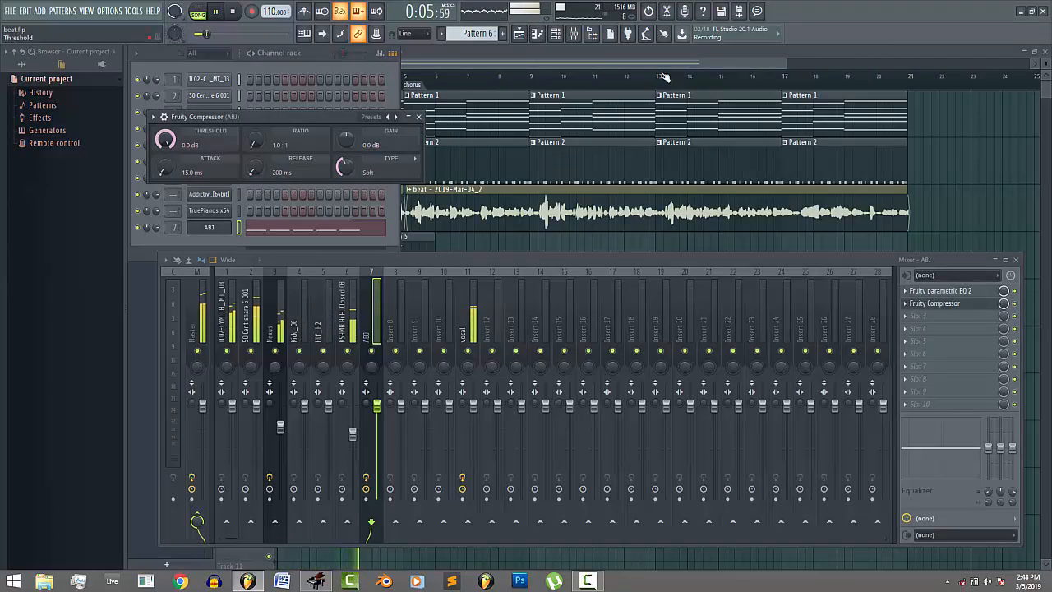
drag(165, 140, 165, 148)
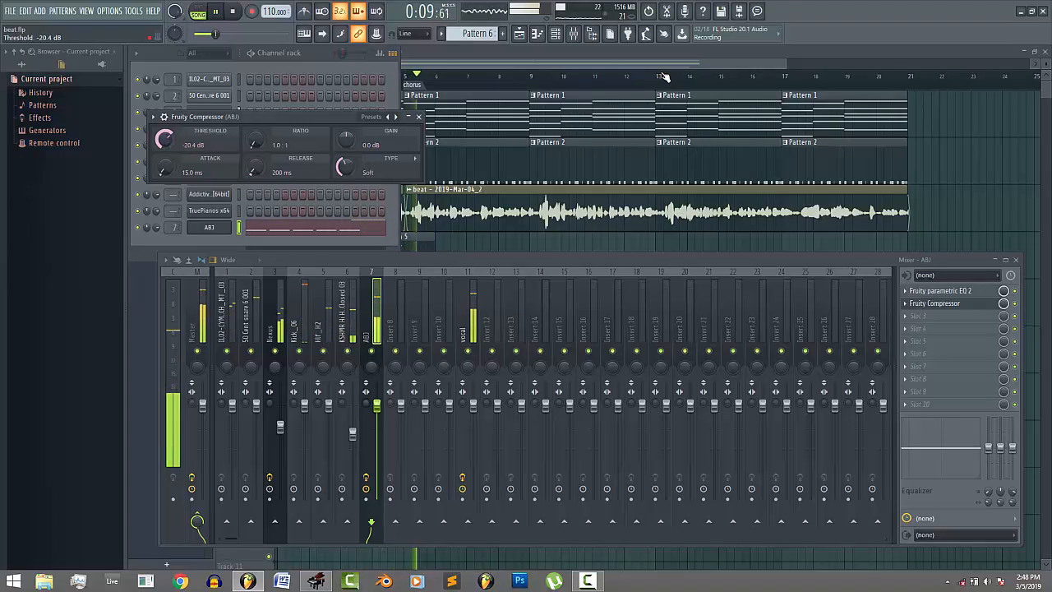
drag(165, 140, 165, 141)
drag(256, 141, 256, 136)
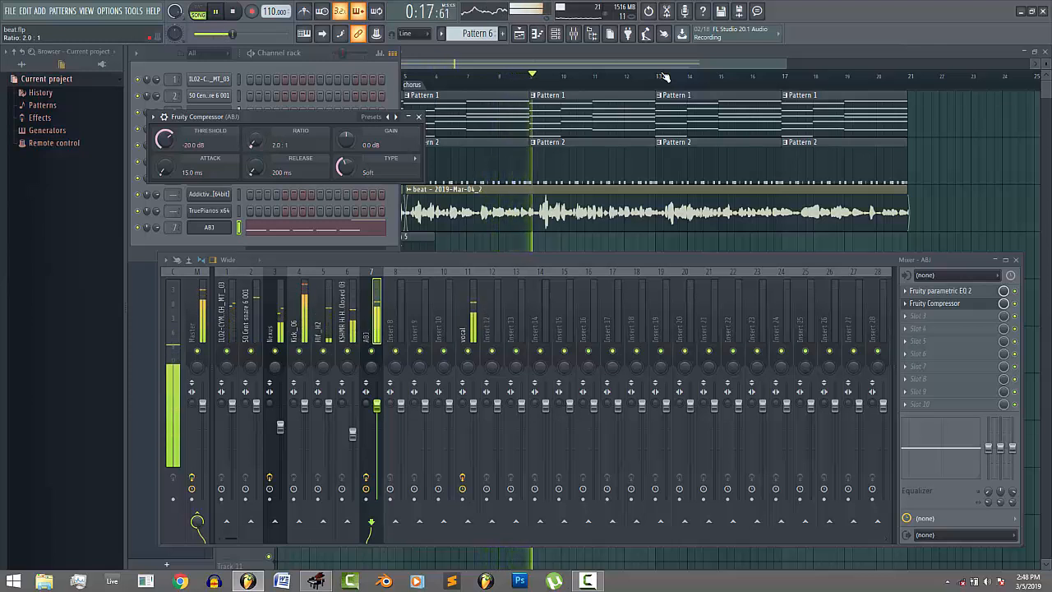
drag(346, 140, 347, 132)
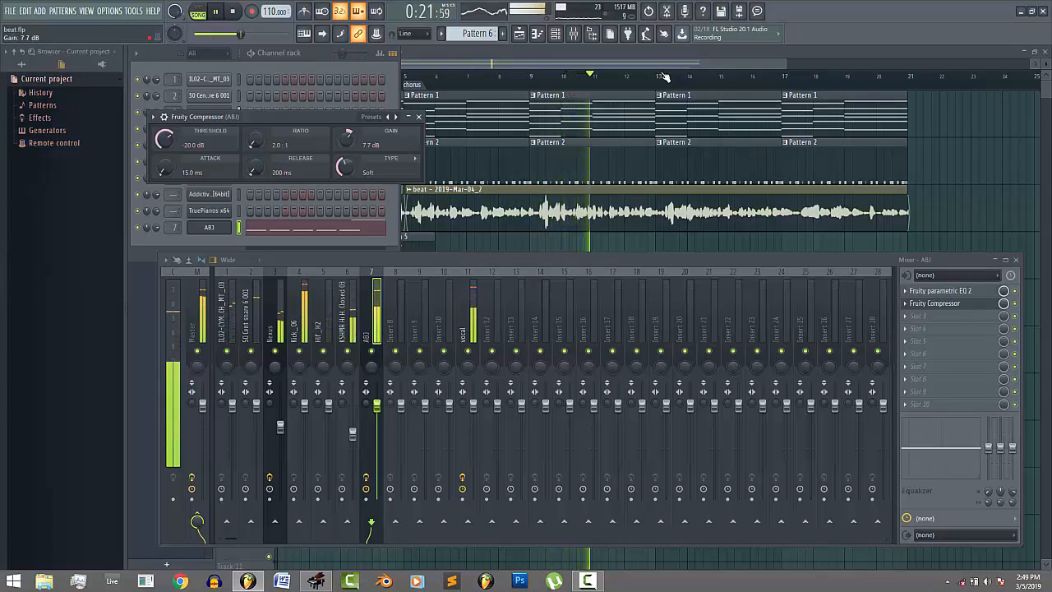
key(space)
key(space)
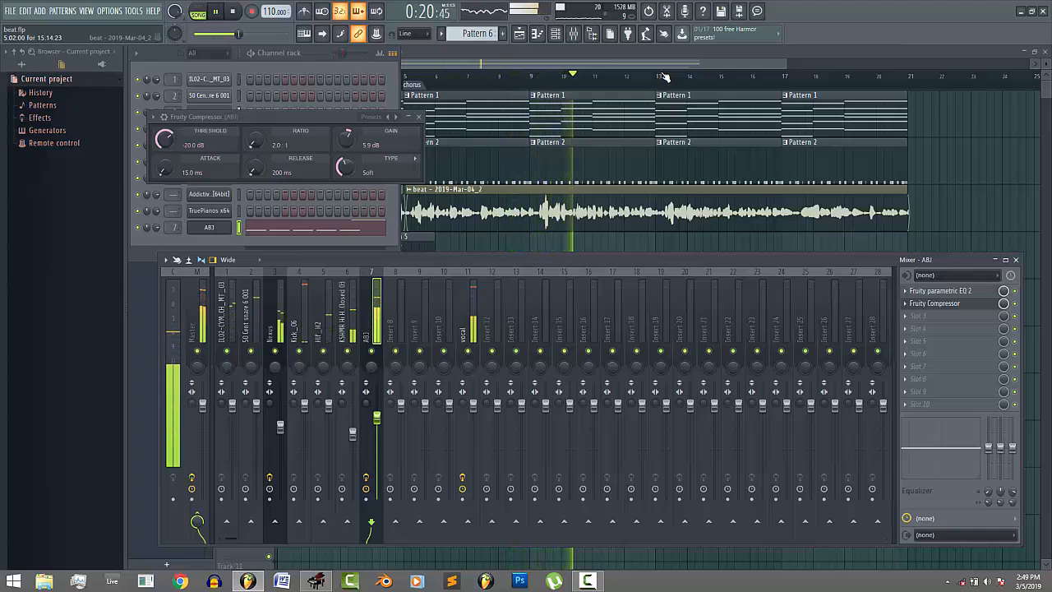
key(Escape)
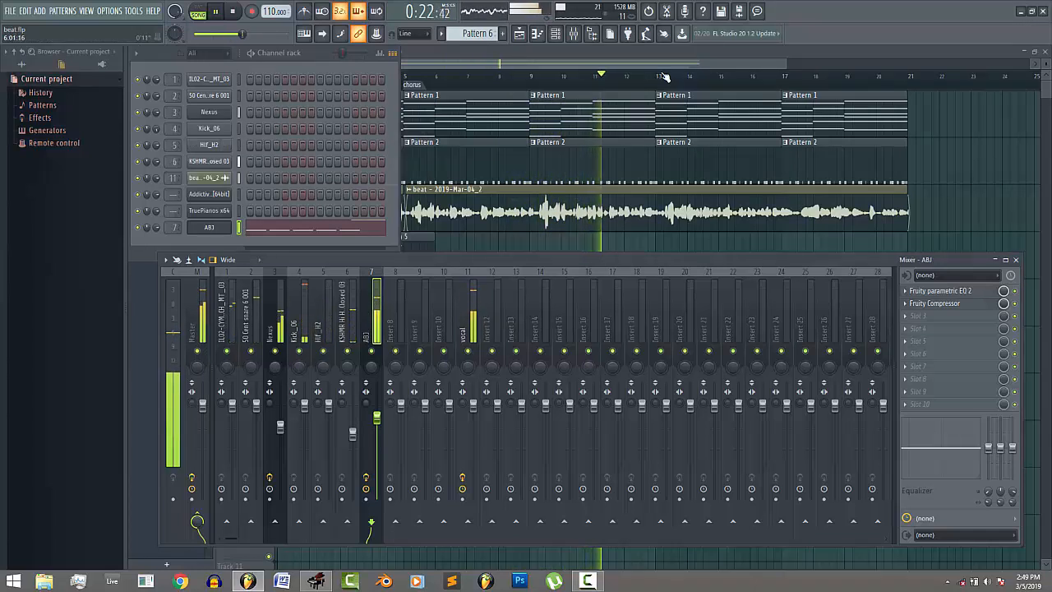
- Load Fruity Multiband Compressor in the ABJ track's third effect slot and close its window
click(906, 316)
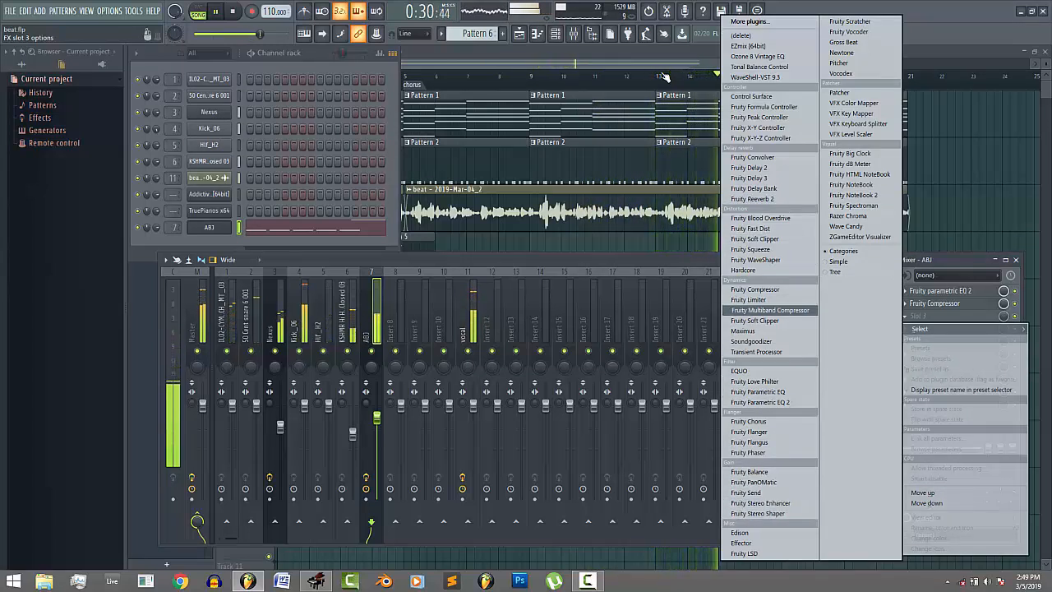
click(769, 310)
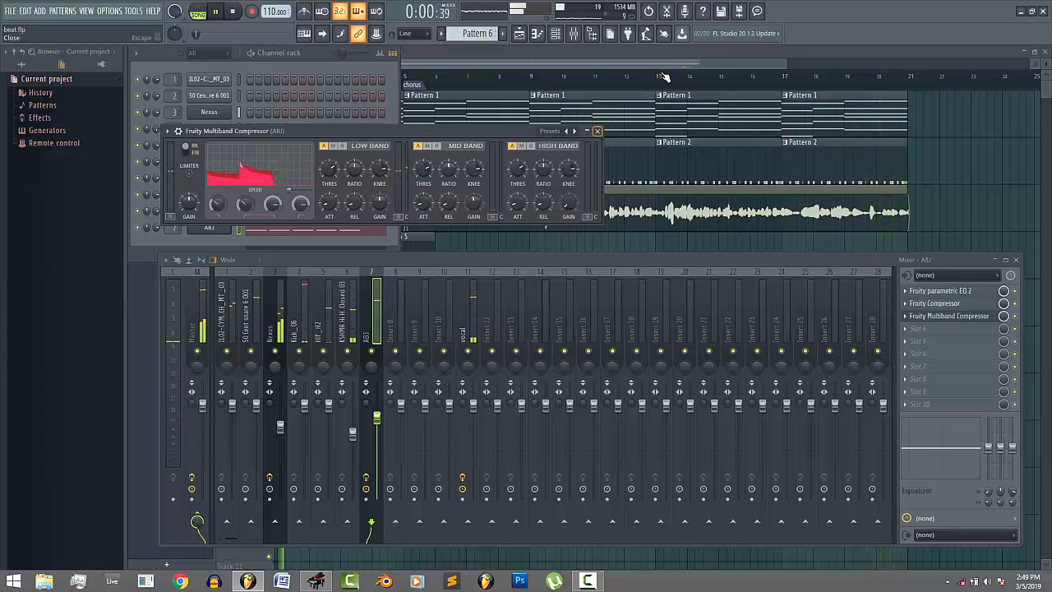
click(597, 130)
- Transpose the long ABJ bass note at bar 2 of Pattern 6 down one octave and return to the playlist
key(F5)
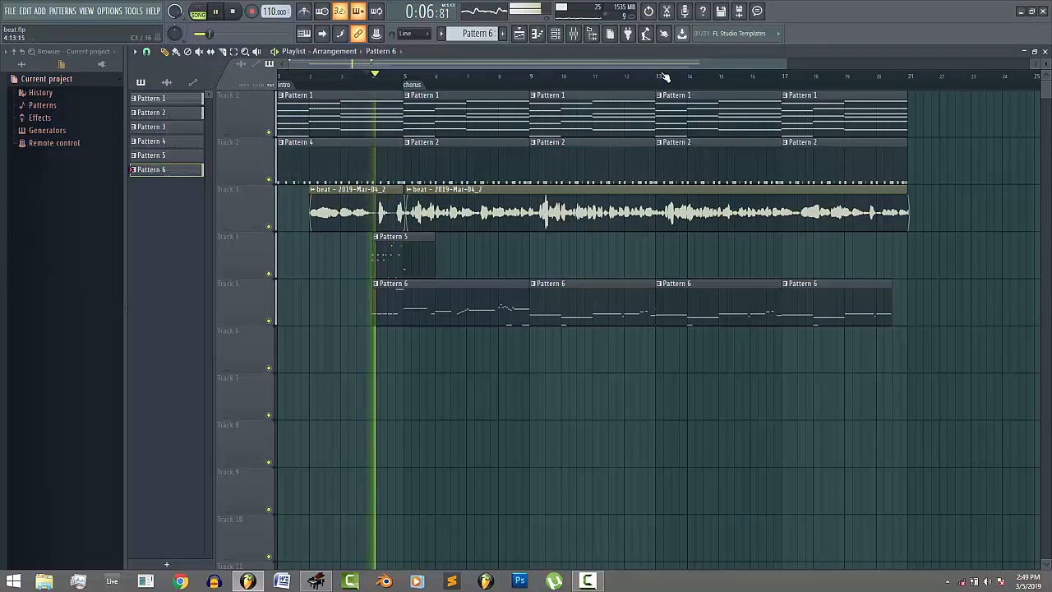
key(F7)
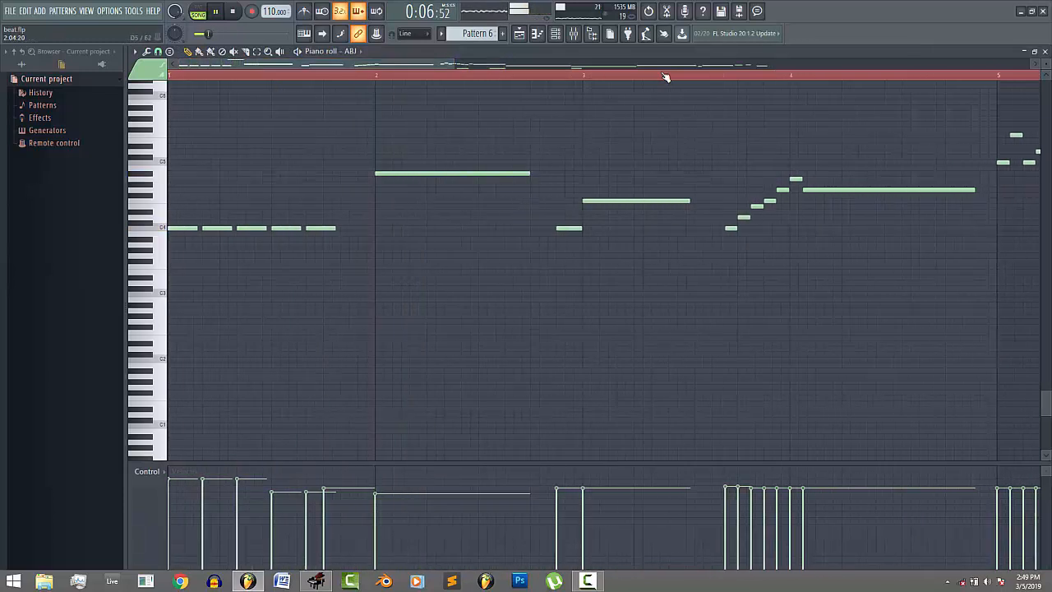
key(ctrl+Down)
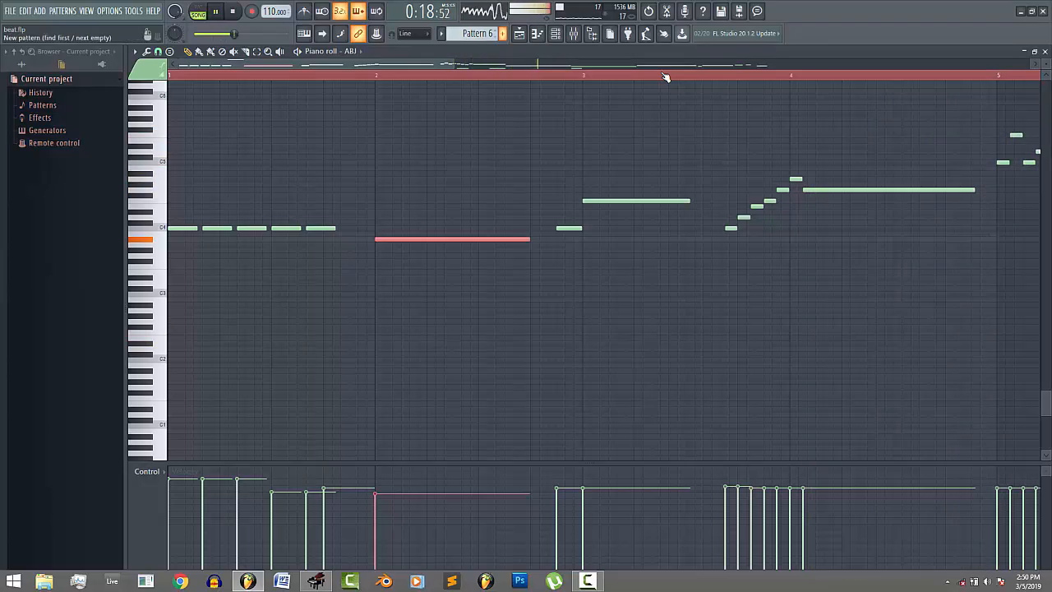
key(F5)
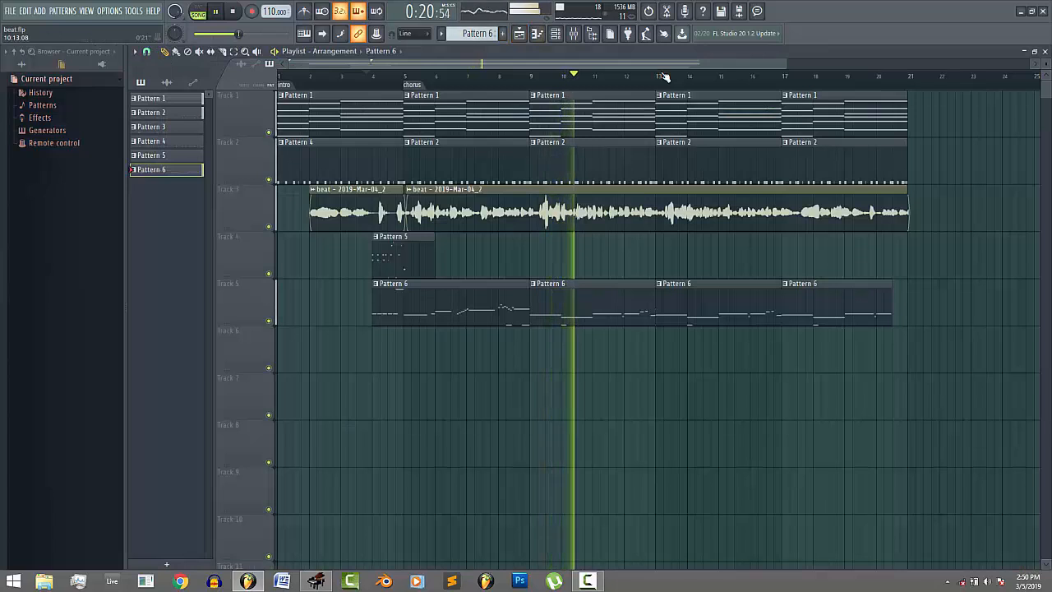
- Load the WaveShell RBass plugin in the ABJ track's fourth effect slot with its frequency at 89 Hz
key(F9)
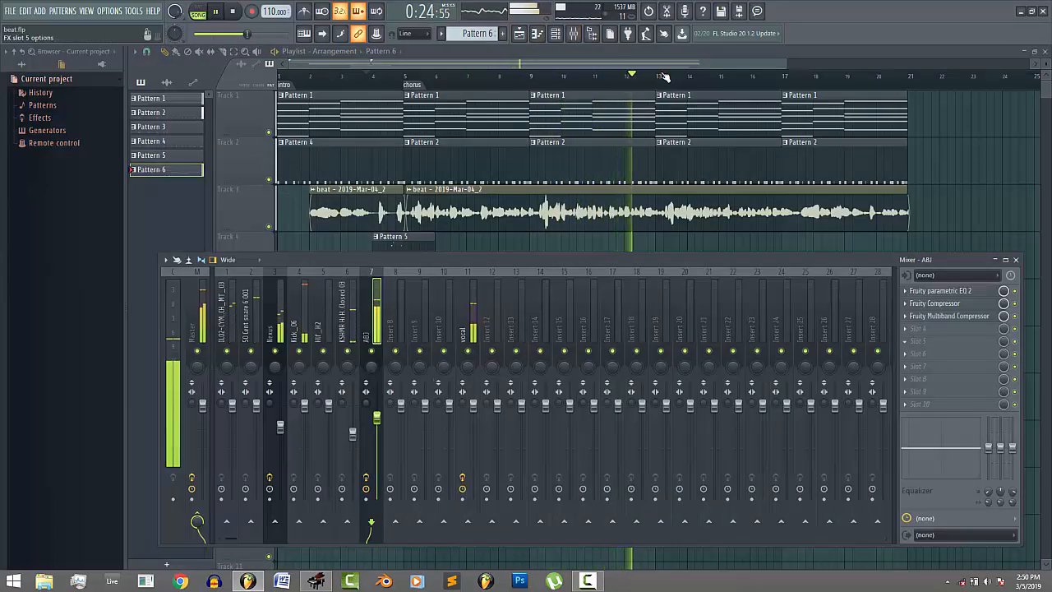
click(906, 329)
click(769, 77)
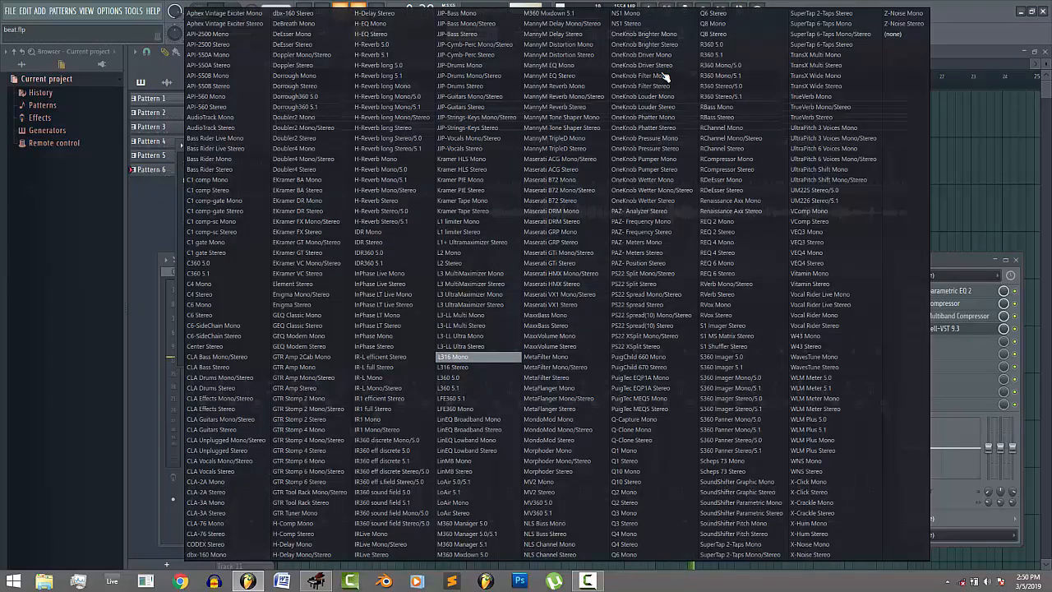
key(Down)
key(Down)
key(Down)
key(Down)
key(Down)
key(Down)
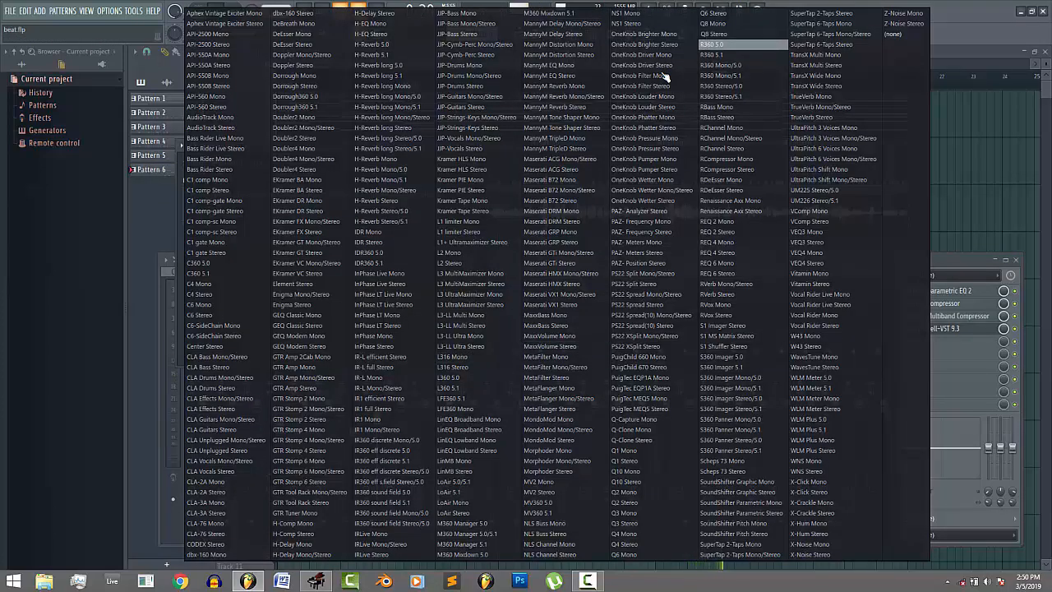
key(Up)
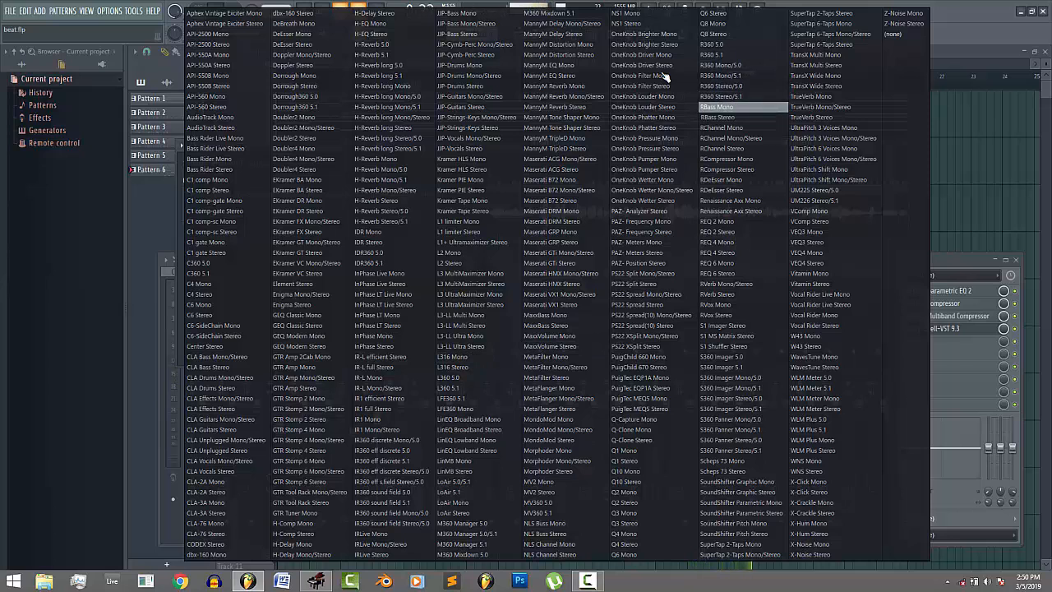
key(Return)
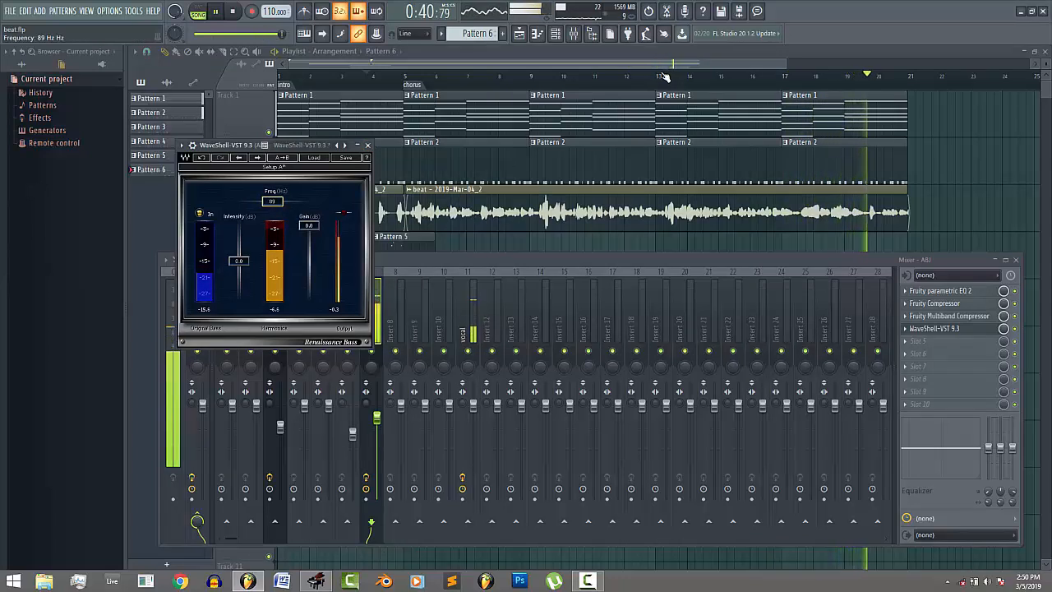
key(Escape)
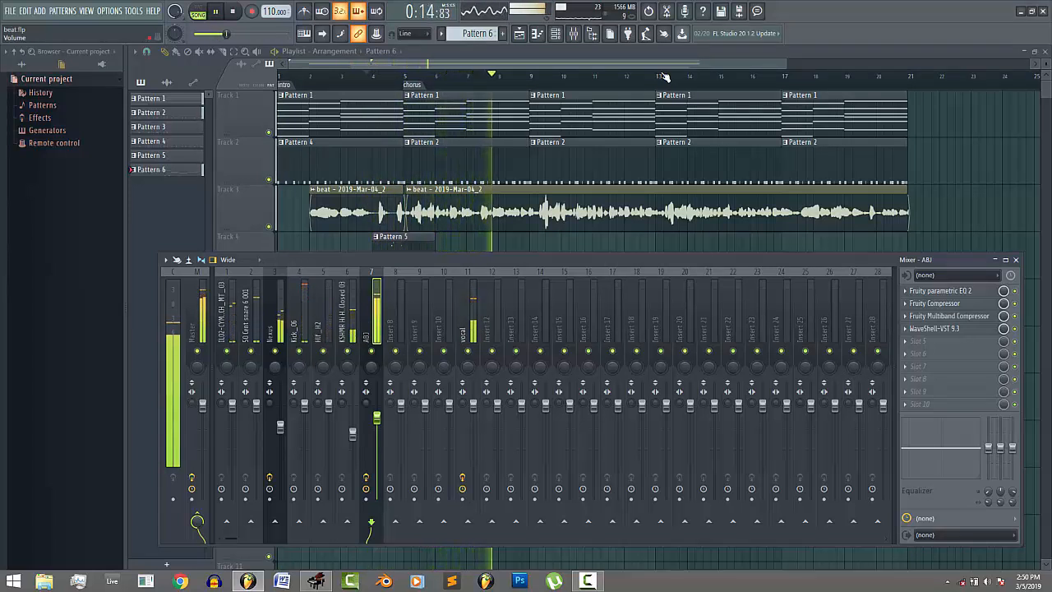
- Lower the Kick_06 and ABJ mixer faders slightly and select both tracks together
drag(304, 406, 304, 411)
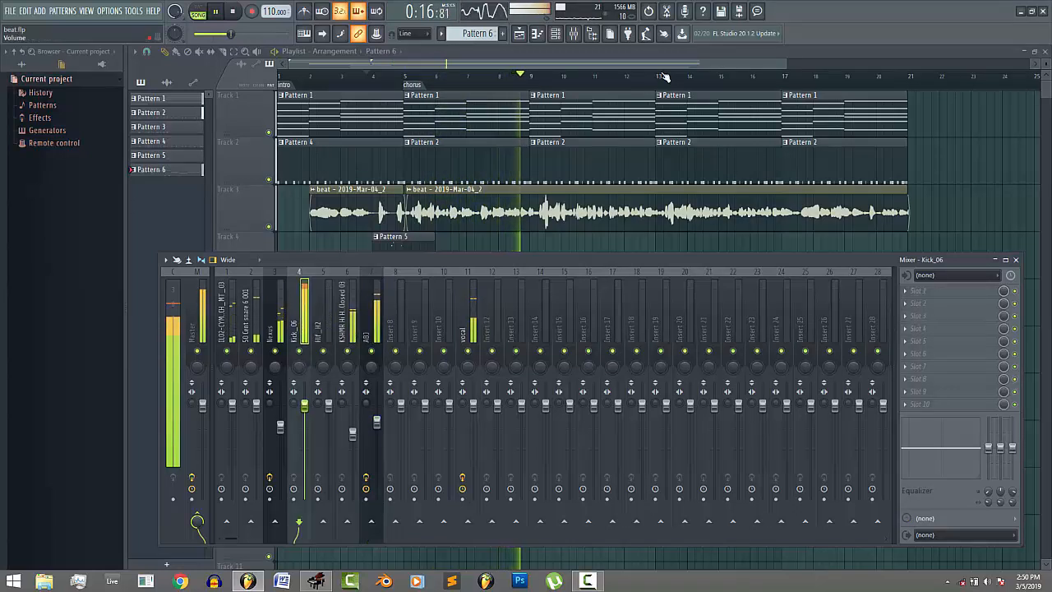
drag(376, 423, 376, 428)
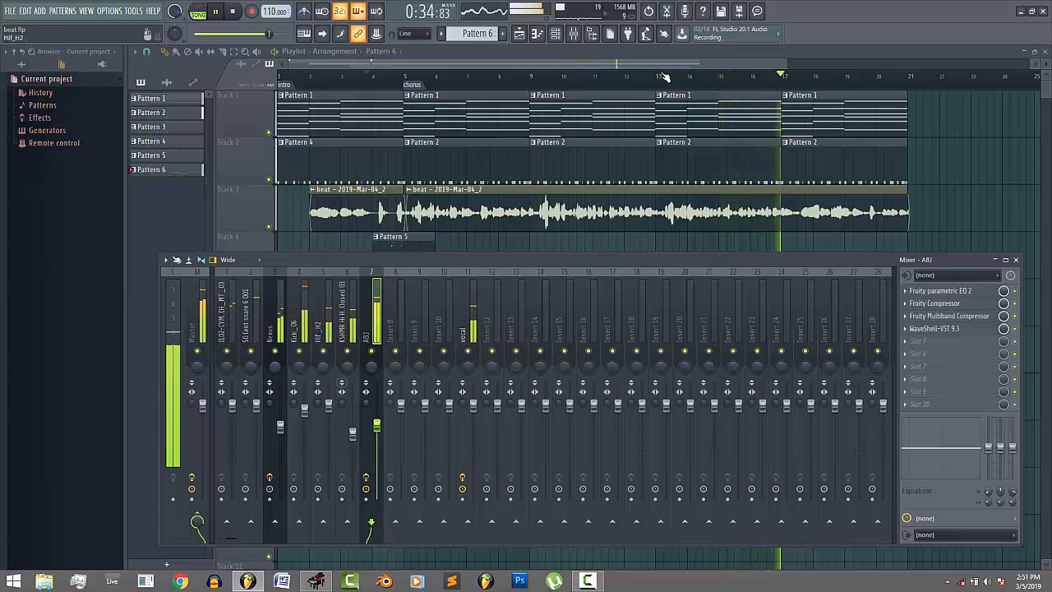
click(299, 329)
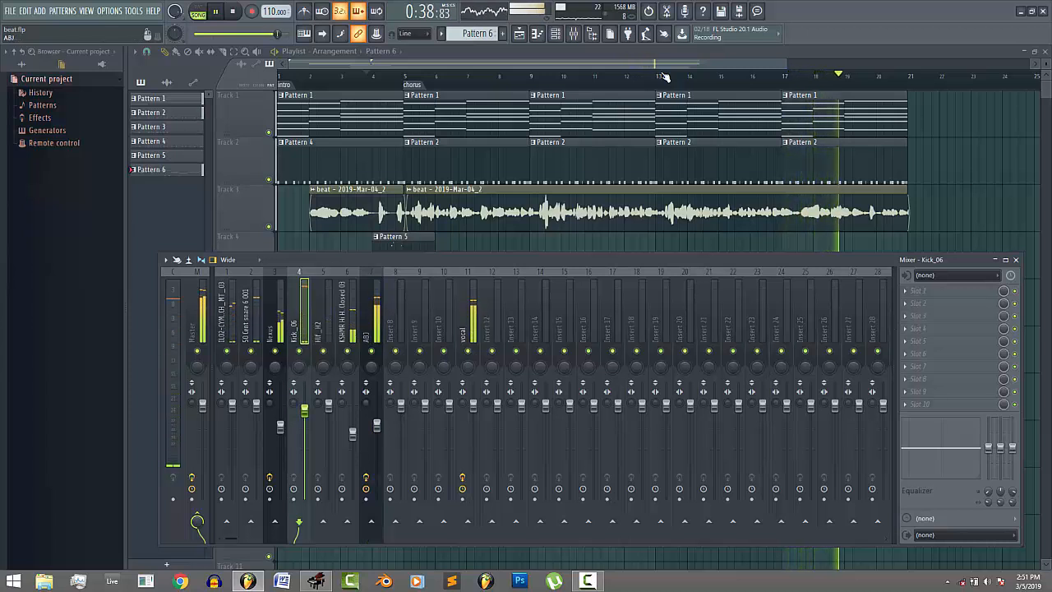
ctrl+shift+click(372, 325)
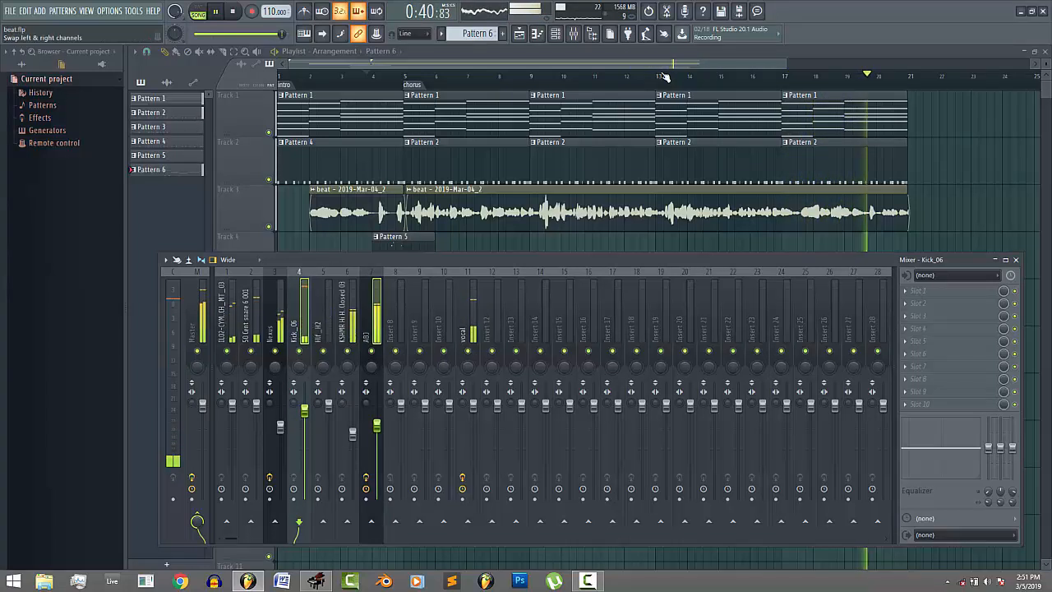